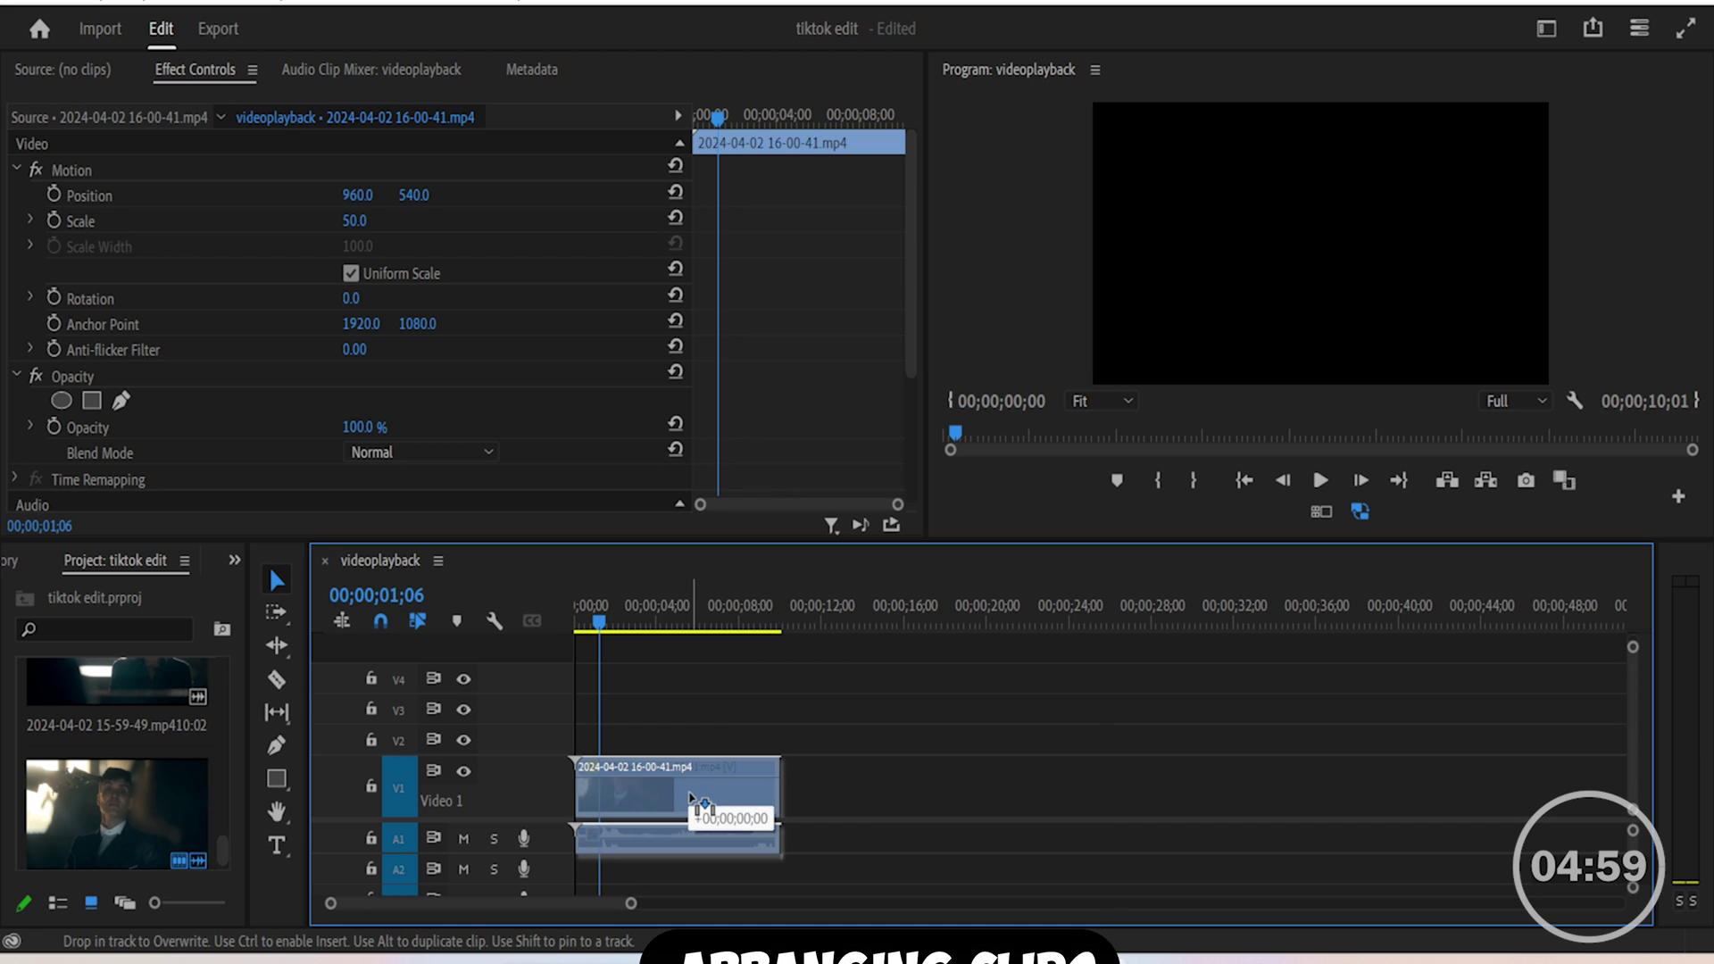
{"action": "left_click", "coordinate": [875, 812]}
{"action": "key", "text": "space"}
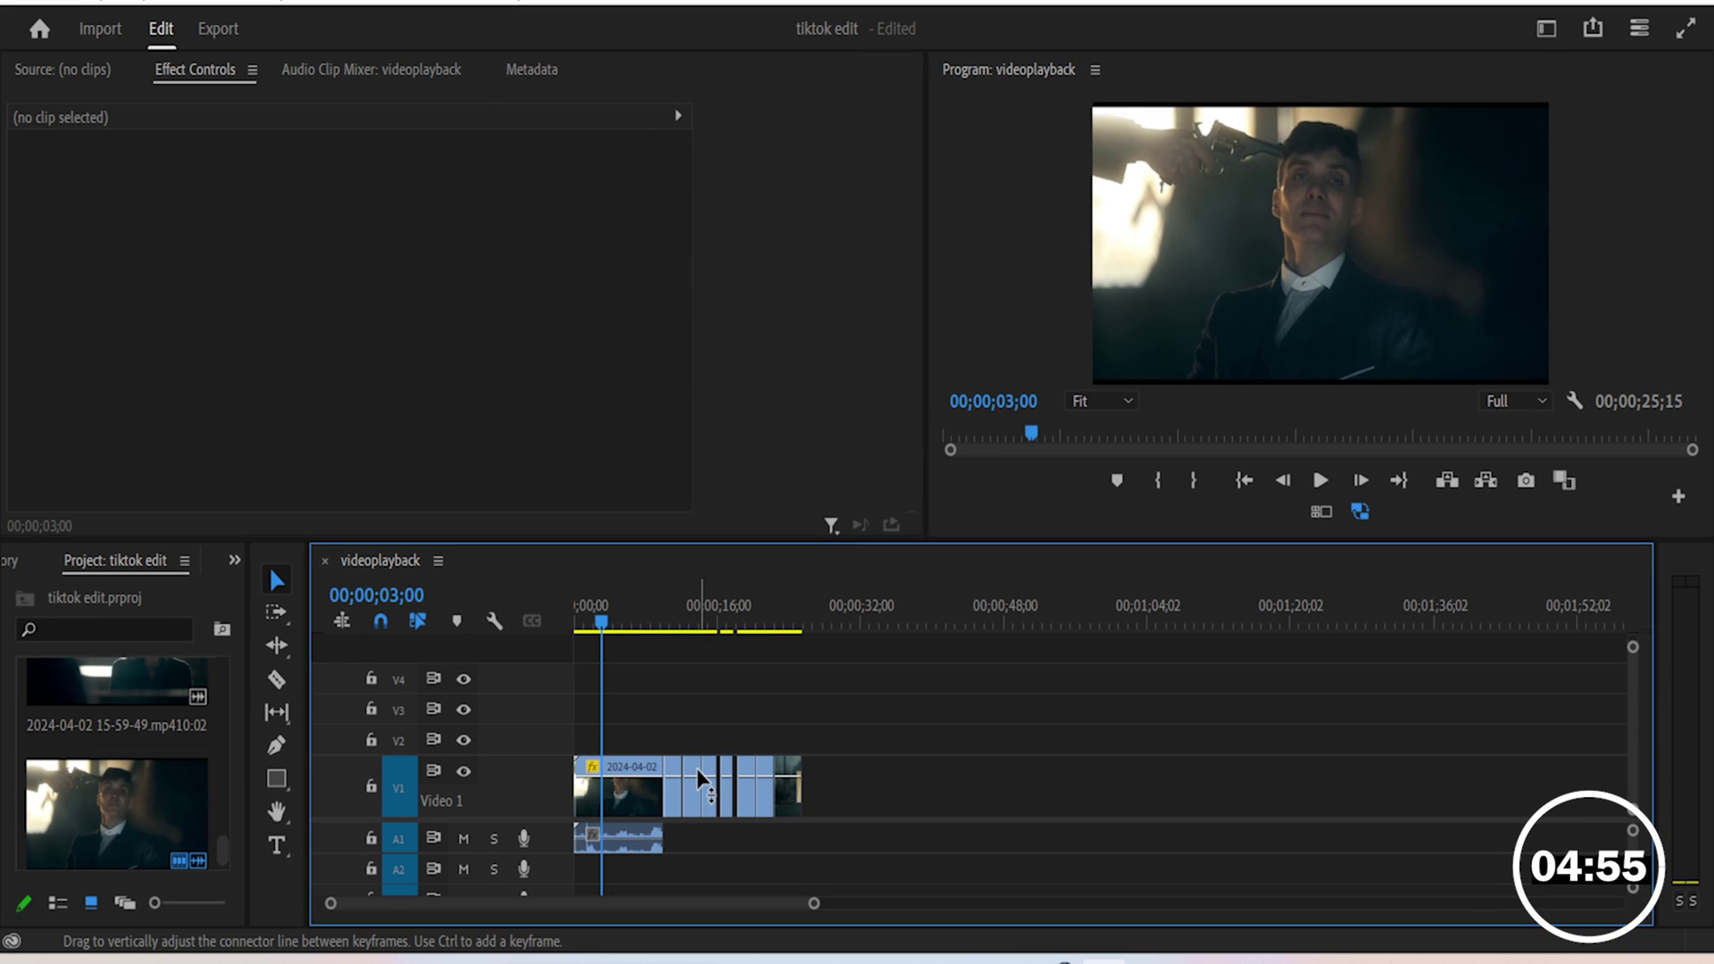
{"action": "left_click", "coordinate": [779, 754]}
{"action": "left_click", "coordinate": [689, 721]}
{"action": "left_click_drag", "start_coordinate": [625, 624], "coordinate": [677, 774]}
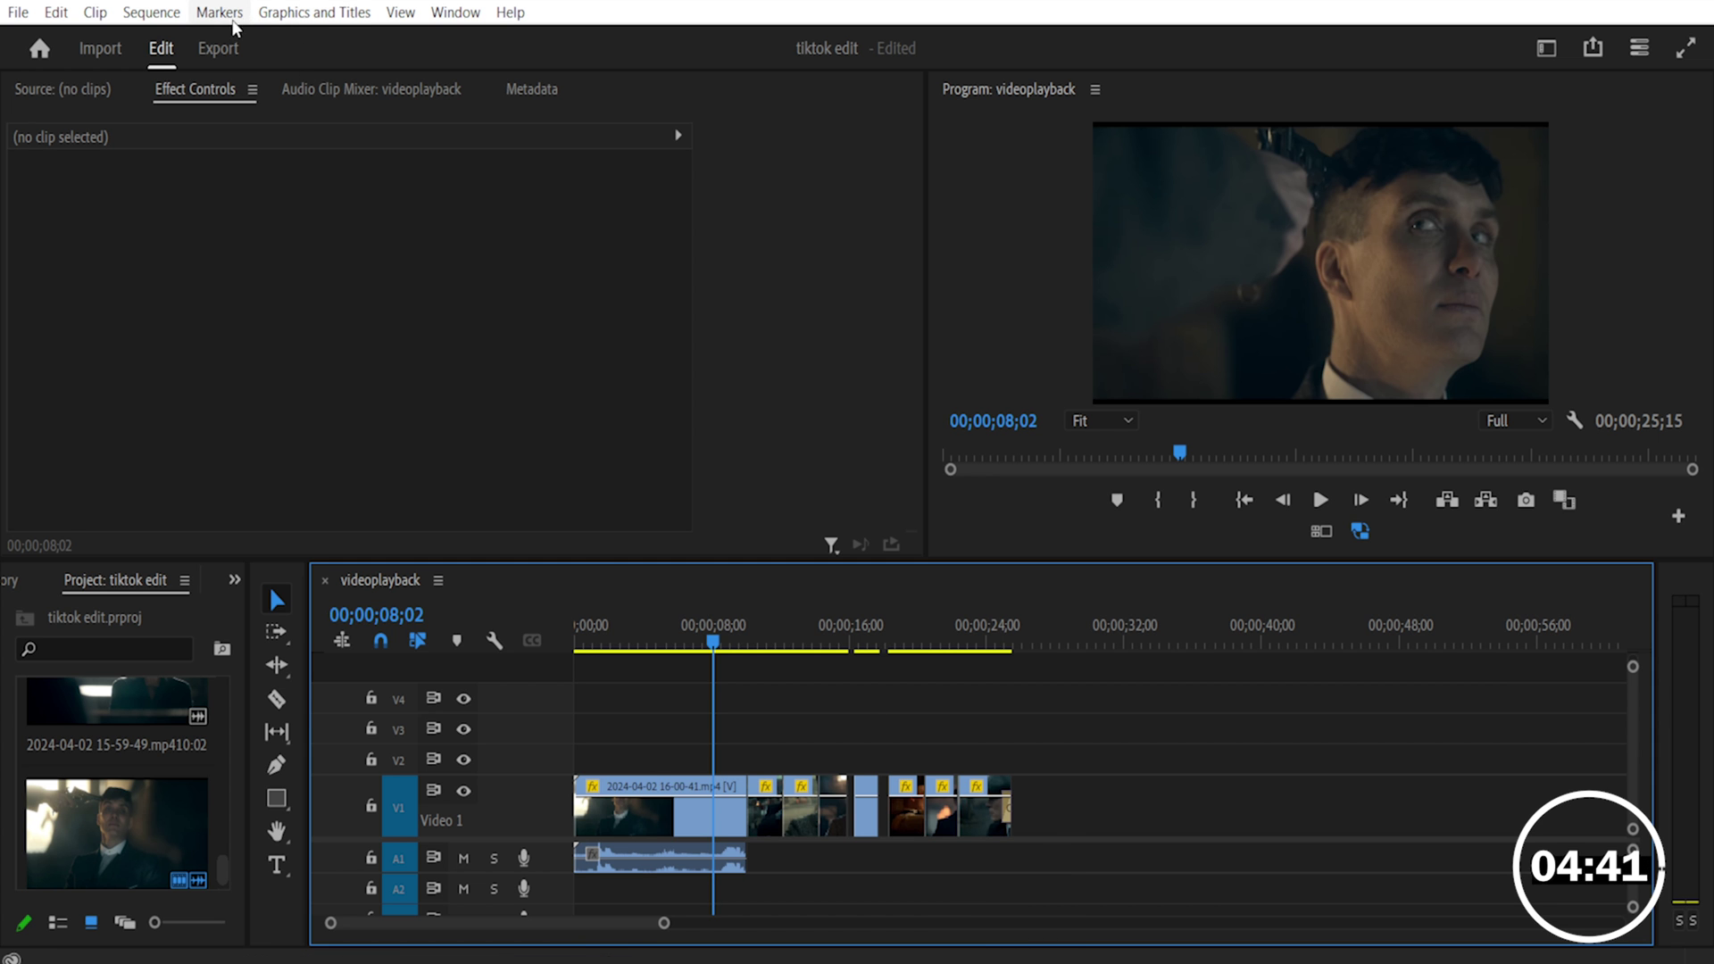
Step: Set the sequence's frame size to a vertical format, 1080 horizontal by 1920 vertical
{"action": "left_click", "coordinate": [149, 15]}
{"action": "left_click", "coordinate": [245, 36]}
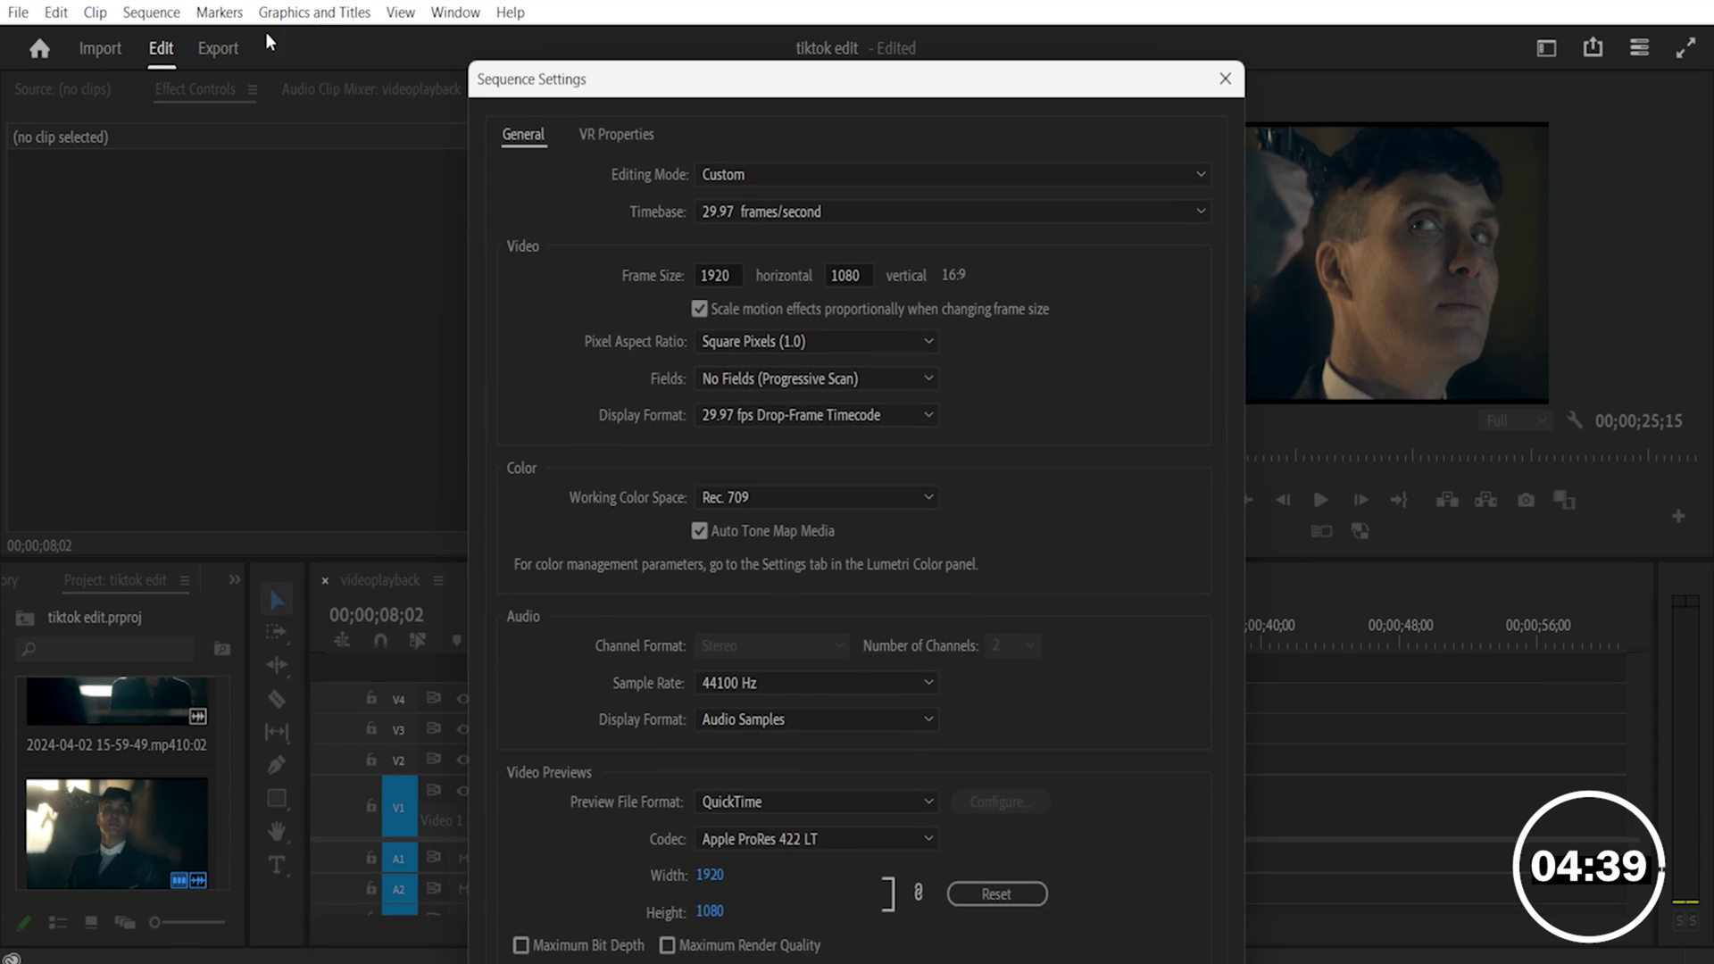
{"action": "double_click", "coordinate": [721, 281]}
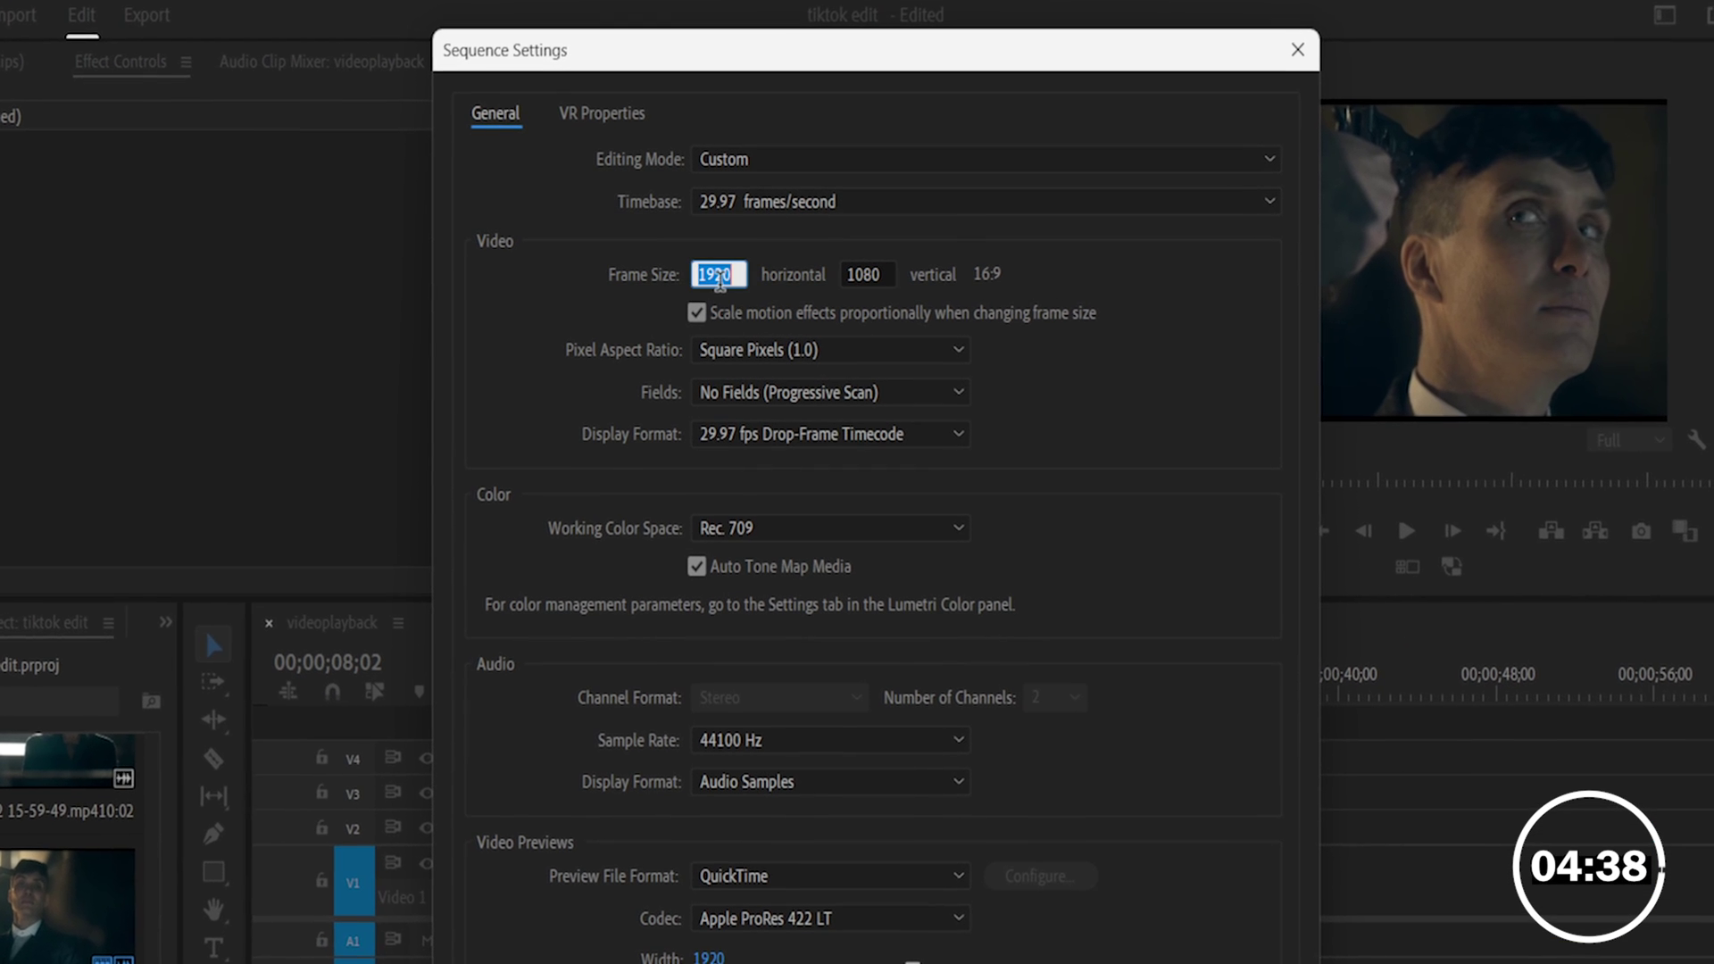
{"action": "type", "text": "108"}
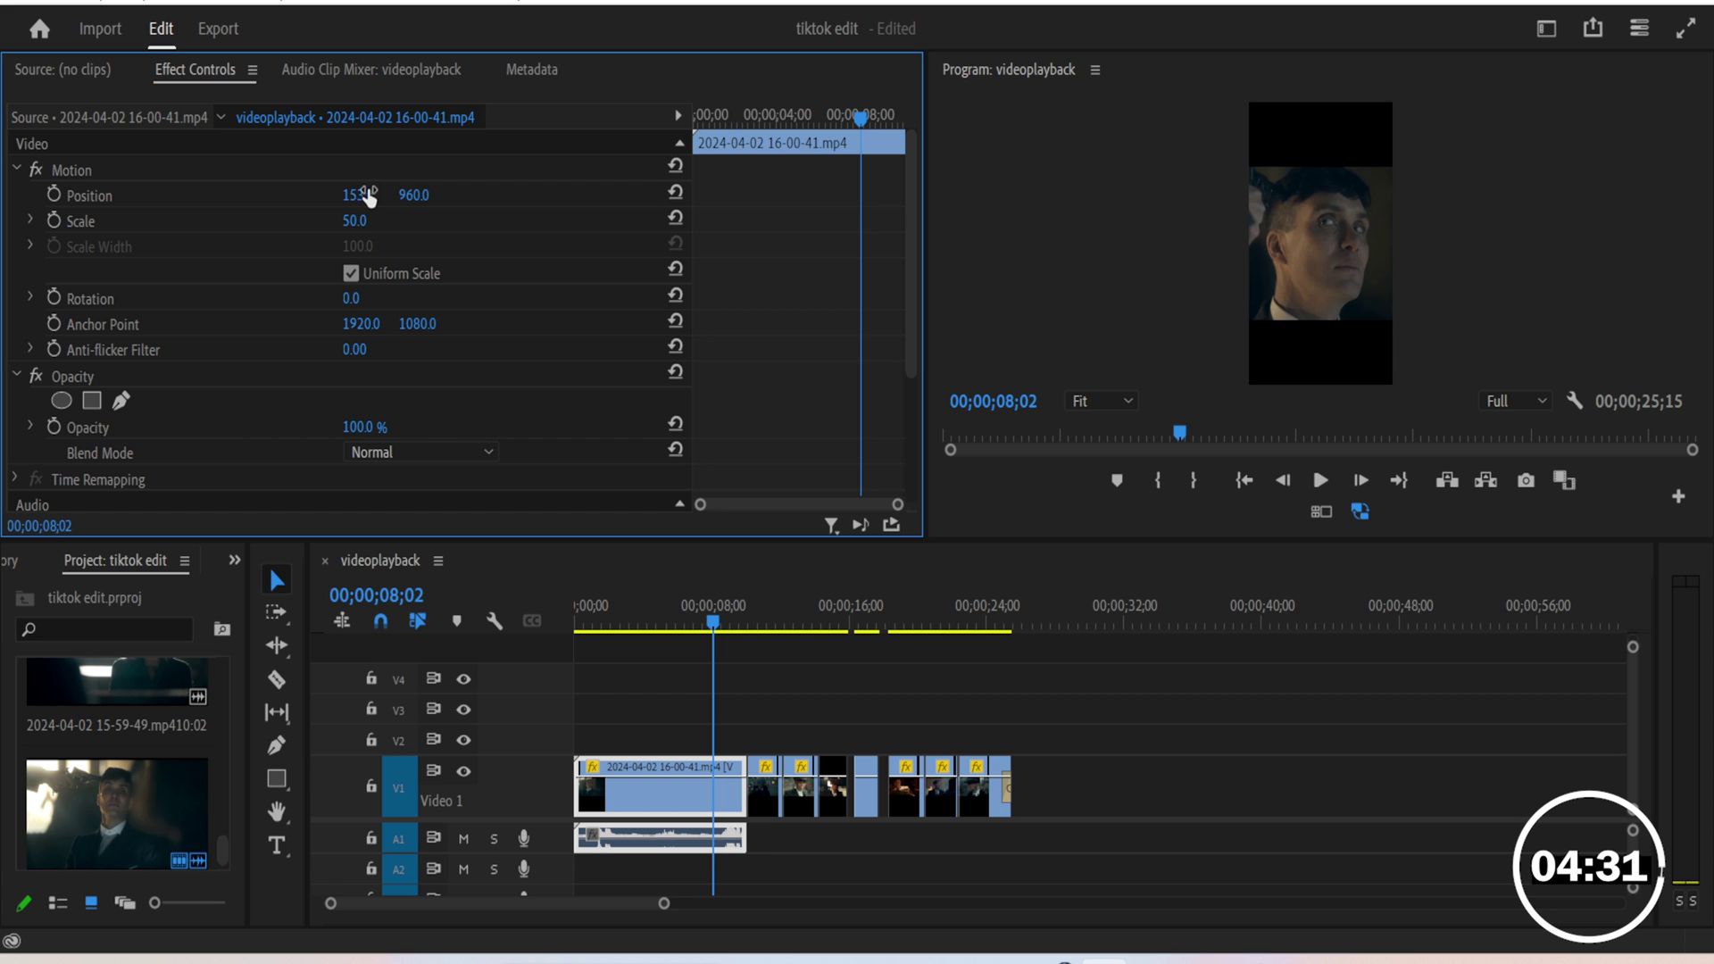
Step: Scale the first clip to 92 and paste its attributes onto the remaining clips on Video 1
{"action": "left_click_drag", "start_coordinate": [355, 221], "coordinate": [393, 220]}
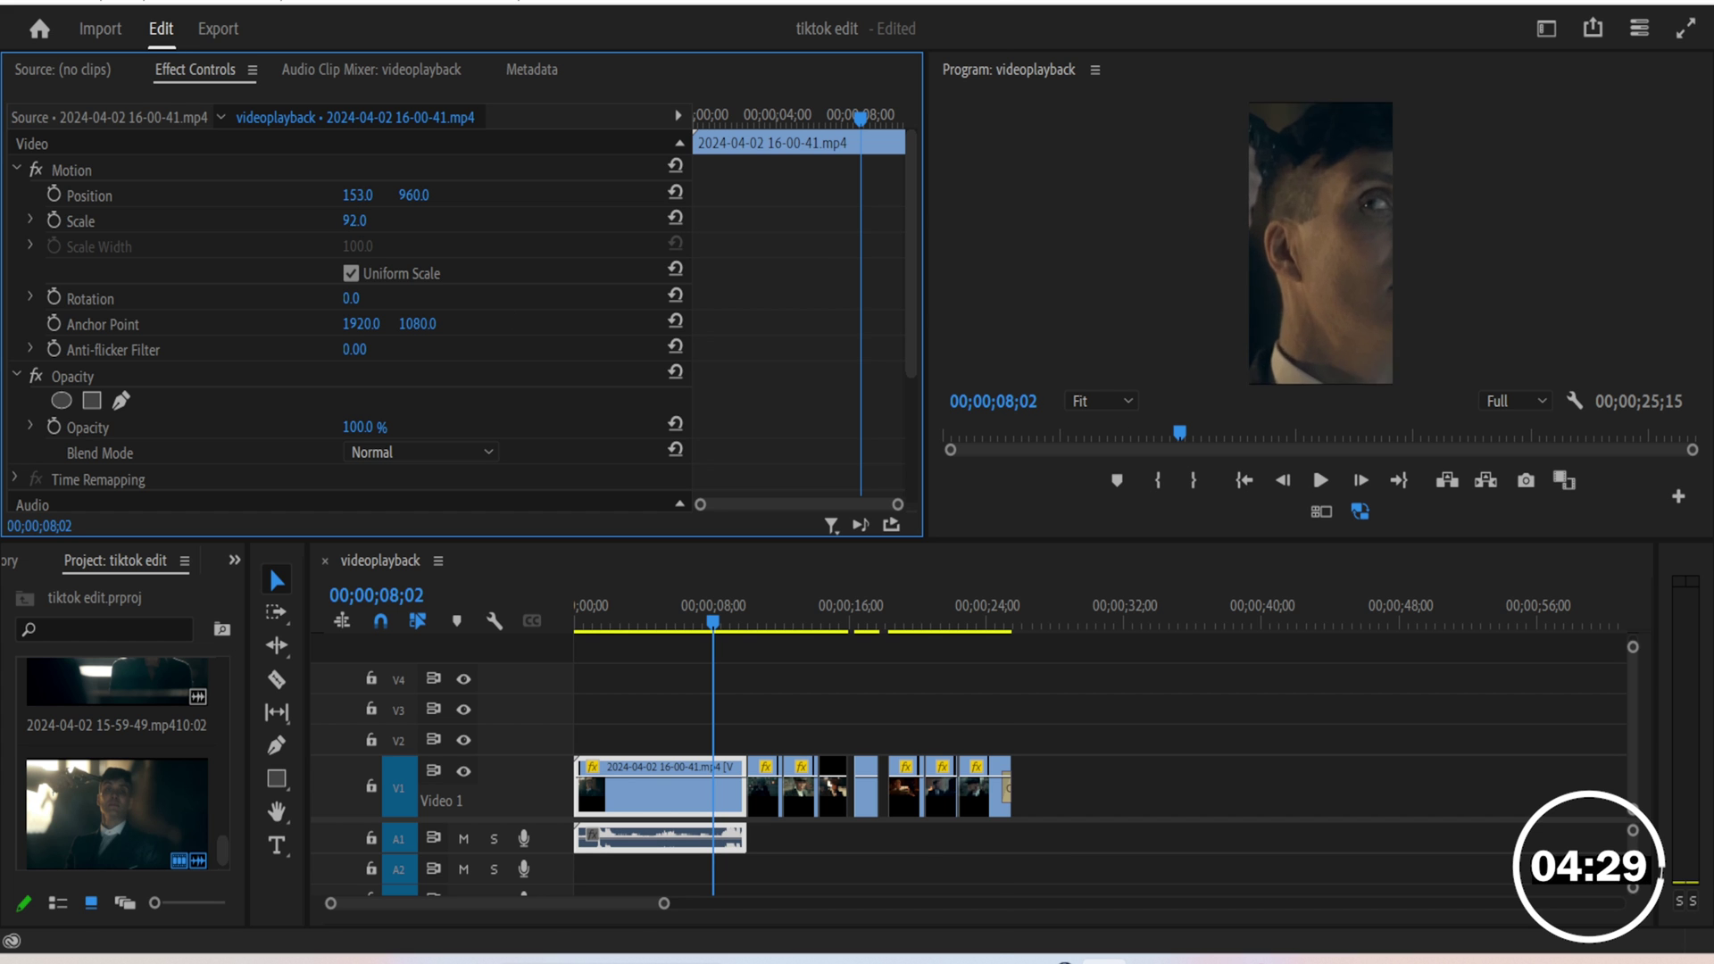
{"action": "right_click", "coordinate": [662, 786]}
{"action": "left_click", "coordinate": [724, 20]}
{"action": "right_click", "coordinate": [770, 787]}
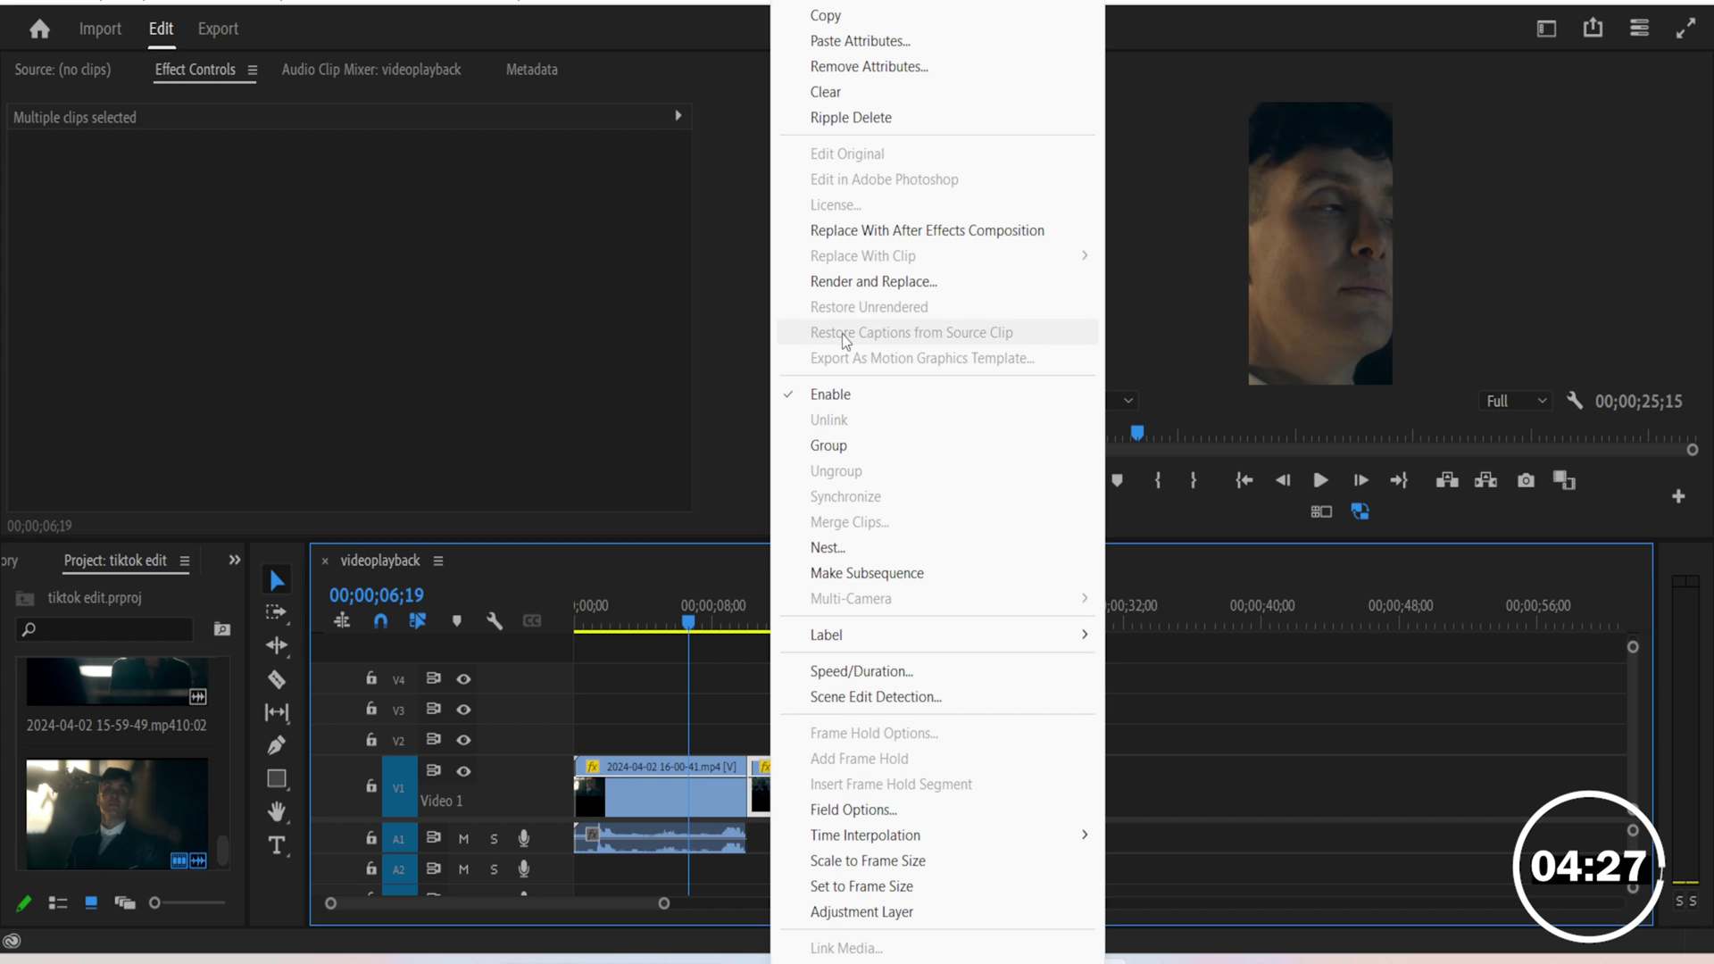
{"action": "left_click", "coordinate": [856, 41]}
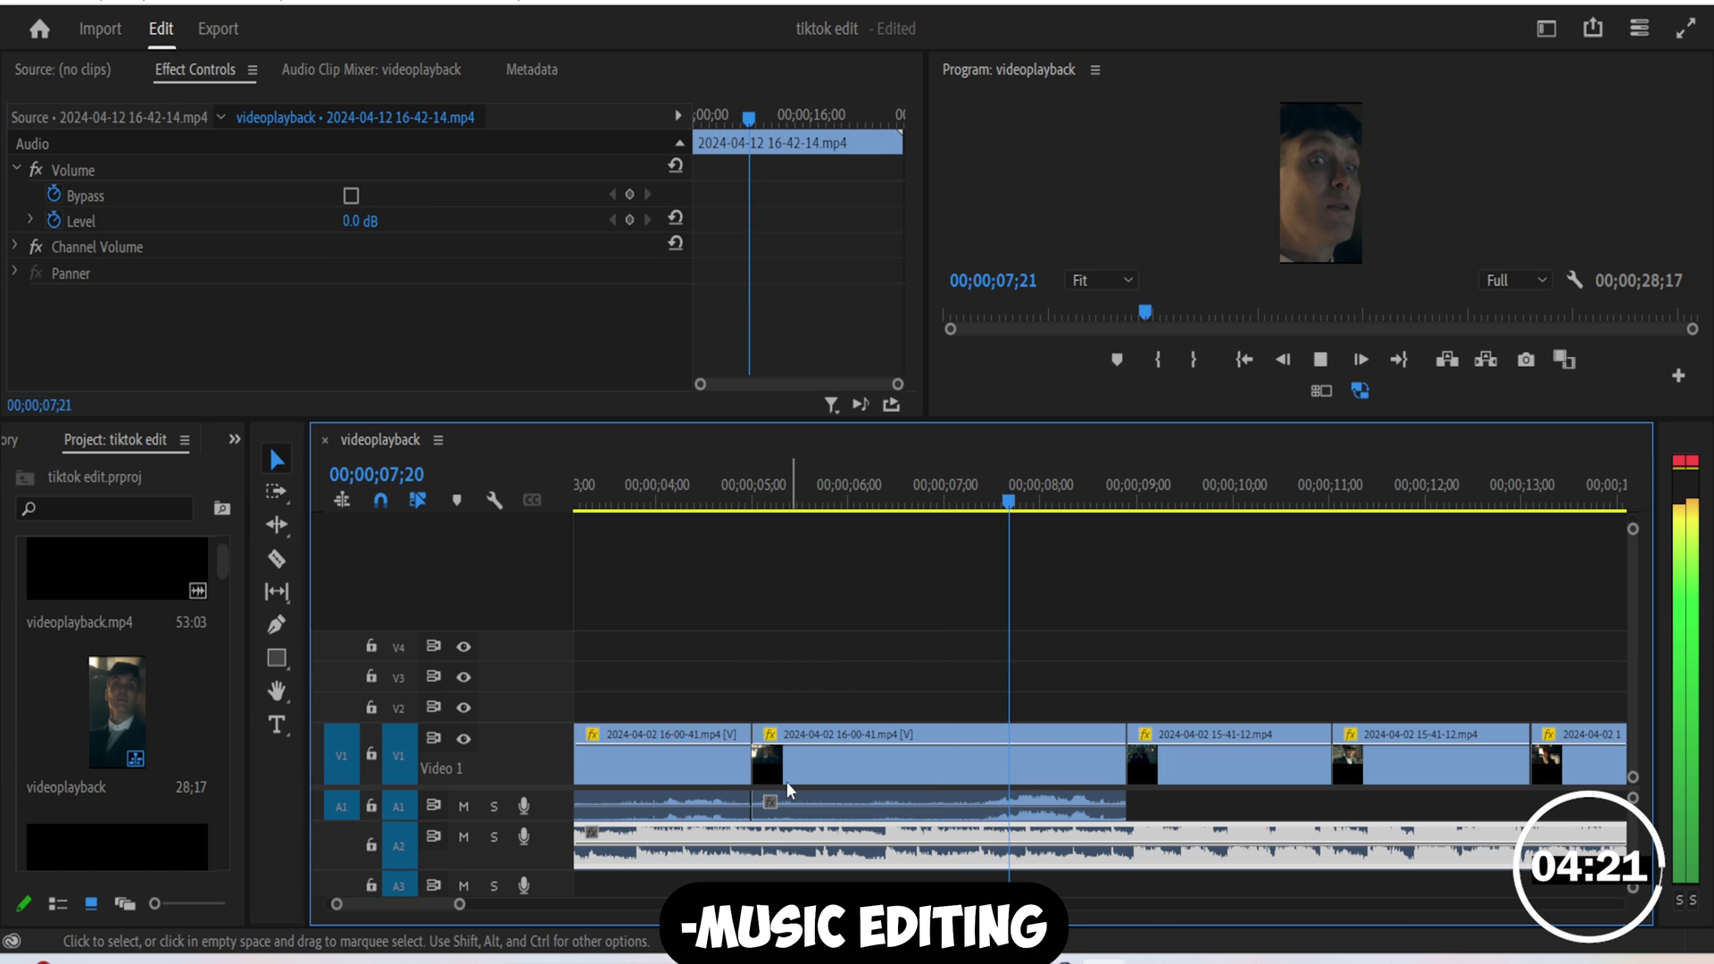
Step: Add a Constant Gain crossfade to the start of the music clip on A2 and play the opening back
{"action": "left_click_drag", "start_coordinate": [459, 904], "coordinate": [595, 903]}
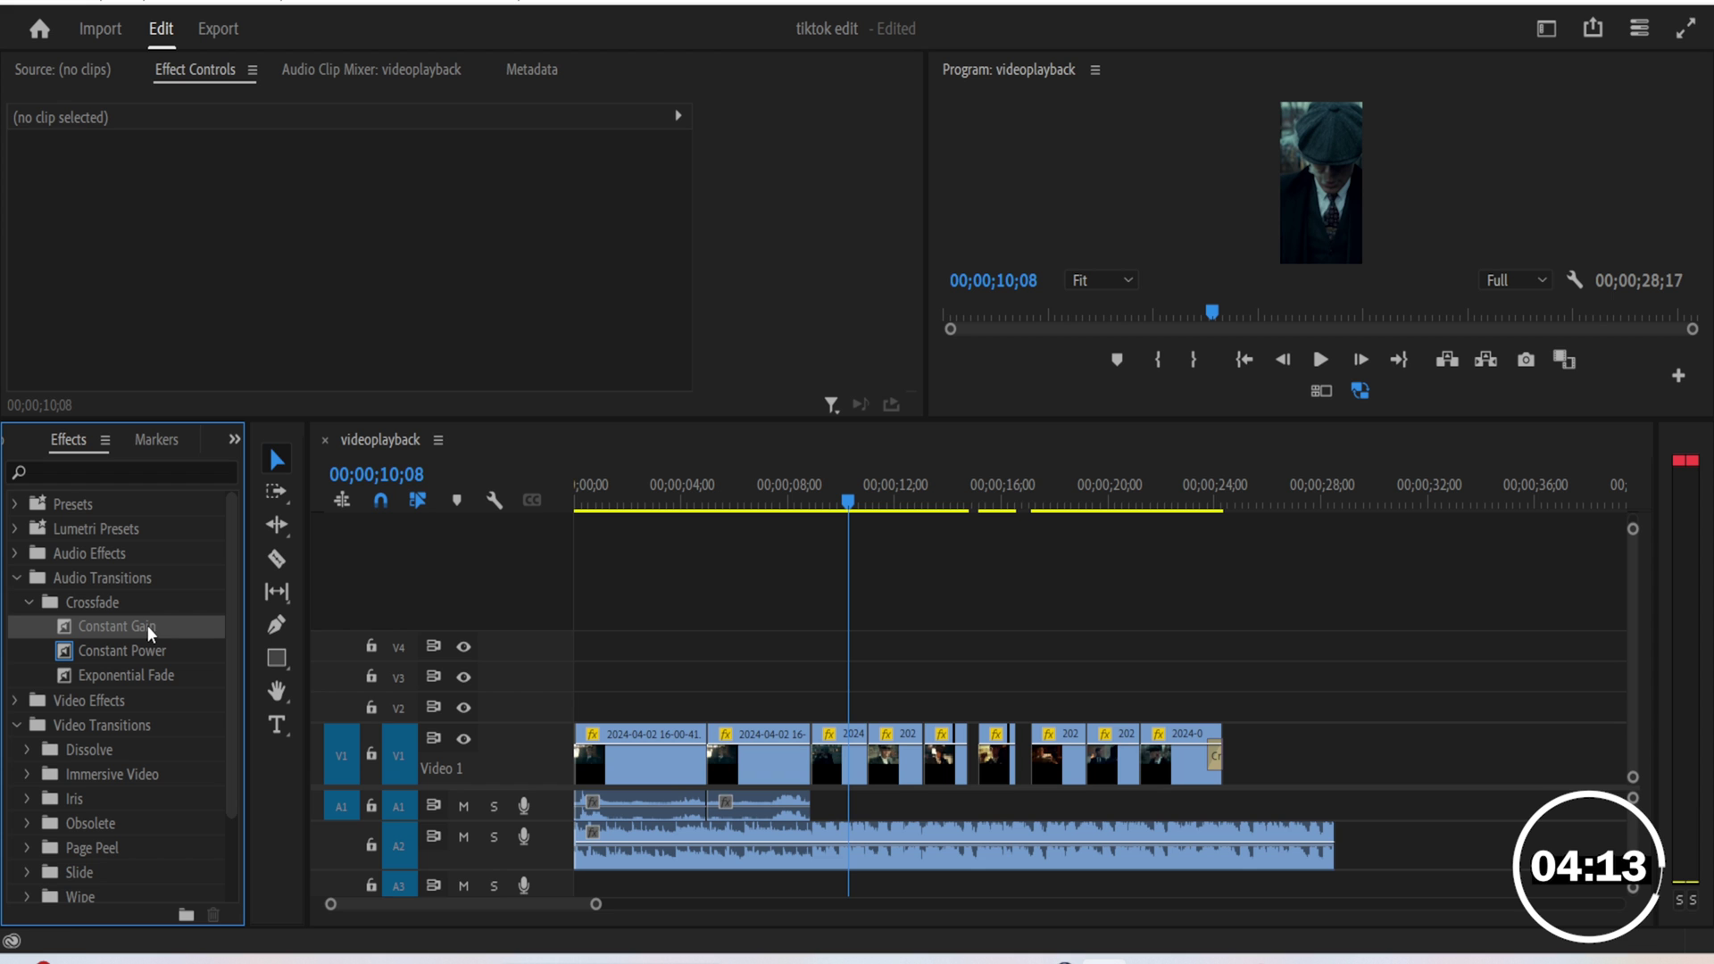
{"action": "left_click_drag", "start_coordinate": [116, 626], "coordinate": [542, 798]}
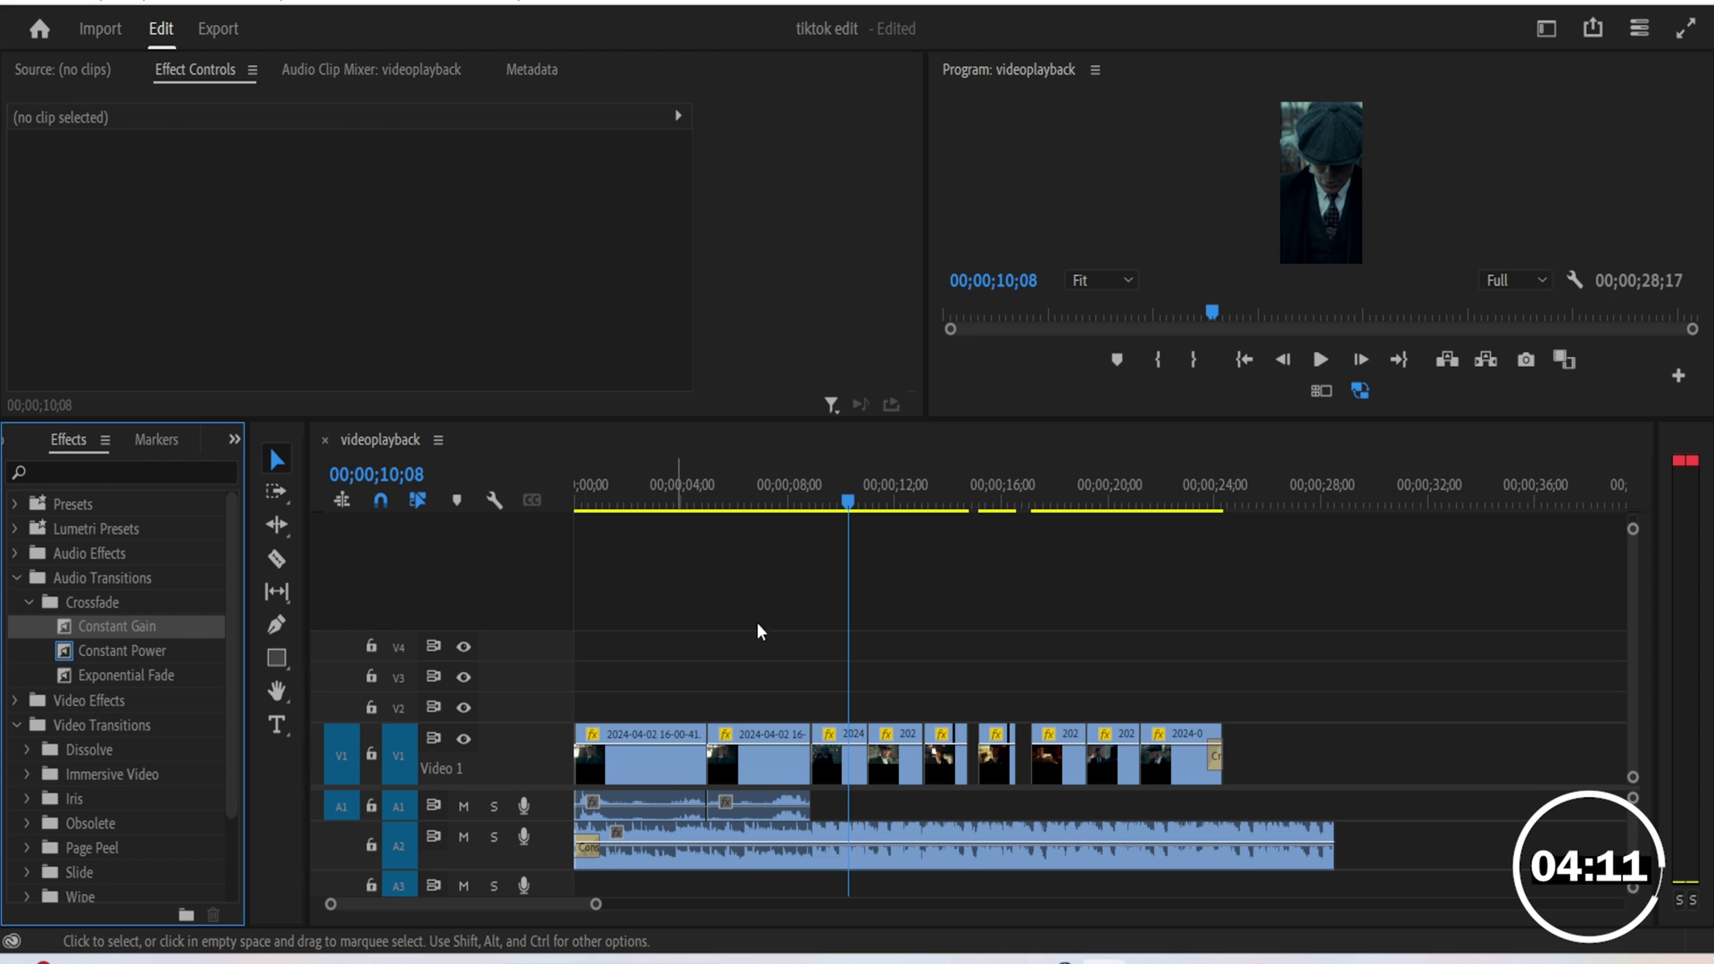
{"action": "left_click_drag", "start_coordinate": [838, 505], "coordinate": [536, 573]}
{"action": "key", "text": "space"}
{"action": "key", "text": "space"}
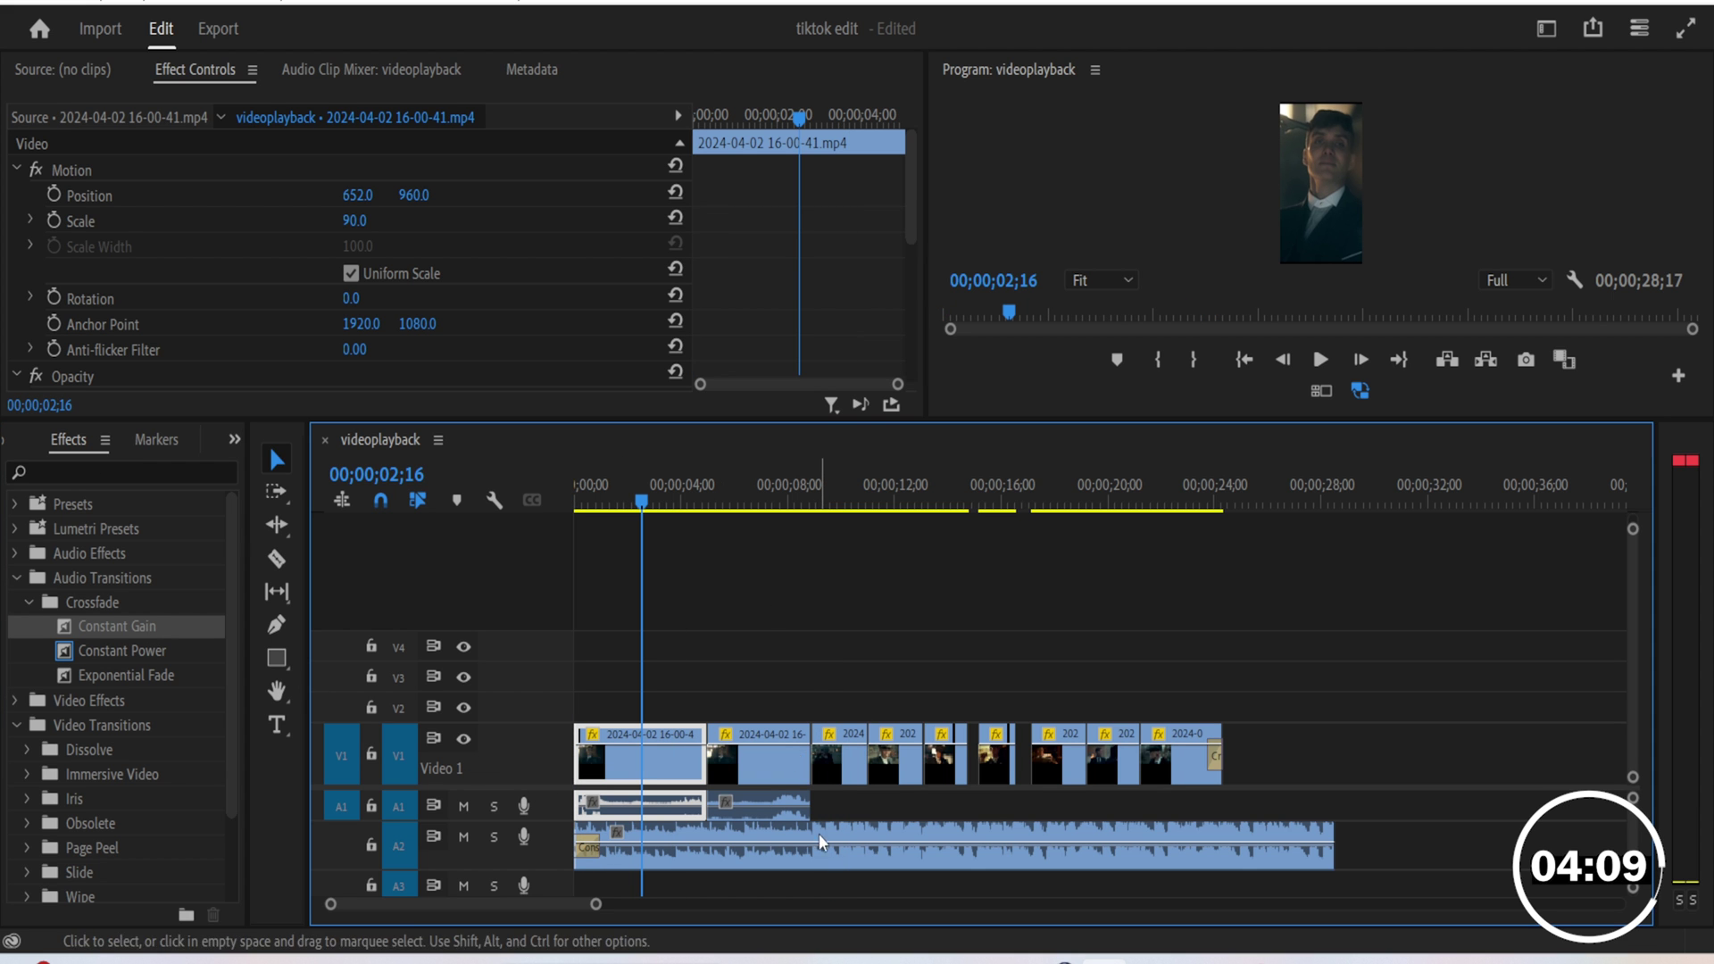
Step: Split the music on A2 where the second clip's audio ends and lower the first part's volume to -6.9 dB
{"action": "key", "text": "c"}
{"action": "left_click", "coordinate": [812, 843]}
{"action": "key", "text": "v"}
{"action": "left_click", "coordinate": [786, 856]}
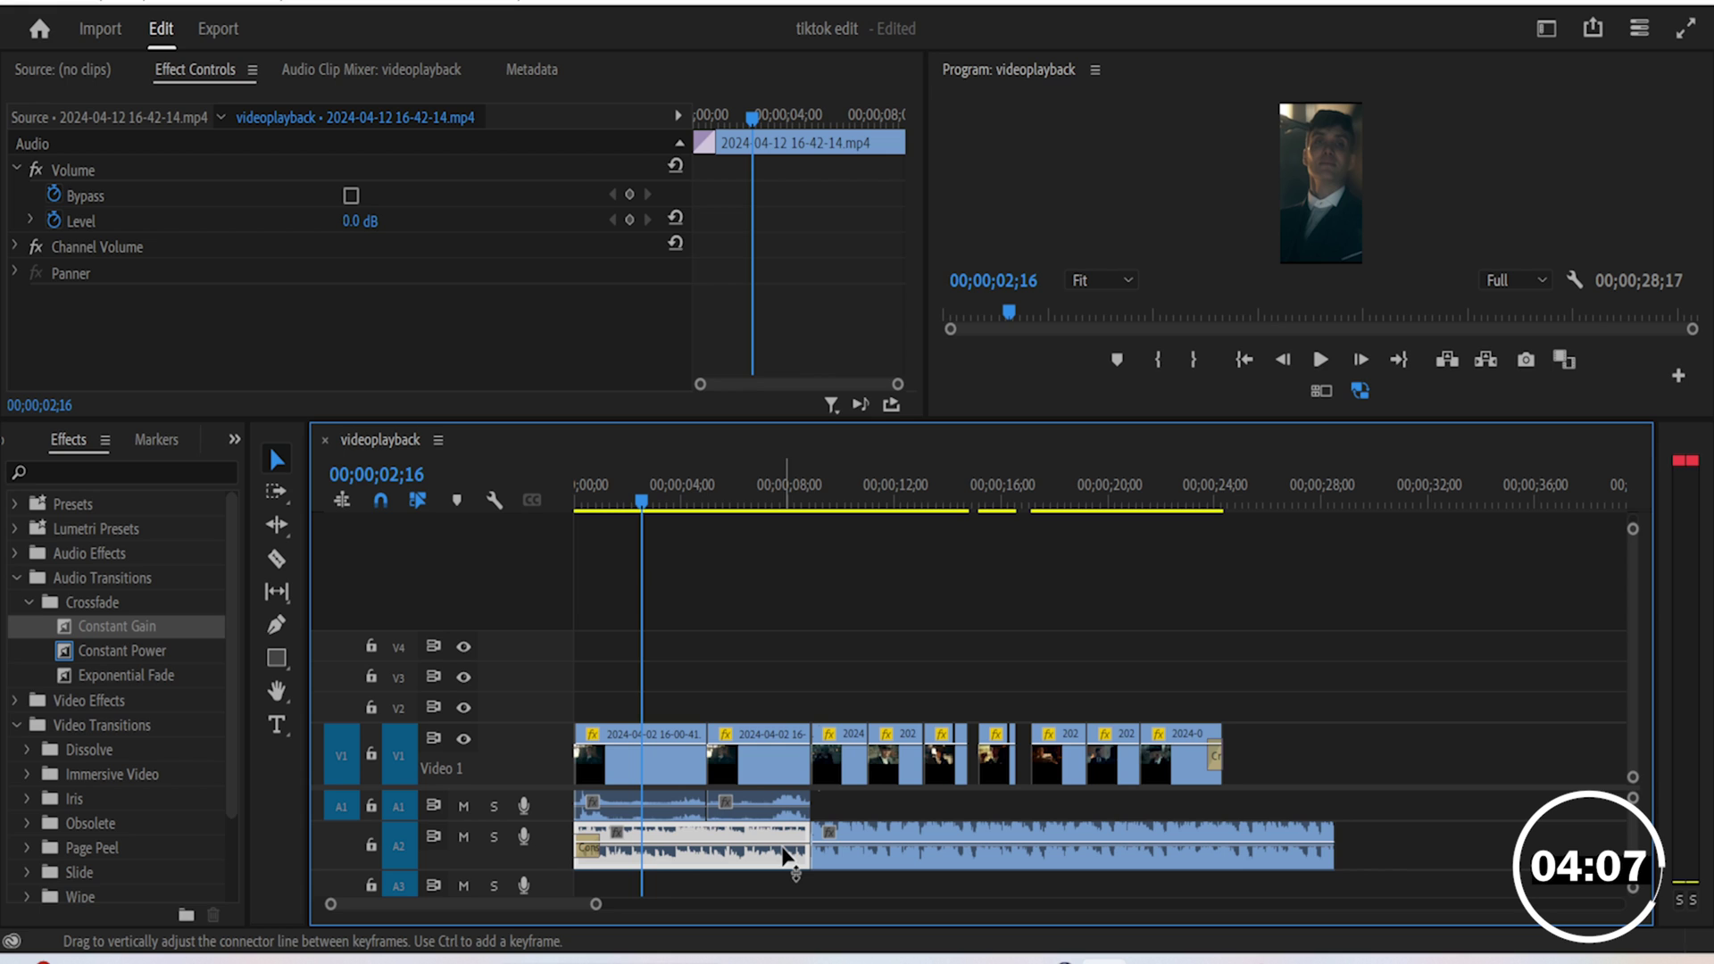
{"action": "left_click_drag", "start_coordinate": [786, 843], "coordinate": [787, 850]}
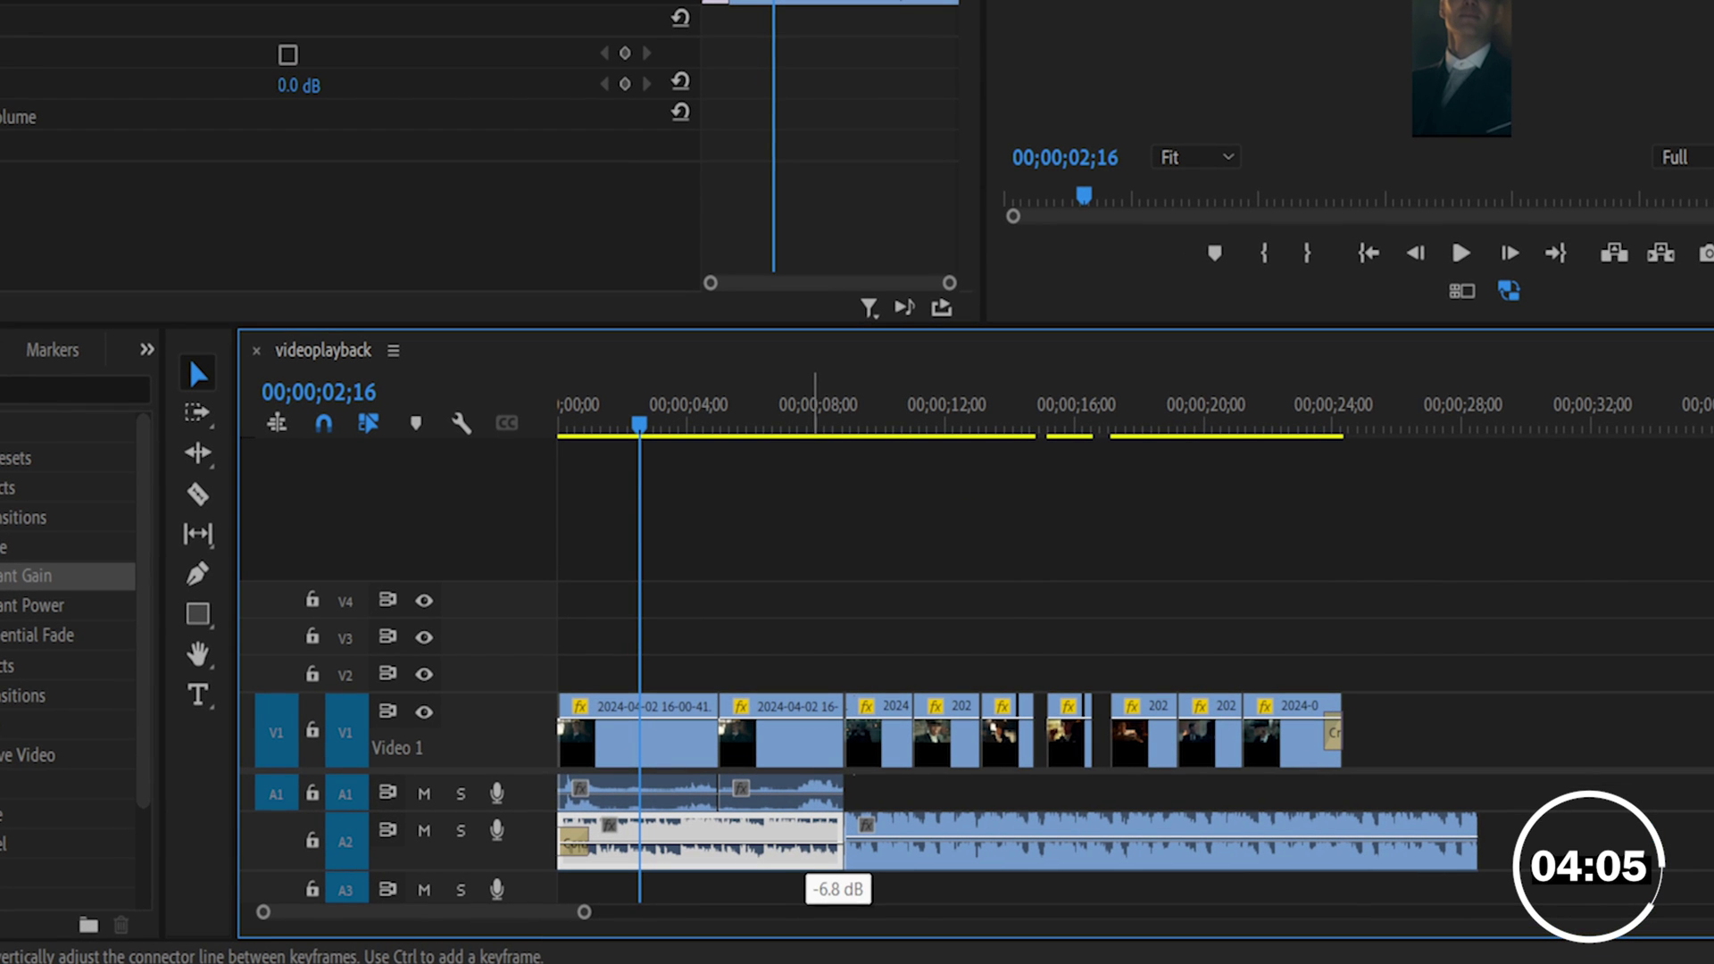
Step: Switch to the Audio workspace and examine the Essential Sound preset categories for the selected music segment
{"action": "left_click", "coordinate": [1524, 31]}
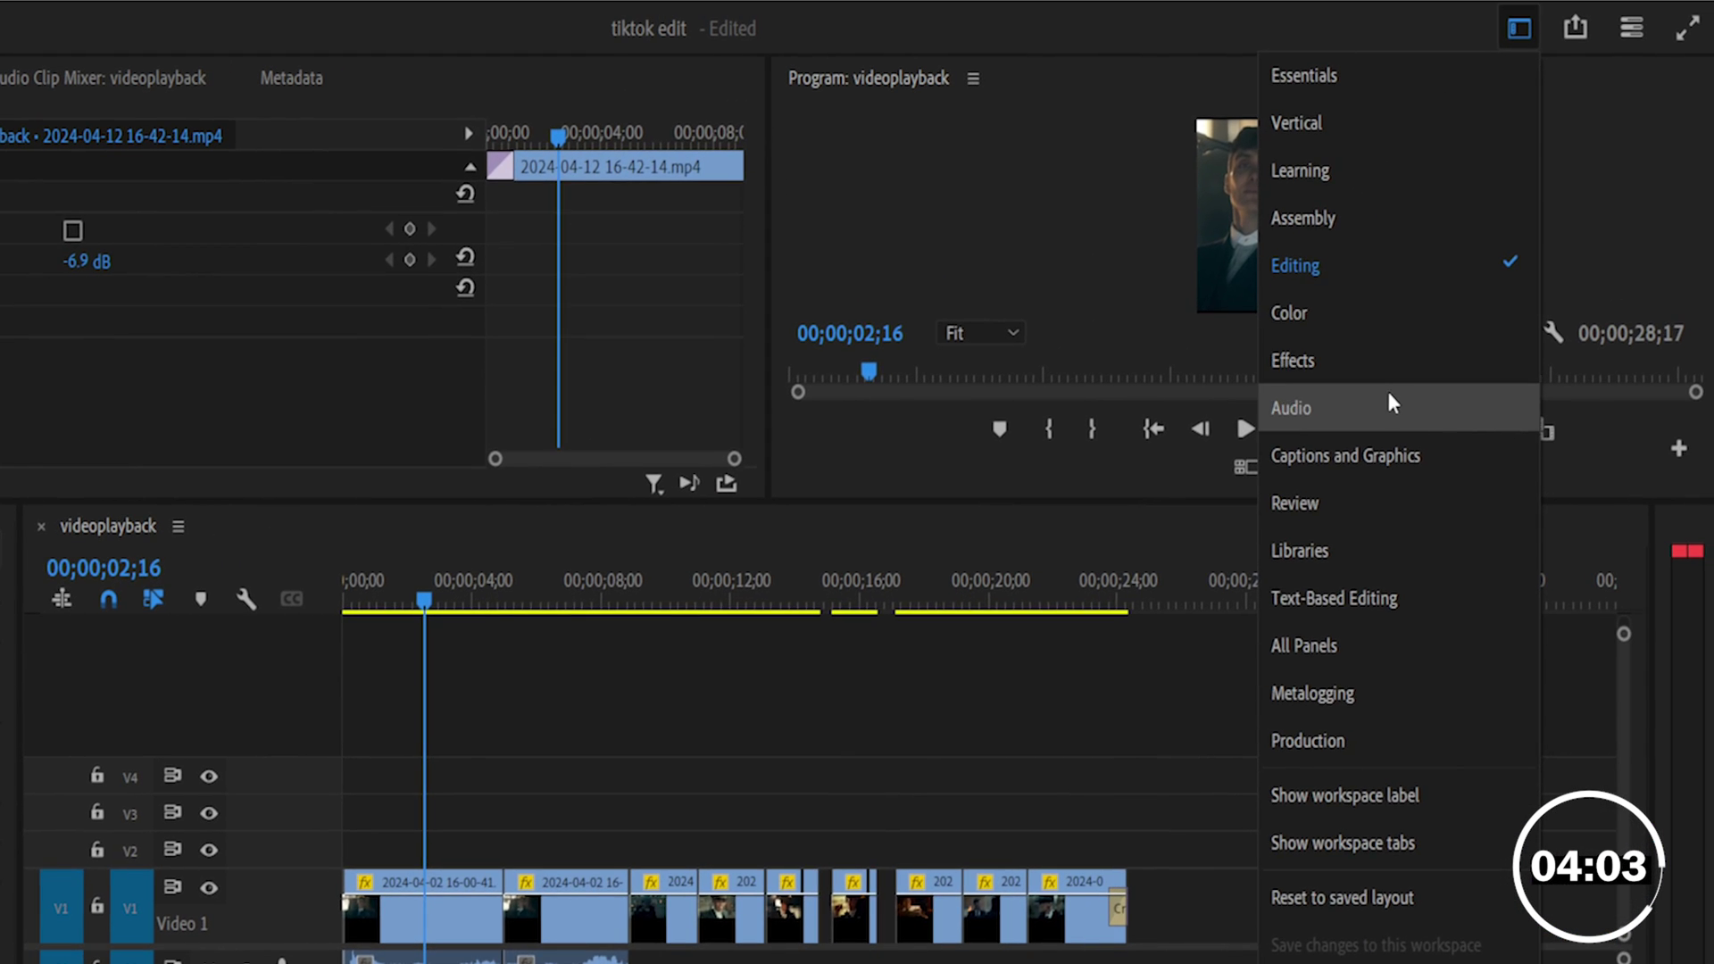
{"action": "left_click", "coordinate": [1386, 397]}
{"action": "left_click", "coordinate": [1536, 200]}
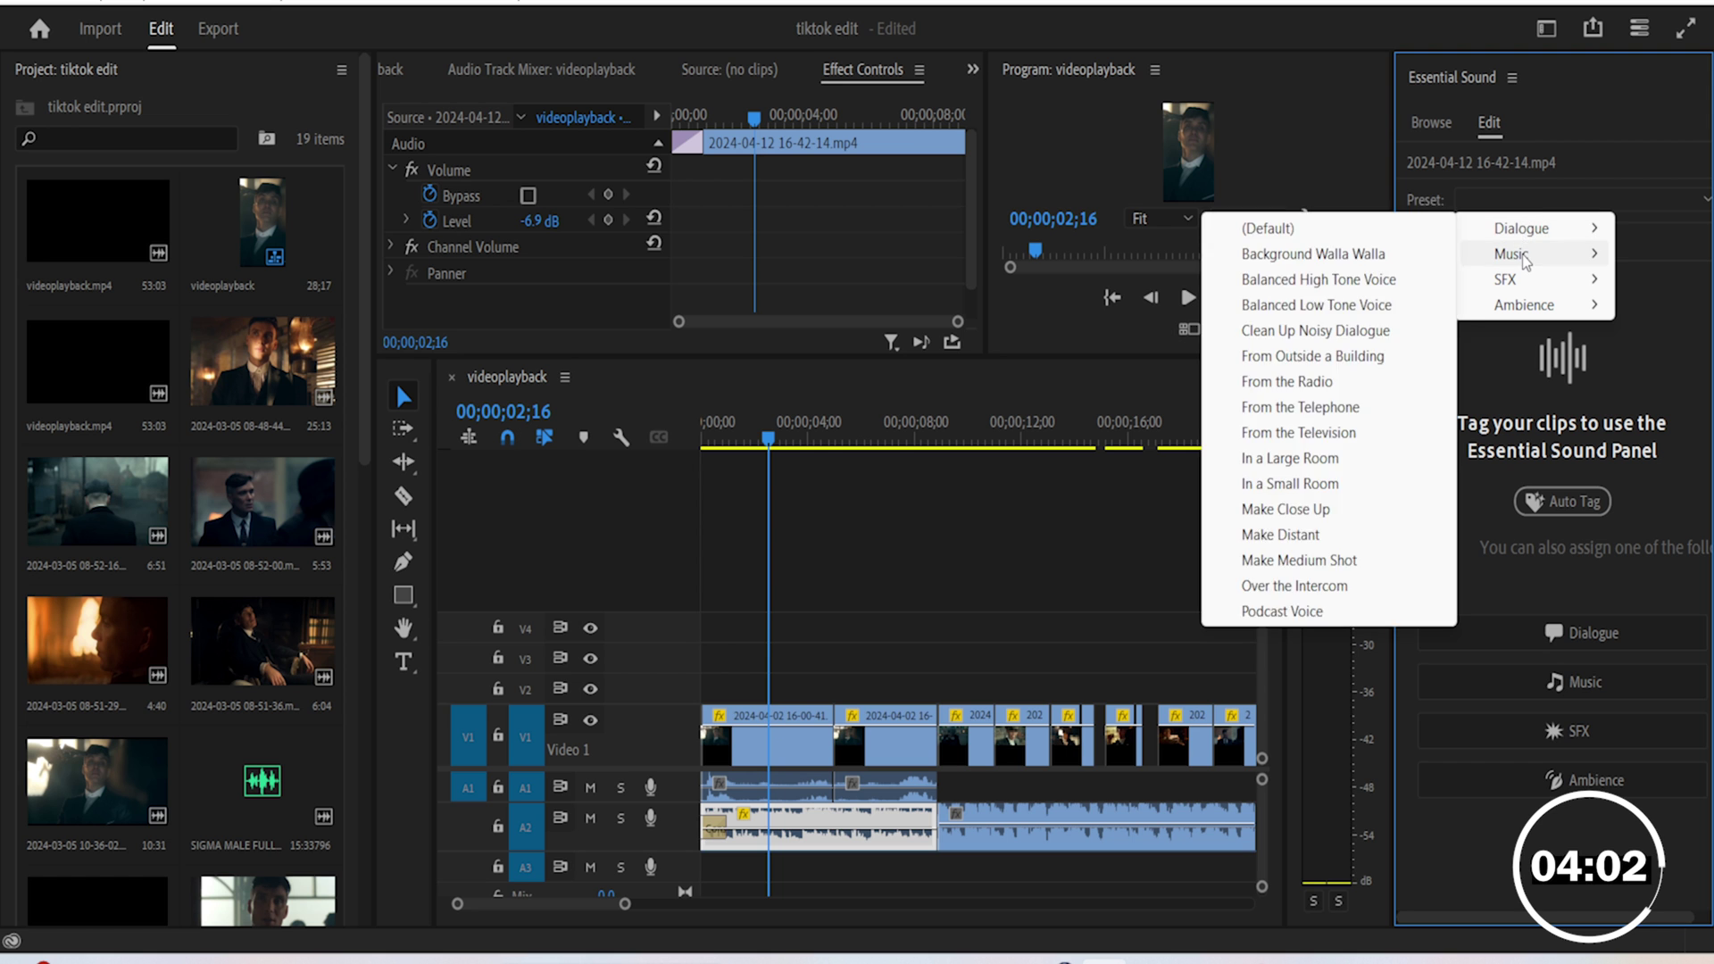
{"action": "mouse_move", "coordinate": [1517, 255]}
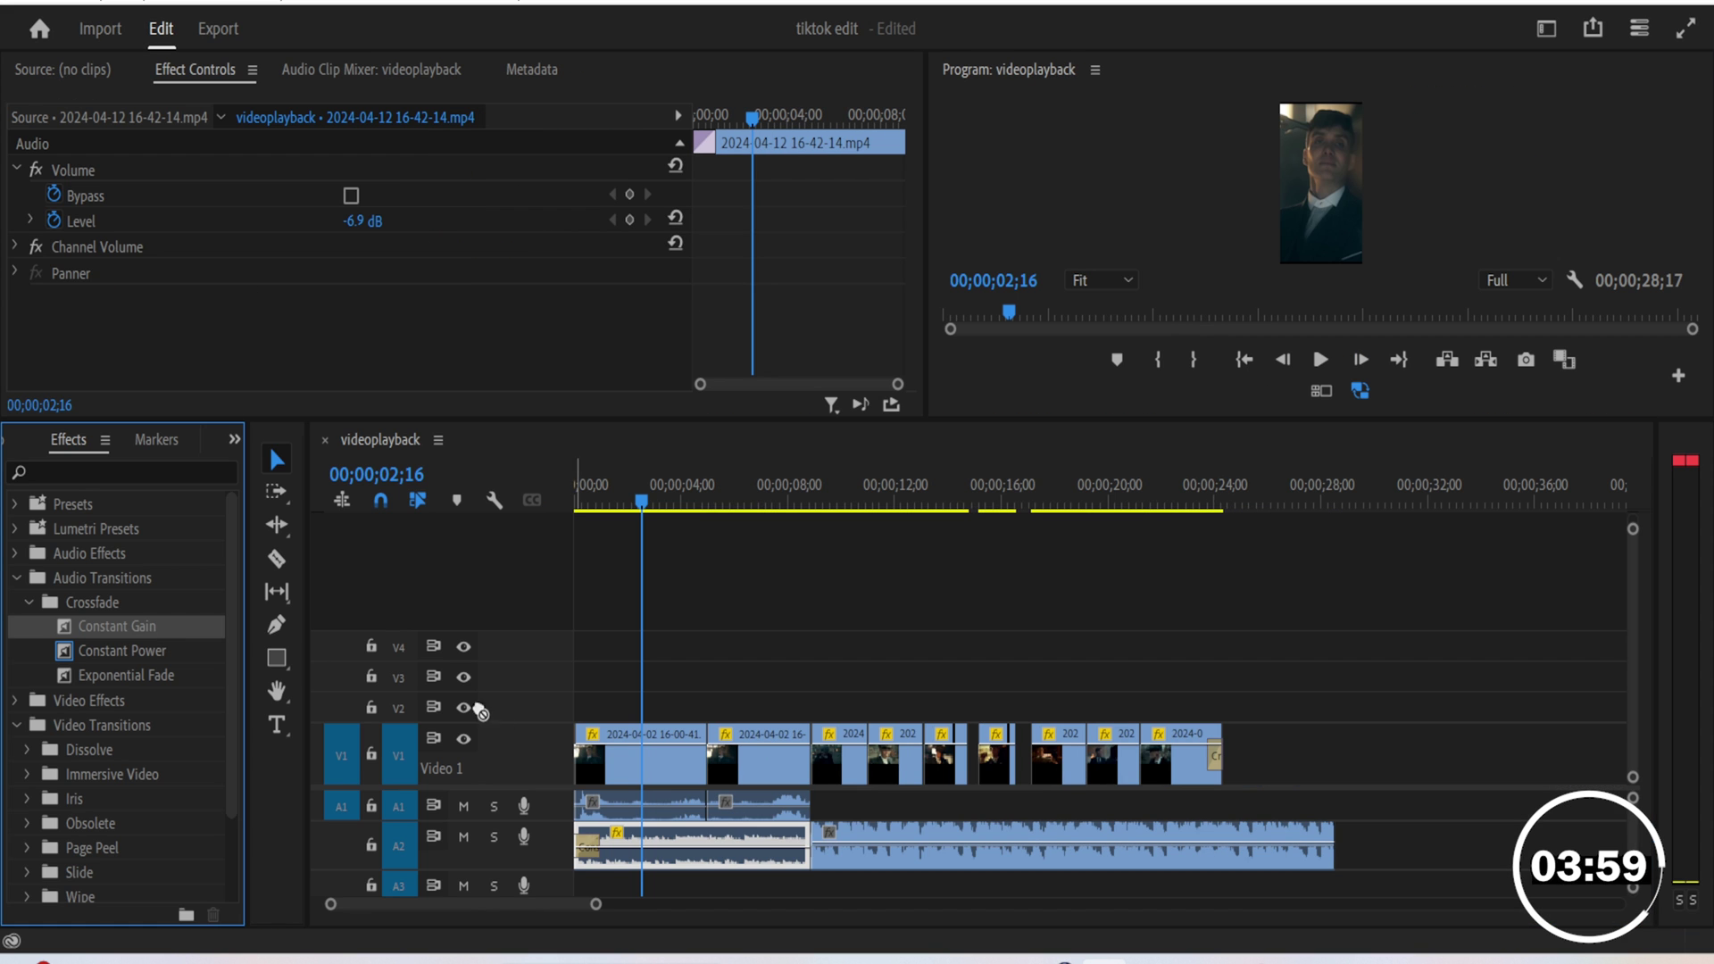
Step: Add a Constant Gain crossfade across the cut between the two music segments on A2
{"action": "left_click_drag", "start_coordinate": [821, 851], "coordinate": [836, 850]}
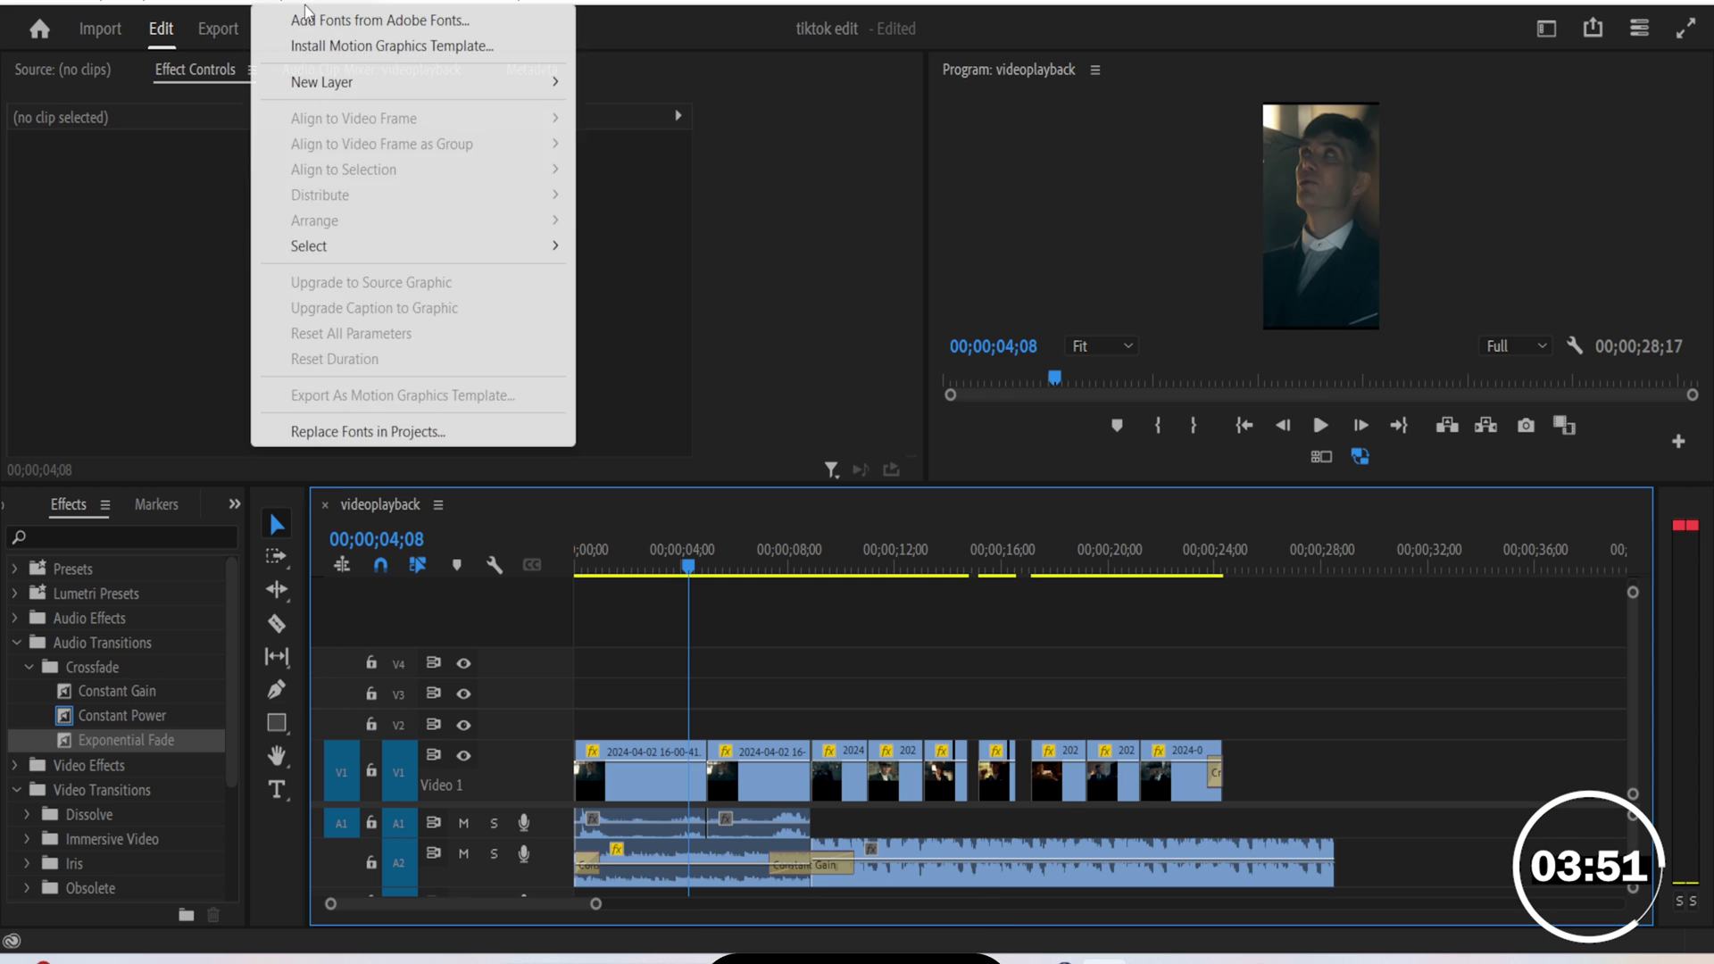
Step: Add a text layer reading "I am chosen?" over the opening clip, using the Vertical workspace, and set its font to Bookman Old Style
{"action": "left_click", "coordinate": [597, 82]}
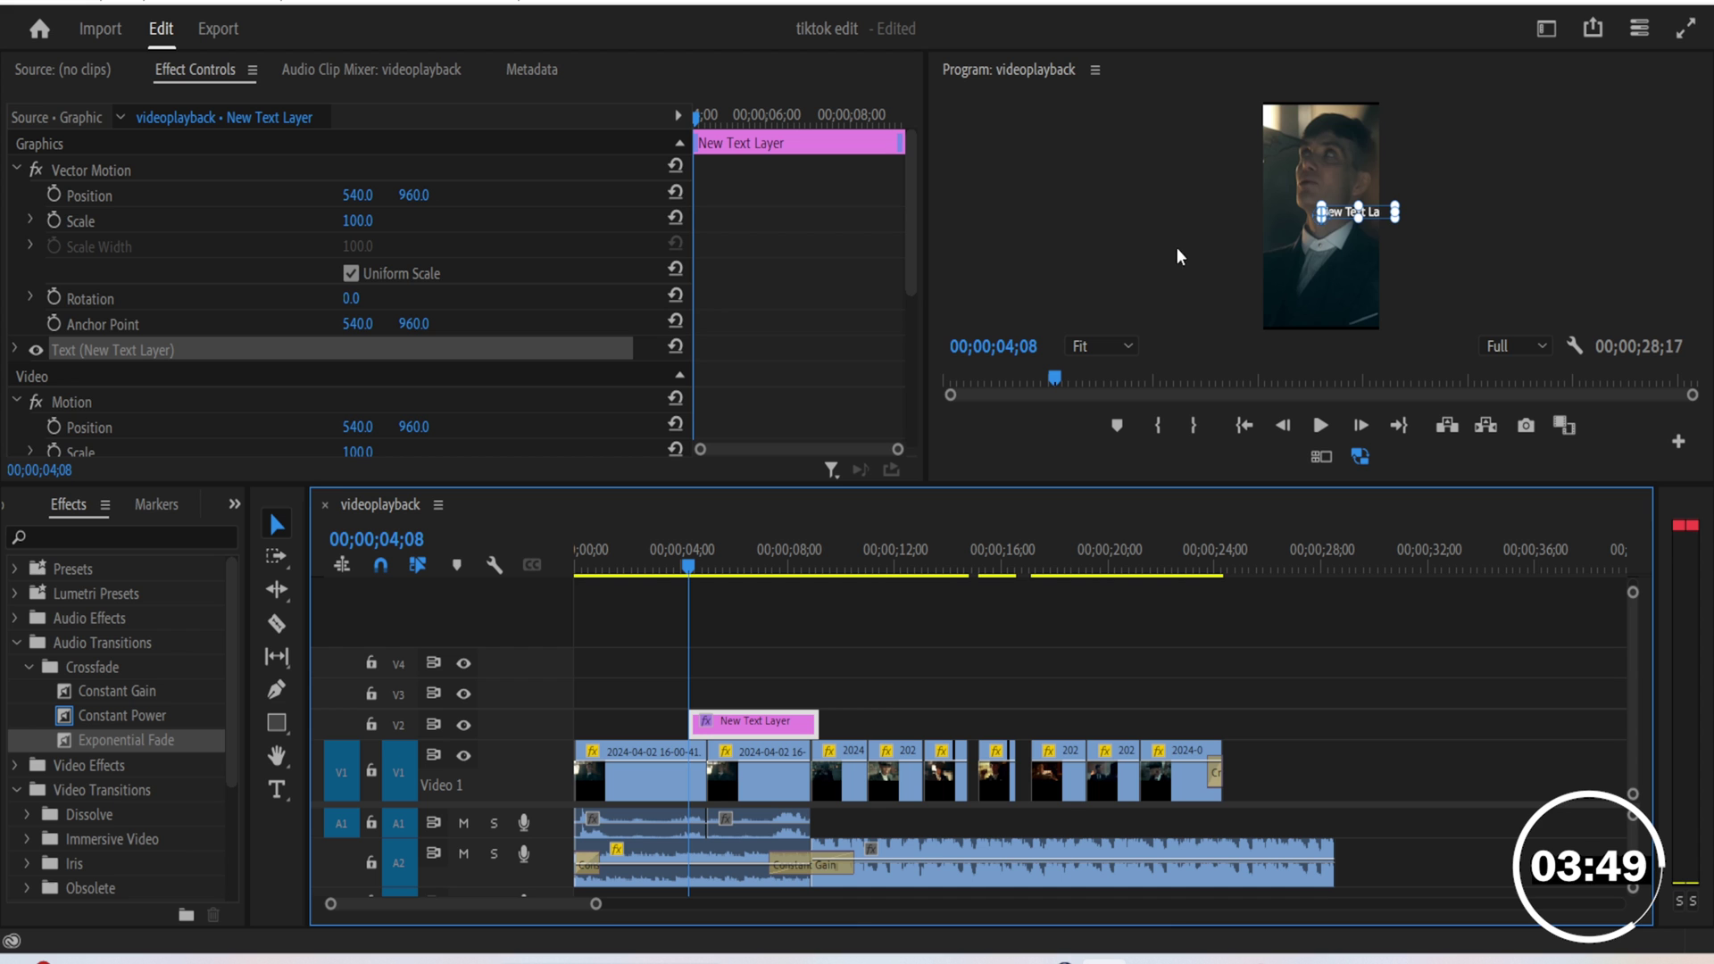
{"action": "left_click", "coordinate": [1375, 212]}
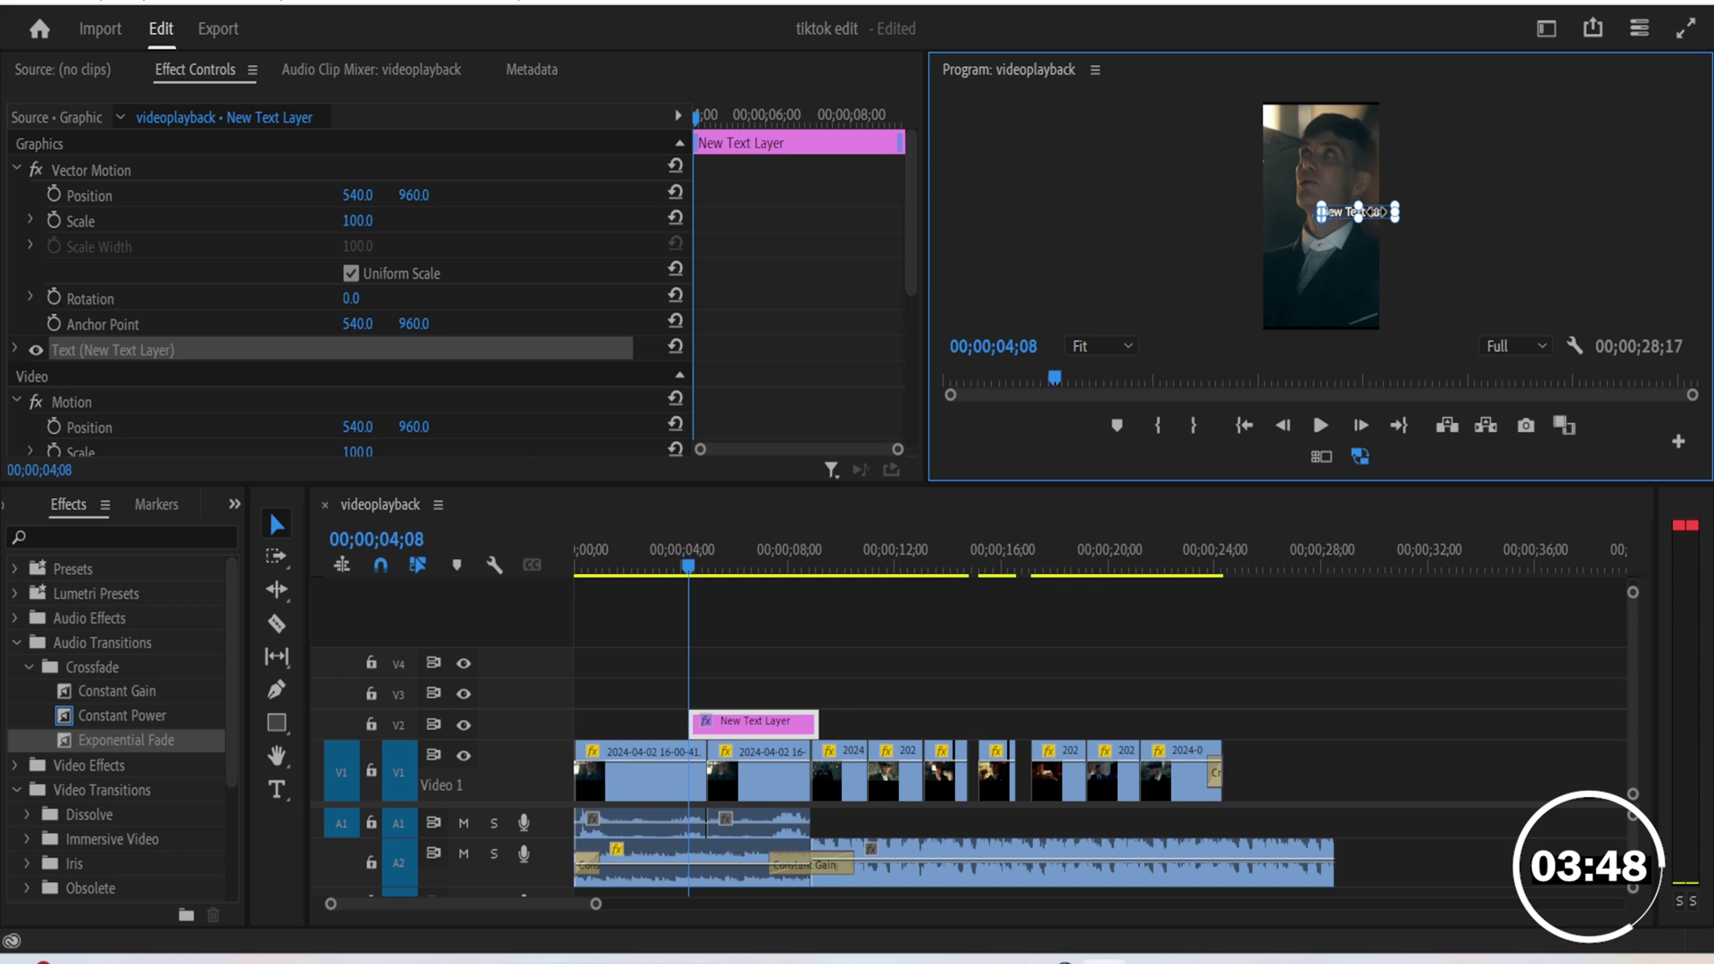
{"action": "left_click", "coordinate": [1548, 29]}
{"action": "left_click", "coordinate": [1520, 111]}
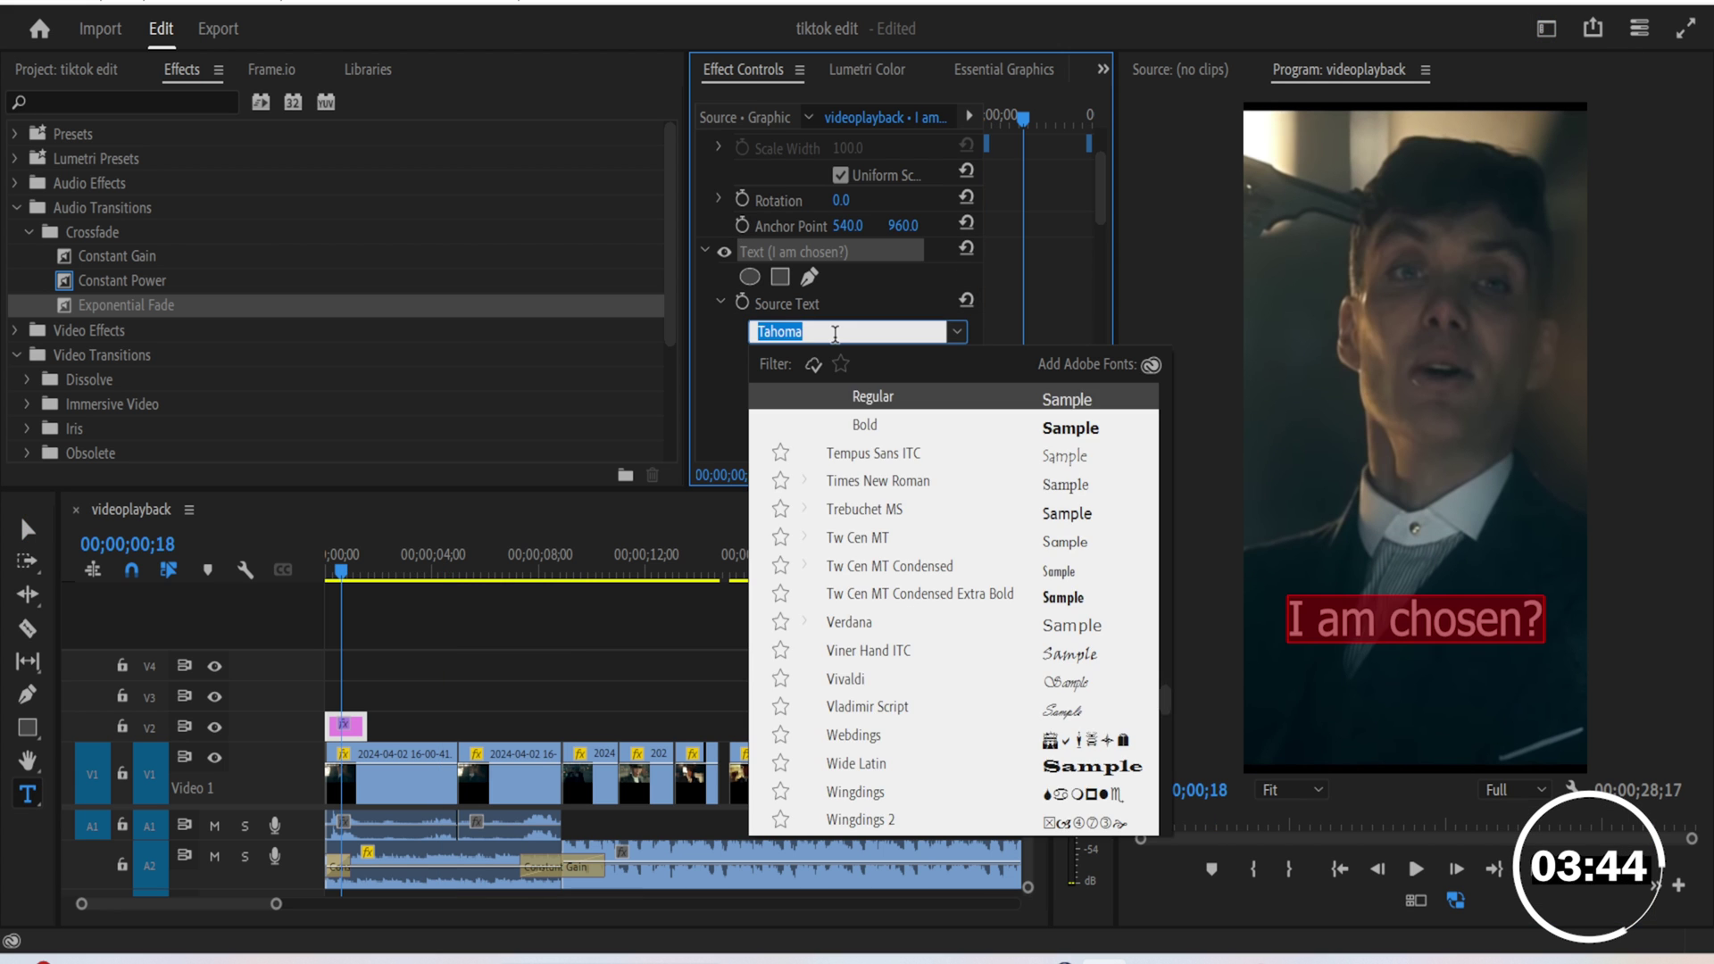
{"action": "type", "text": "neus"}
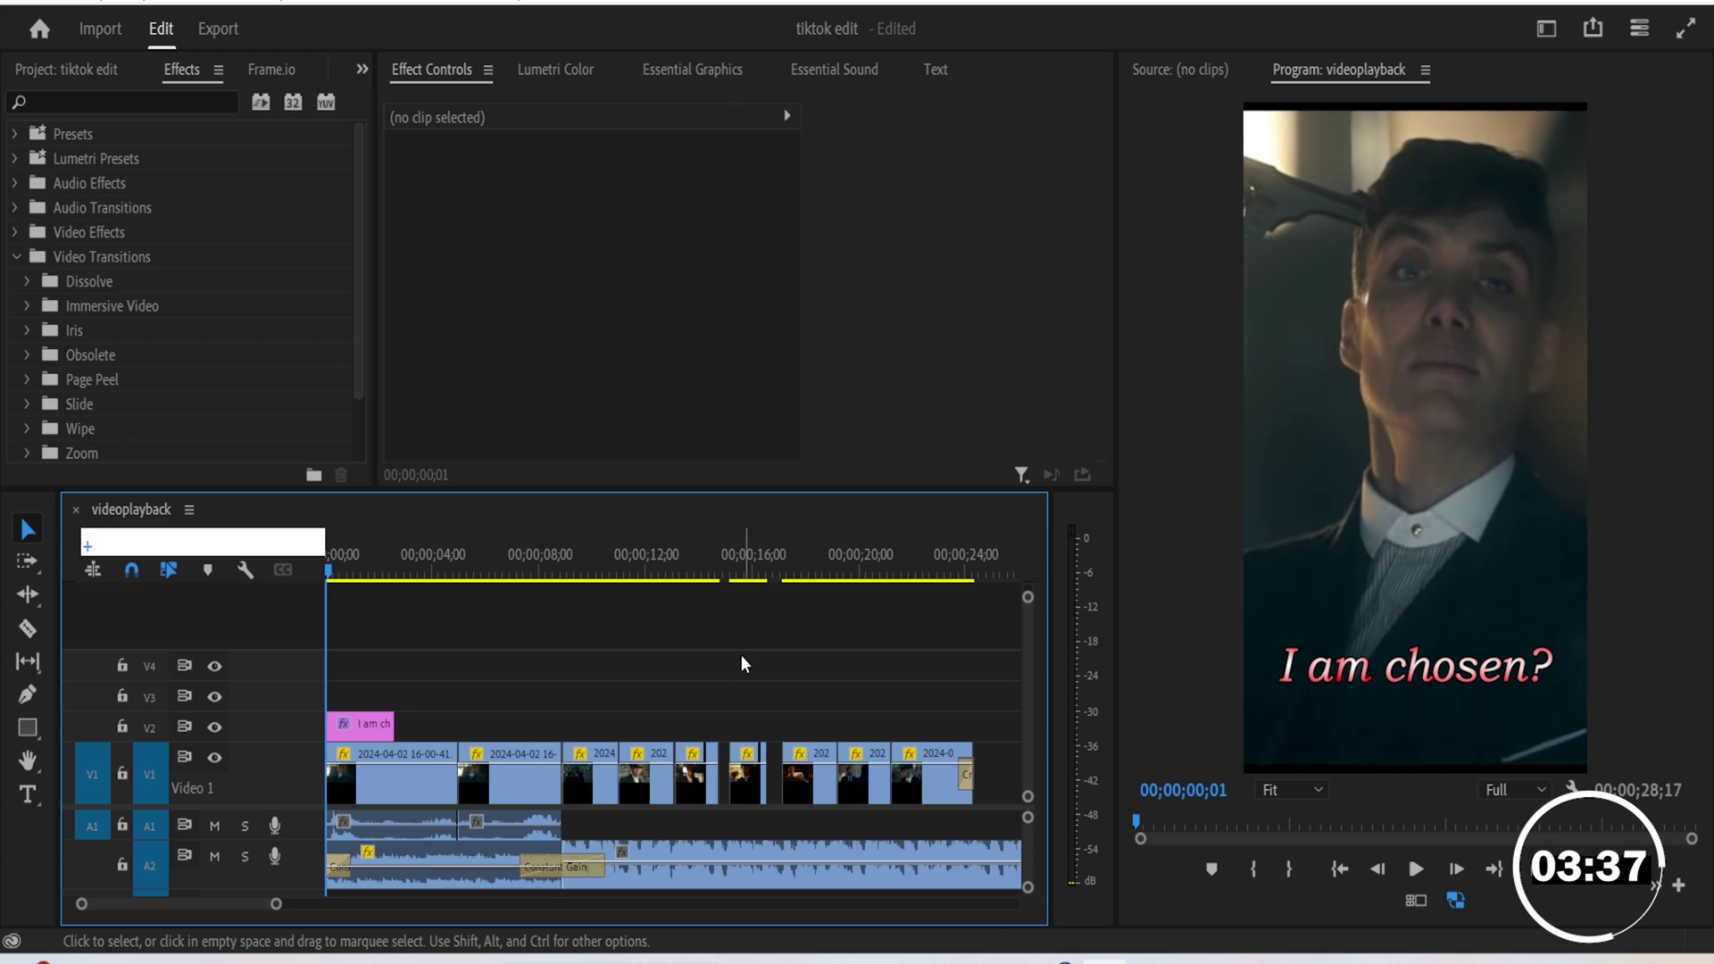
Step: Draw a four-cornered freehand mask around the "I am chosen?" text and shift it left until it clears the text
{"action": "left_click", "coordinate": [363, 731]}
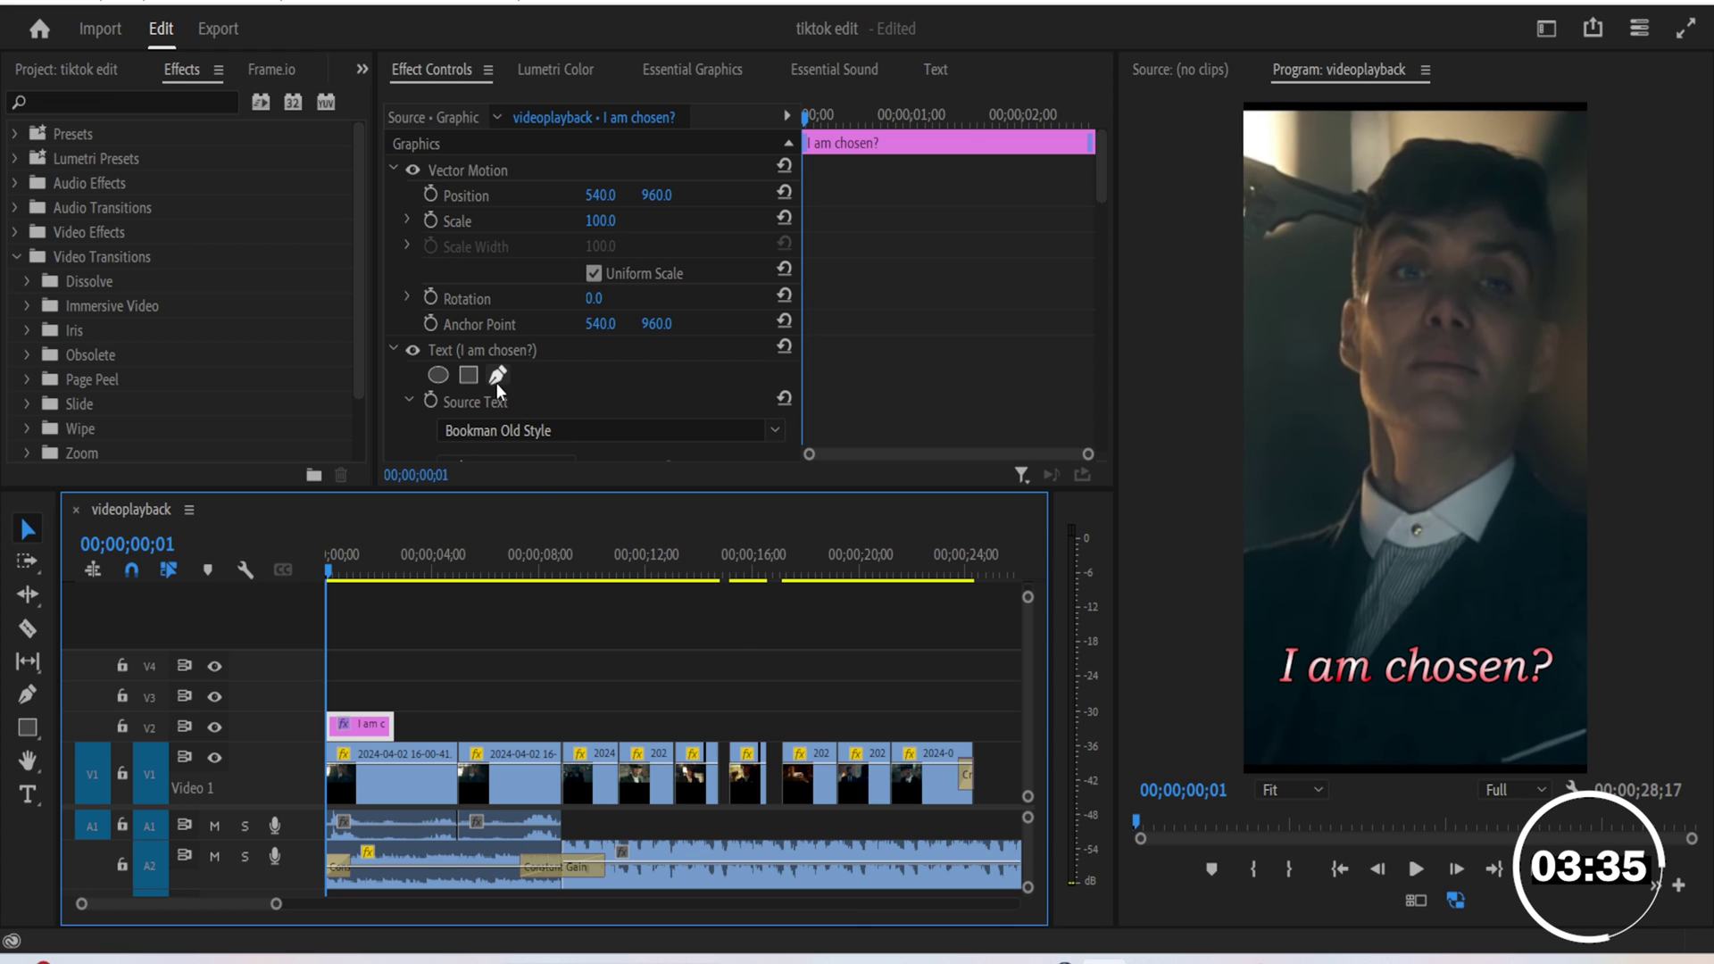
{"action": "left_click", "coordinate": [497, 376]}
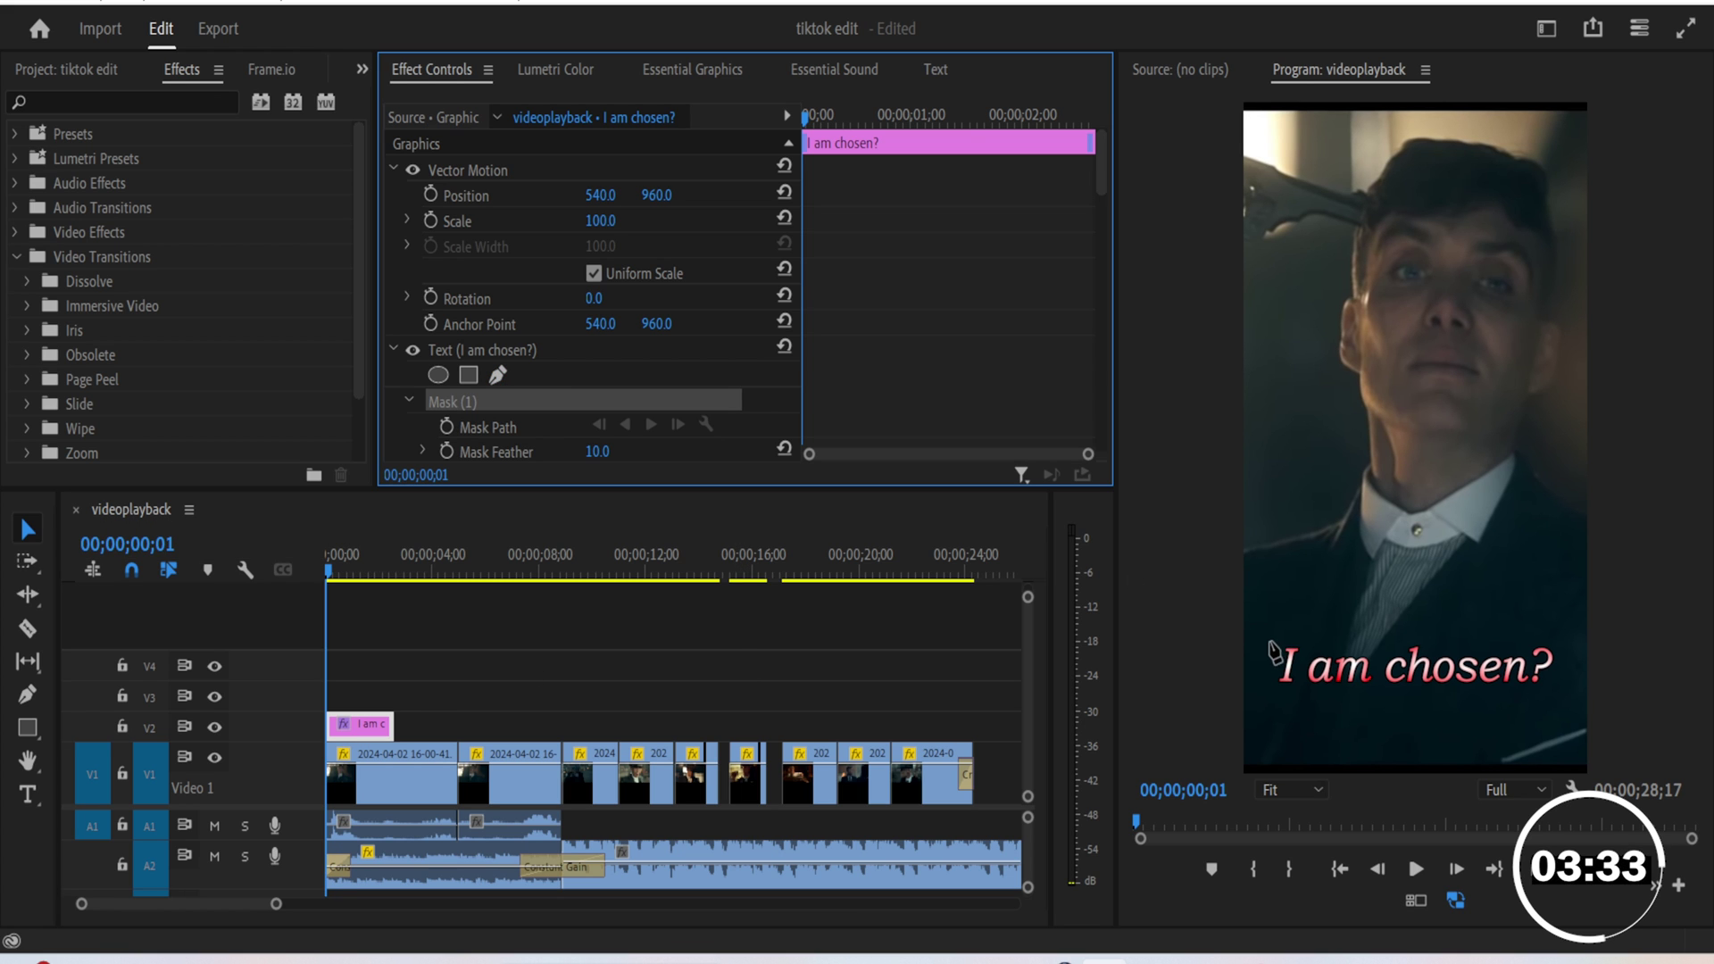
{"action": "left_click", "coordinate": [1267, 635]}
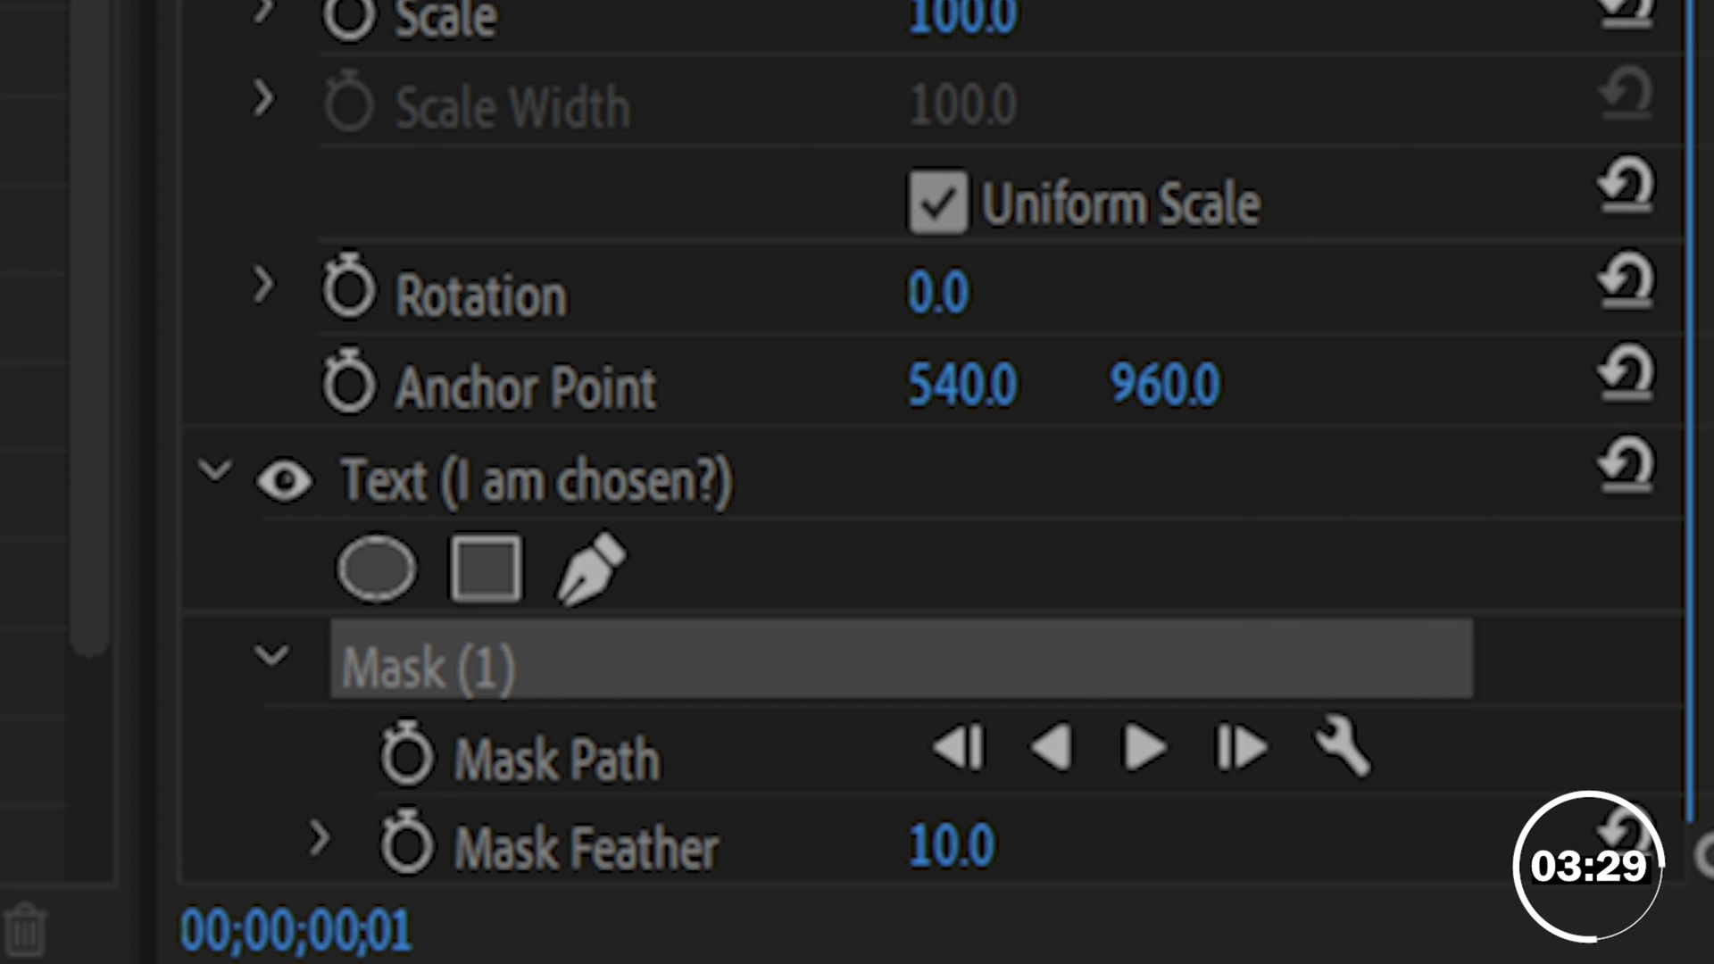
{"action": "left_click_drag", "start_coordinate": [1387, 676], "coordinate": [1337, 676]}
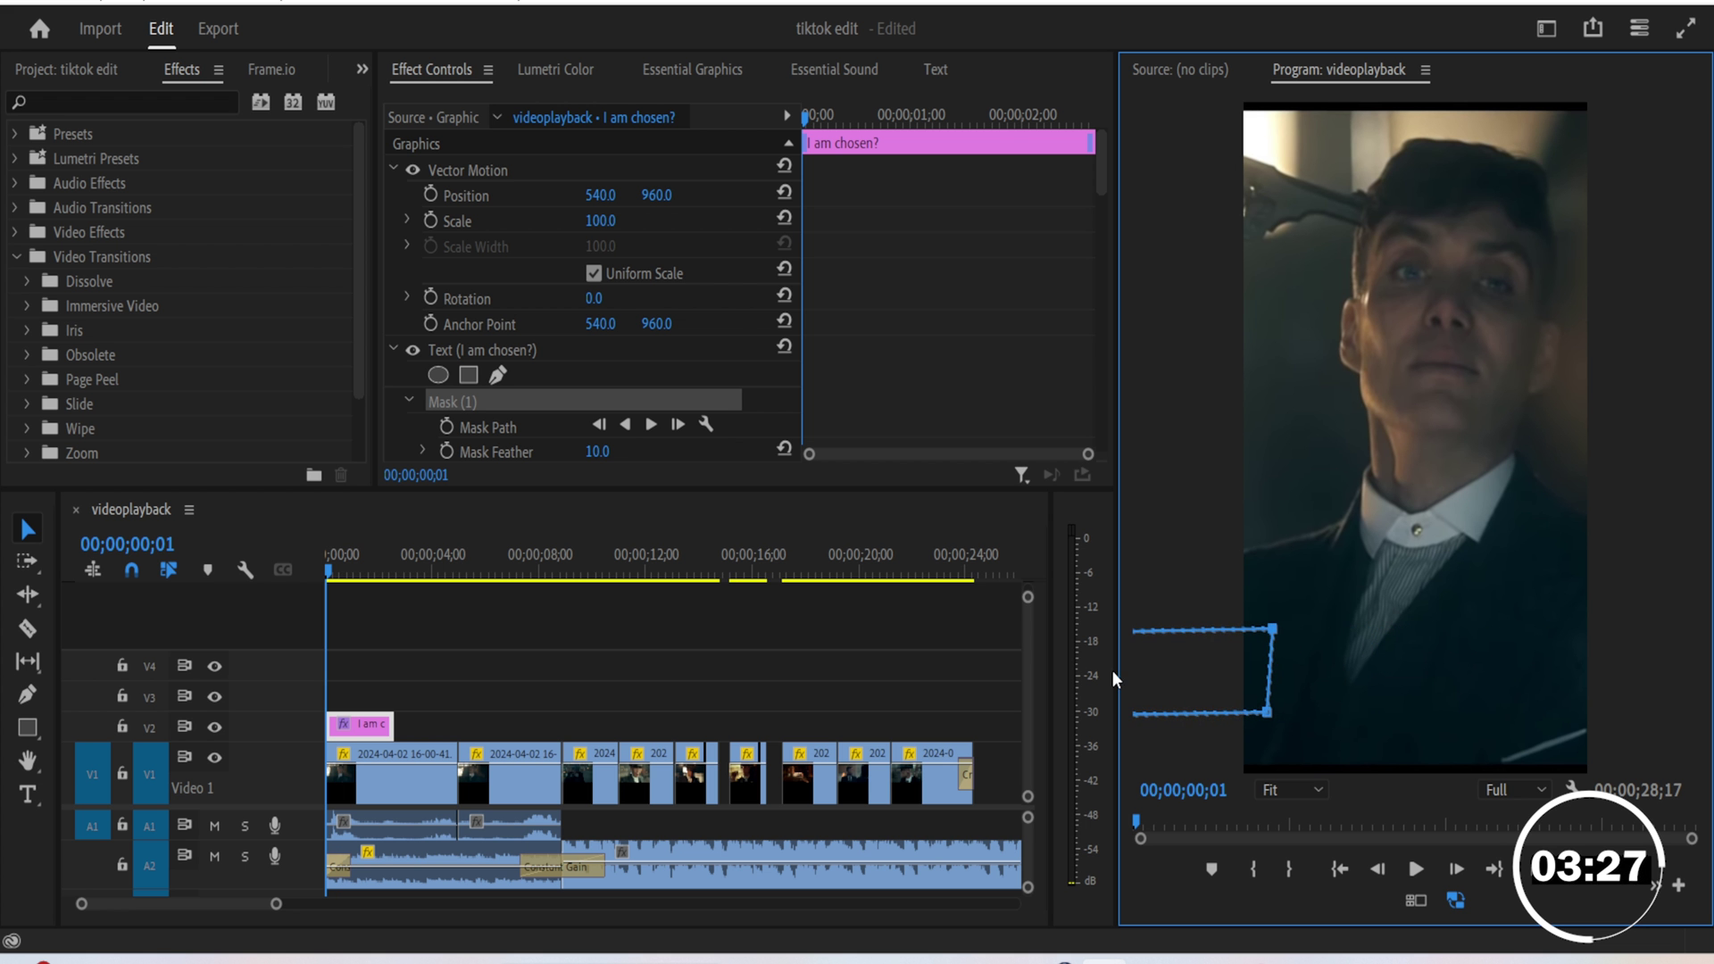
Step: Keyframe the Mask Path at 00;00;00;01, and at 00;00;00;28 move the mask right to cover the whole text
{"action": "left_click", "coordinate": [446, 427]}
{"action": "left_click_drag", "start_coordinate": [336, 570], "coordinate": [350, 570]}
{"action": "left_click", "coordinate": [1216, 670]}
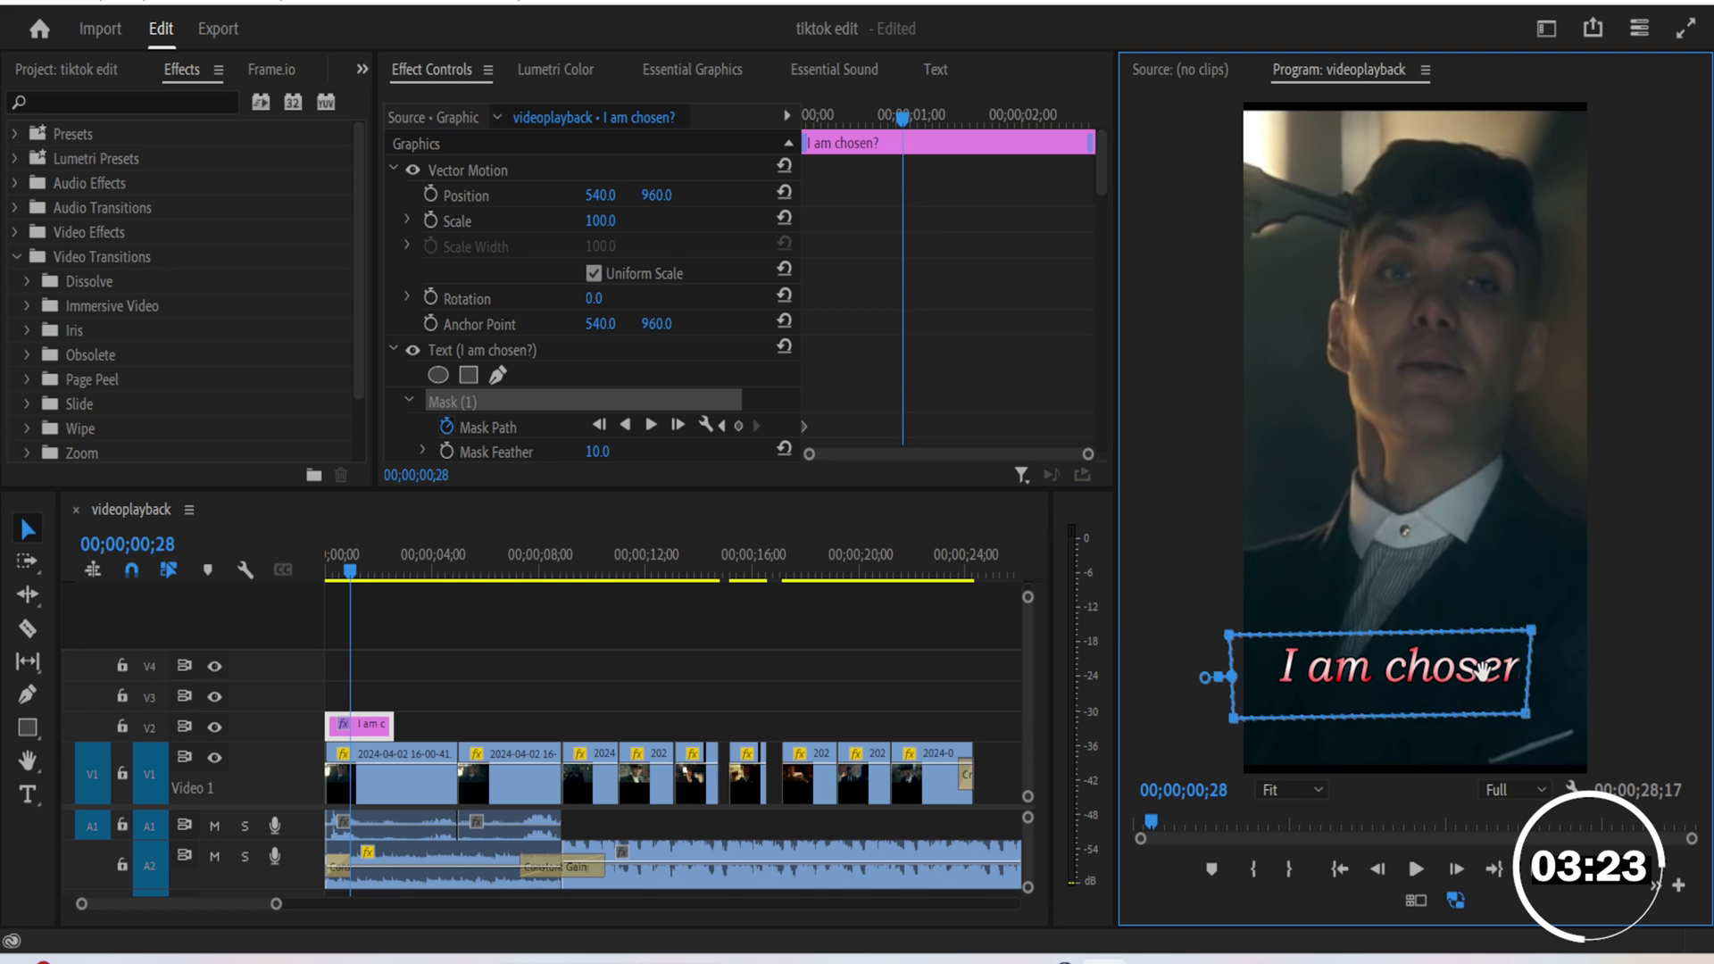
{"action": "left_click_drag", "start_coordinate": [1483, 672], "coordinate": [1518, 672]}
Step: Set the text mask's feather to 700 and add a Mask Path keyframe at 00;00;01;20
{"action": "scroll", "coordinate": [625, 402], "scroll_direction": "down", "scroll_amount": 2}
{"action": "left_click", "coordinate": [604, 400]}
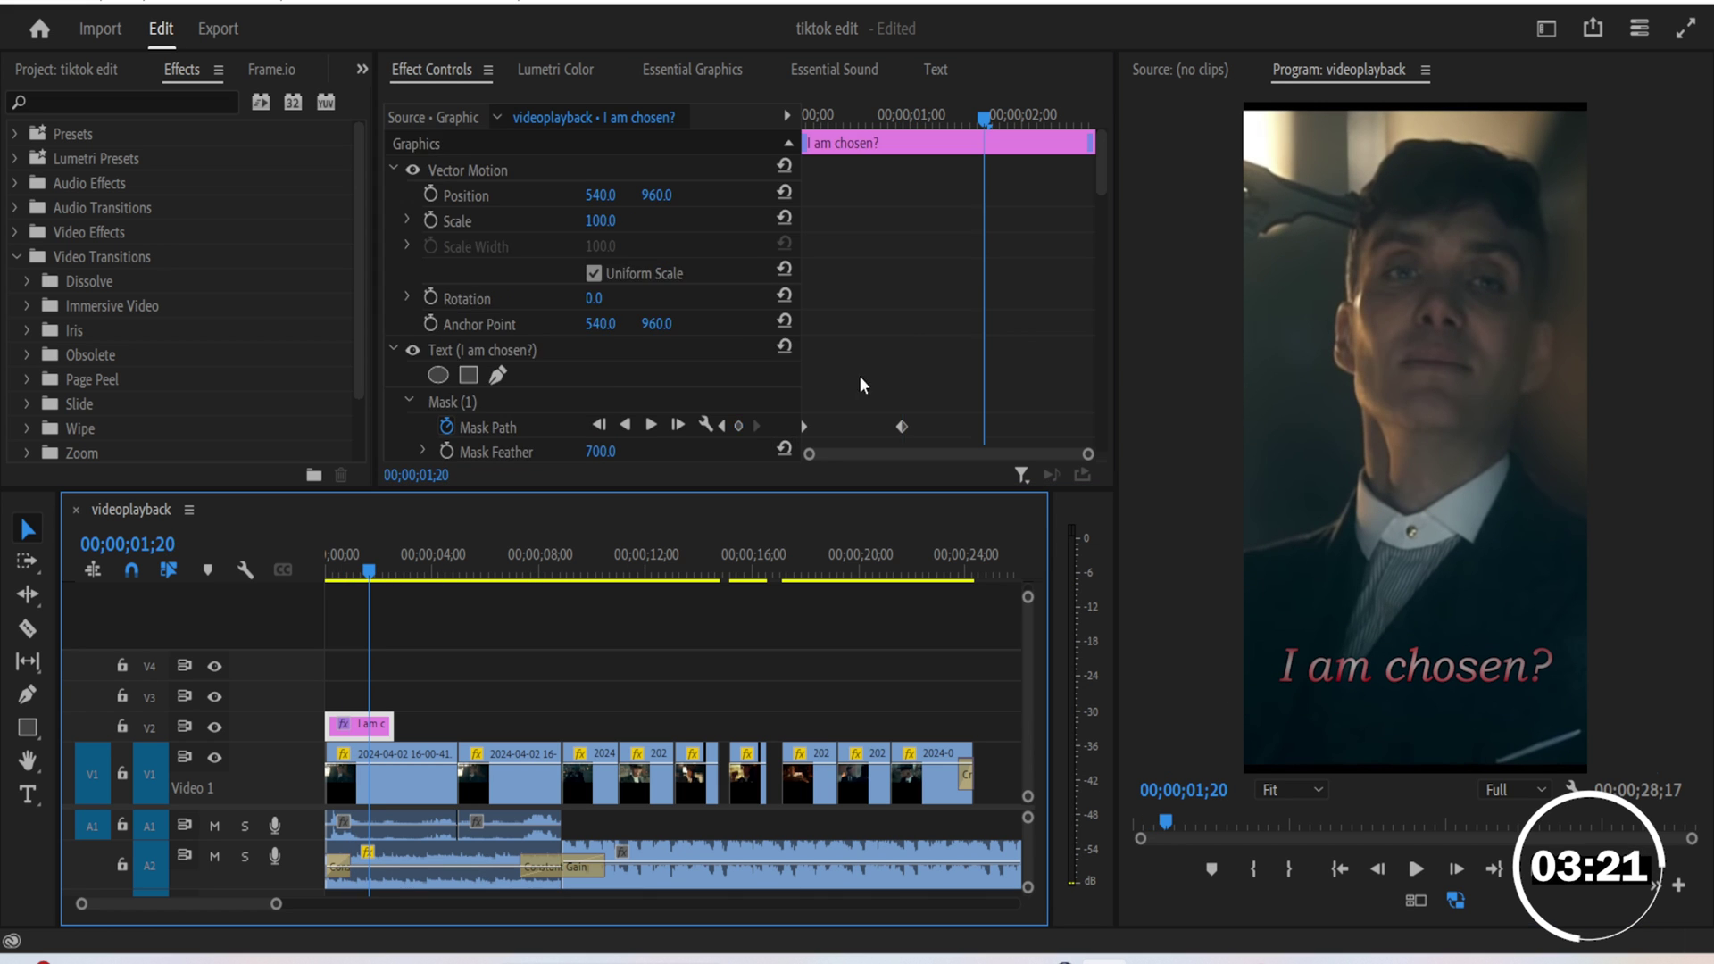
{"action": "scroll", "coordinate": [865, 375], "scroll_direction": "down", "scroll_amount": 4}
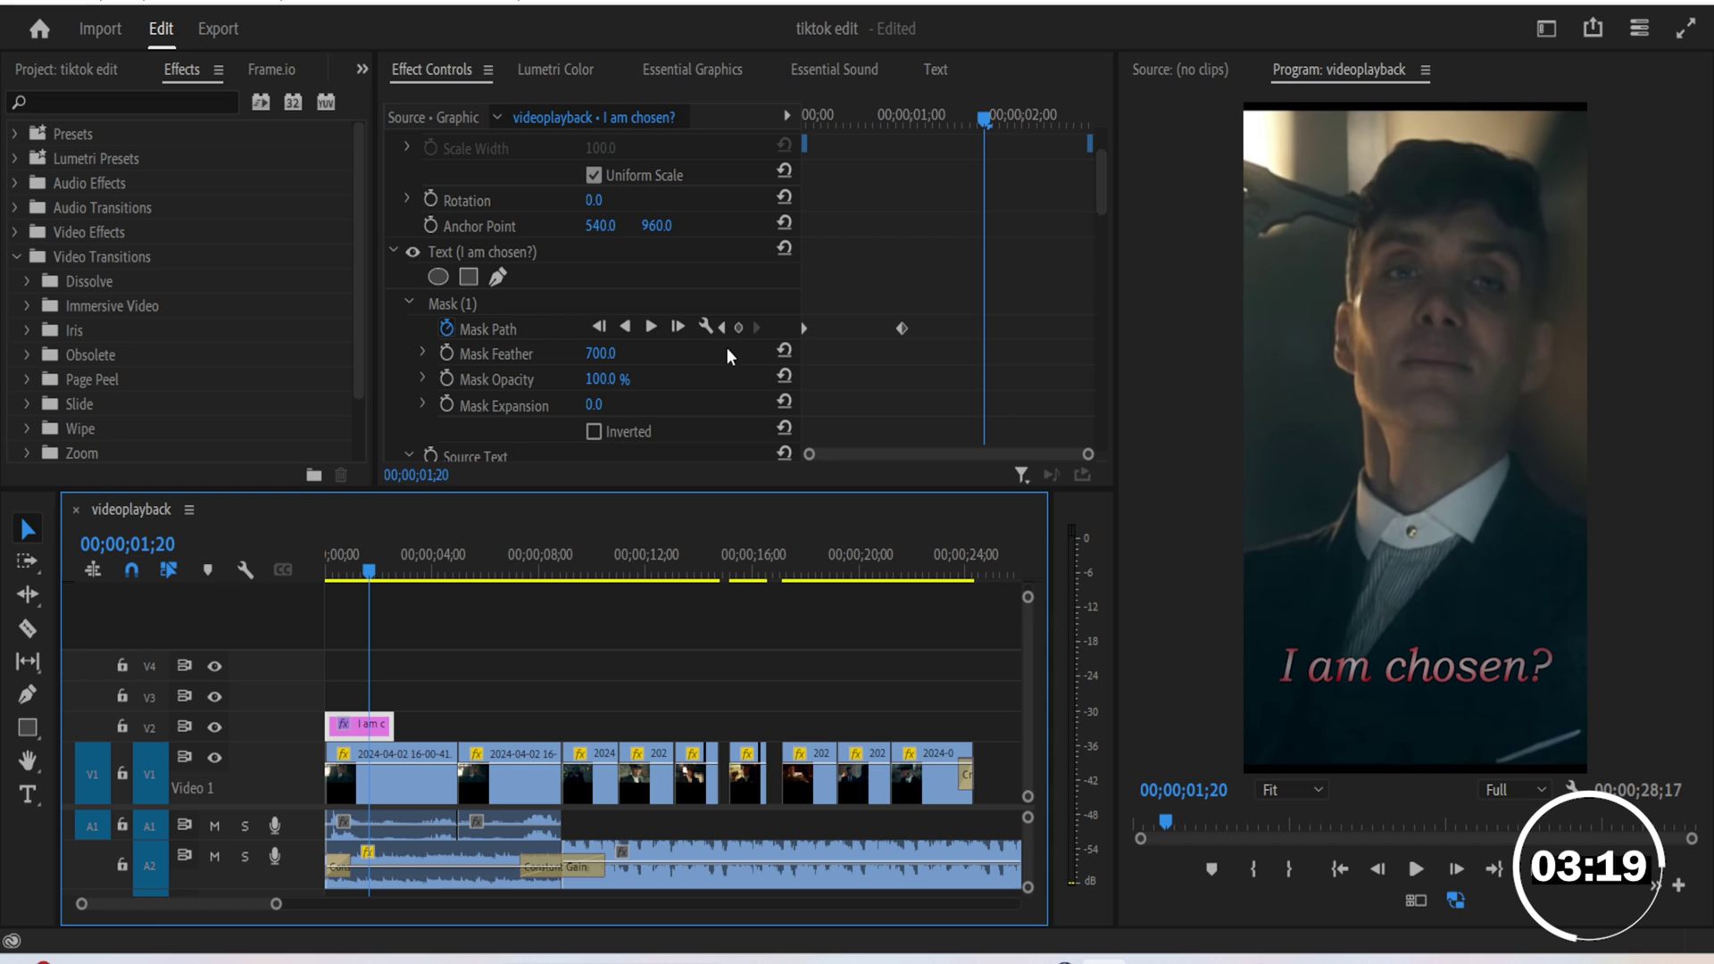
{"action": "left_click", "coordinate": [738, 328]}
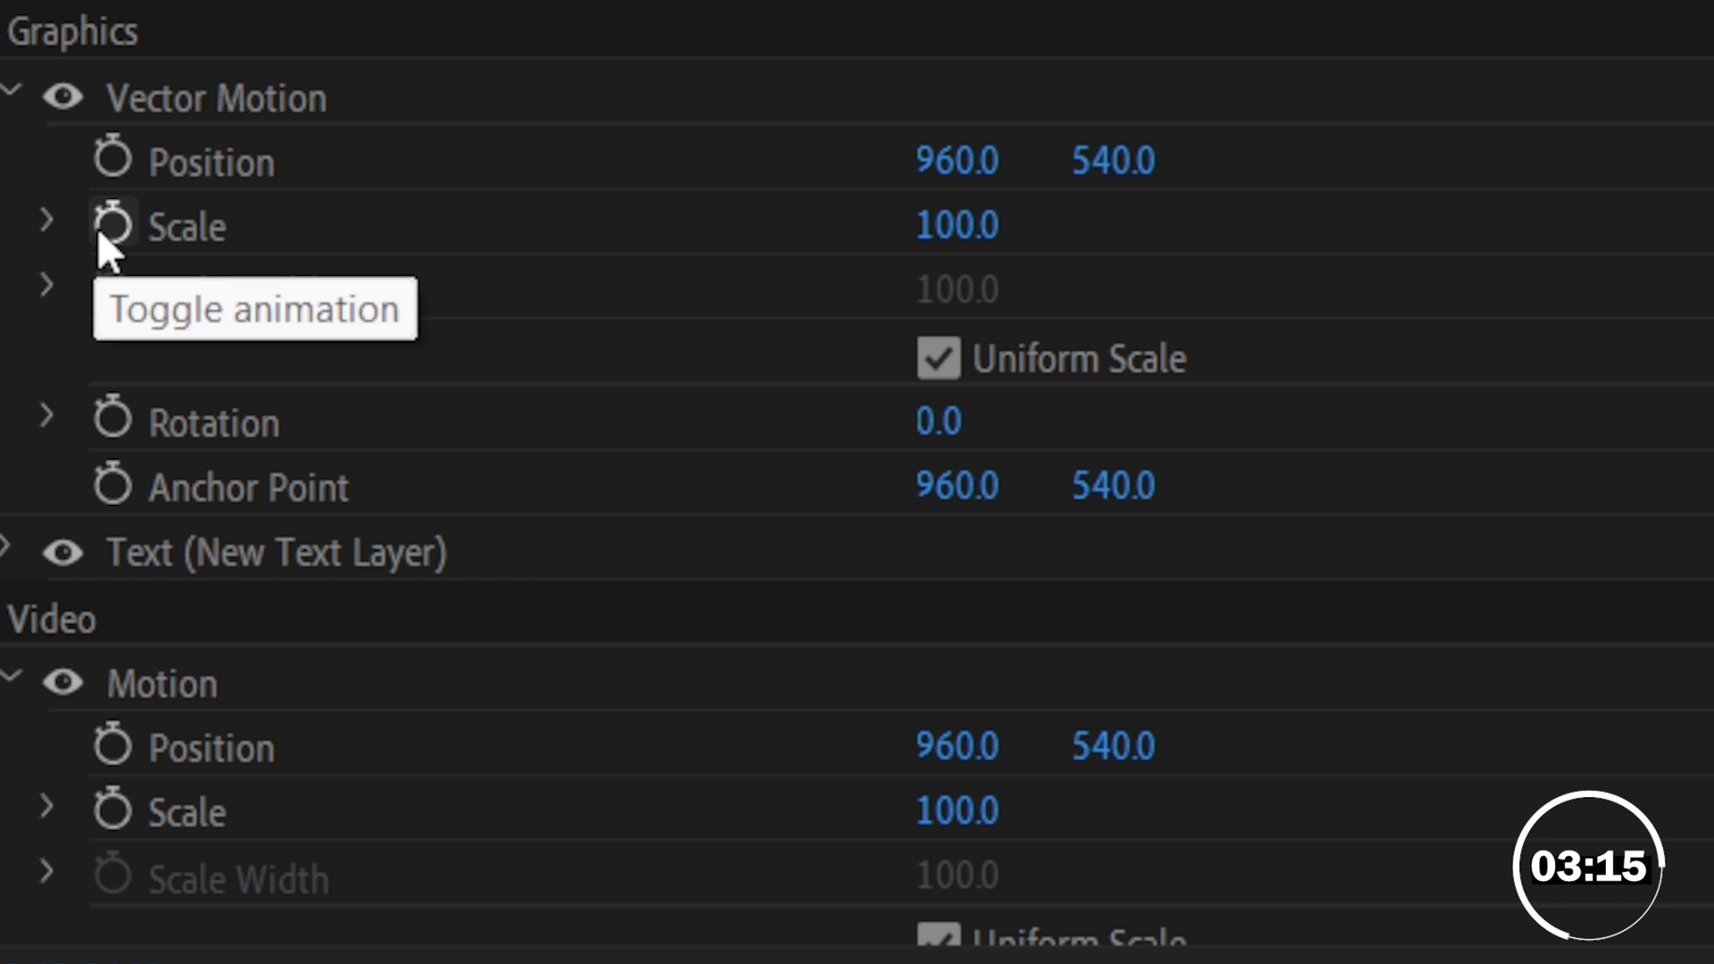
Step: Enable Scale animation under Vector Motion for the new text layer and advance one frame
{"action": "left_click", "coordinate": [109, 229]}
{"action": "key", "text": "Right"}
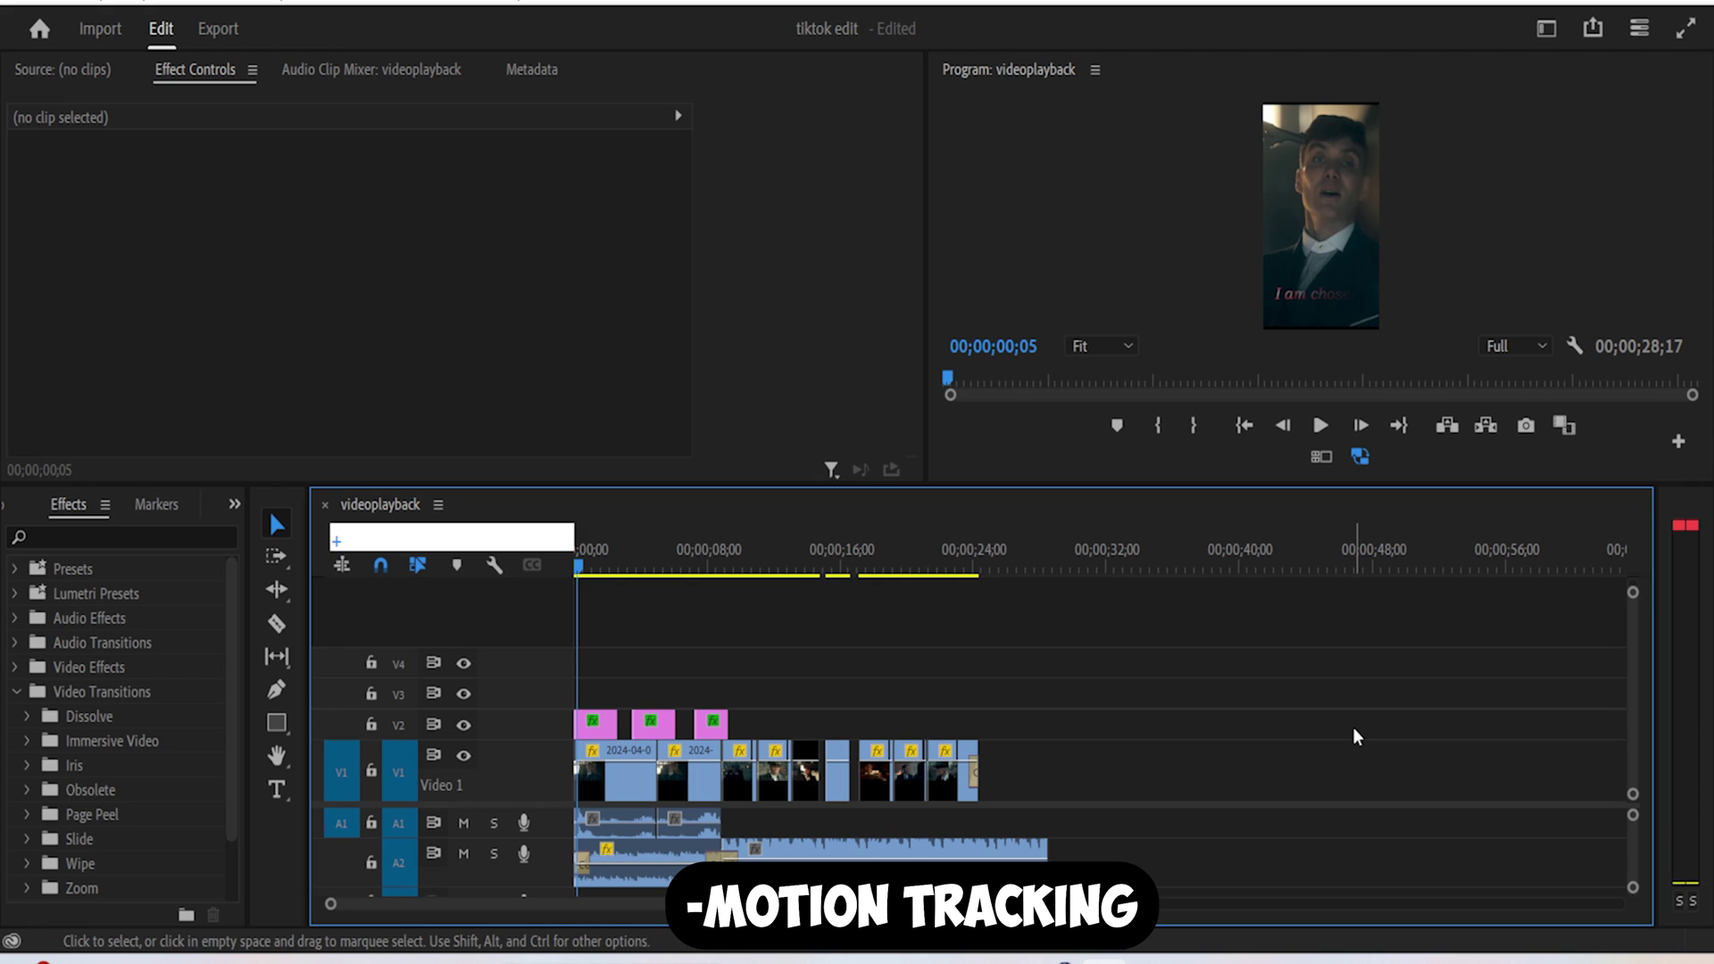
Step: Turn on safe margins and rulers in the program monitor
{"action": "left_click", "coordinate": [1575, 349]}
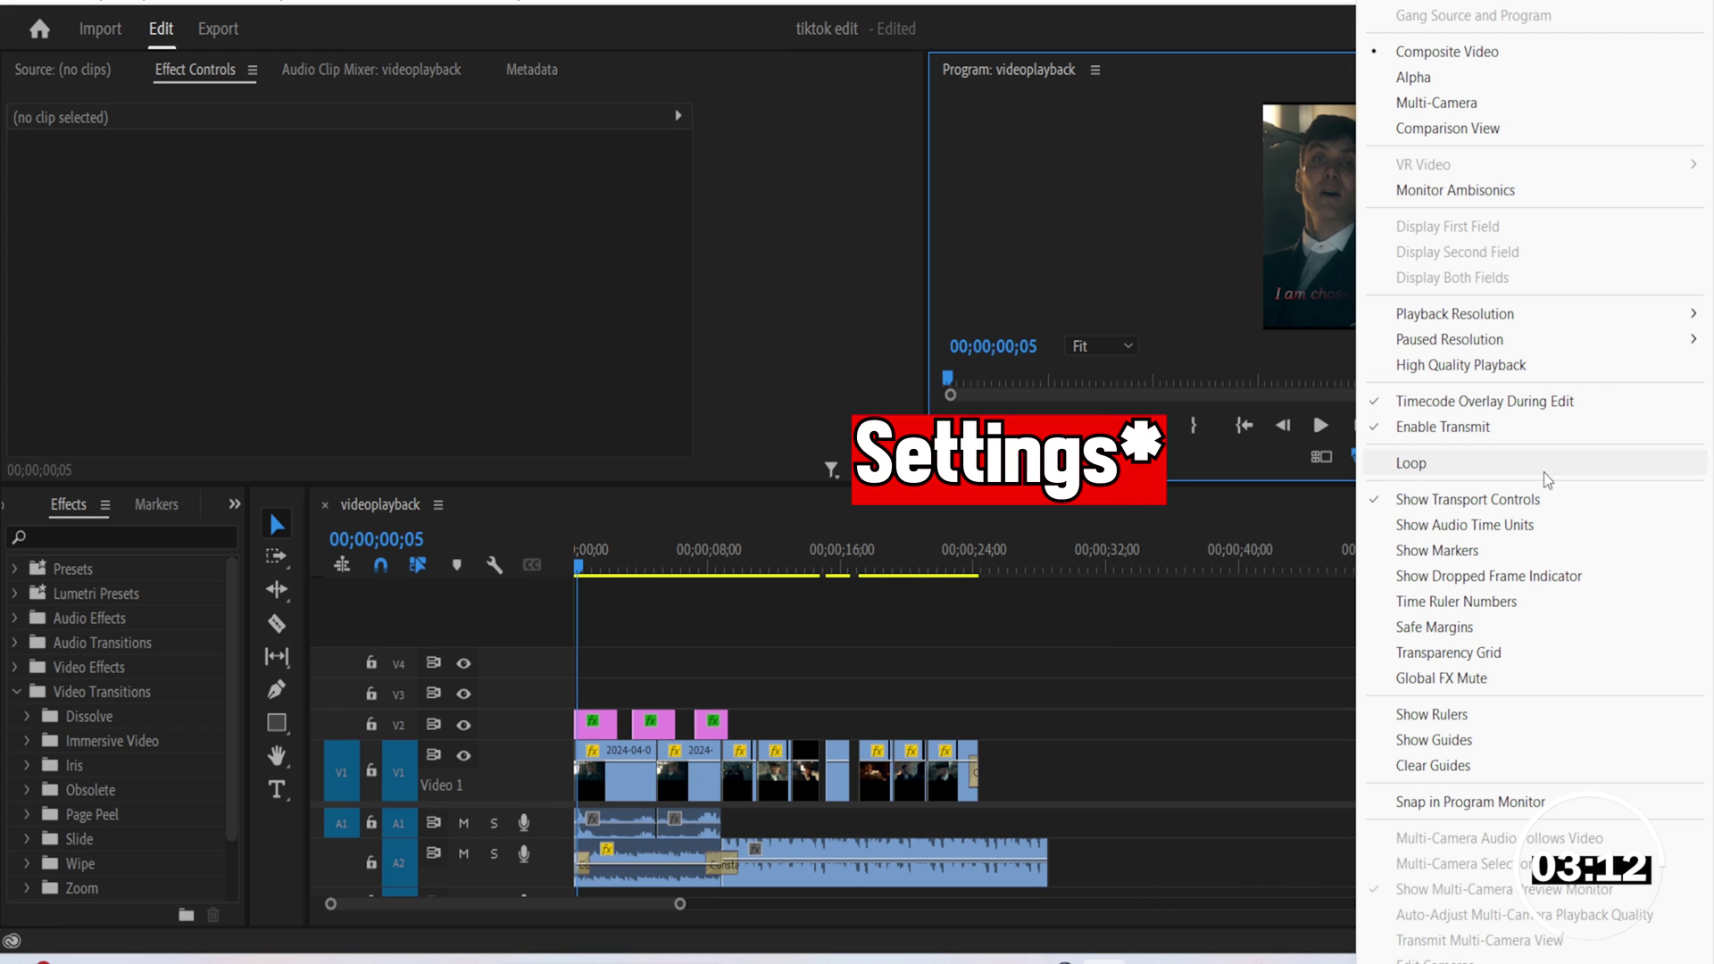
{"action": "left_click", "coordinate": [1509, 627]}
{"action": "left_click", "coordinate": [1575, 350]}
{"action": "left_click", "coordinate": [1432, 714]}
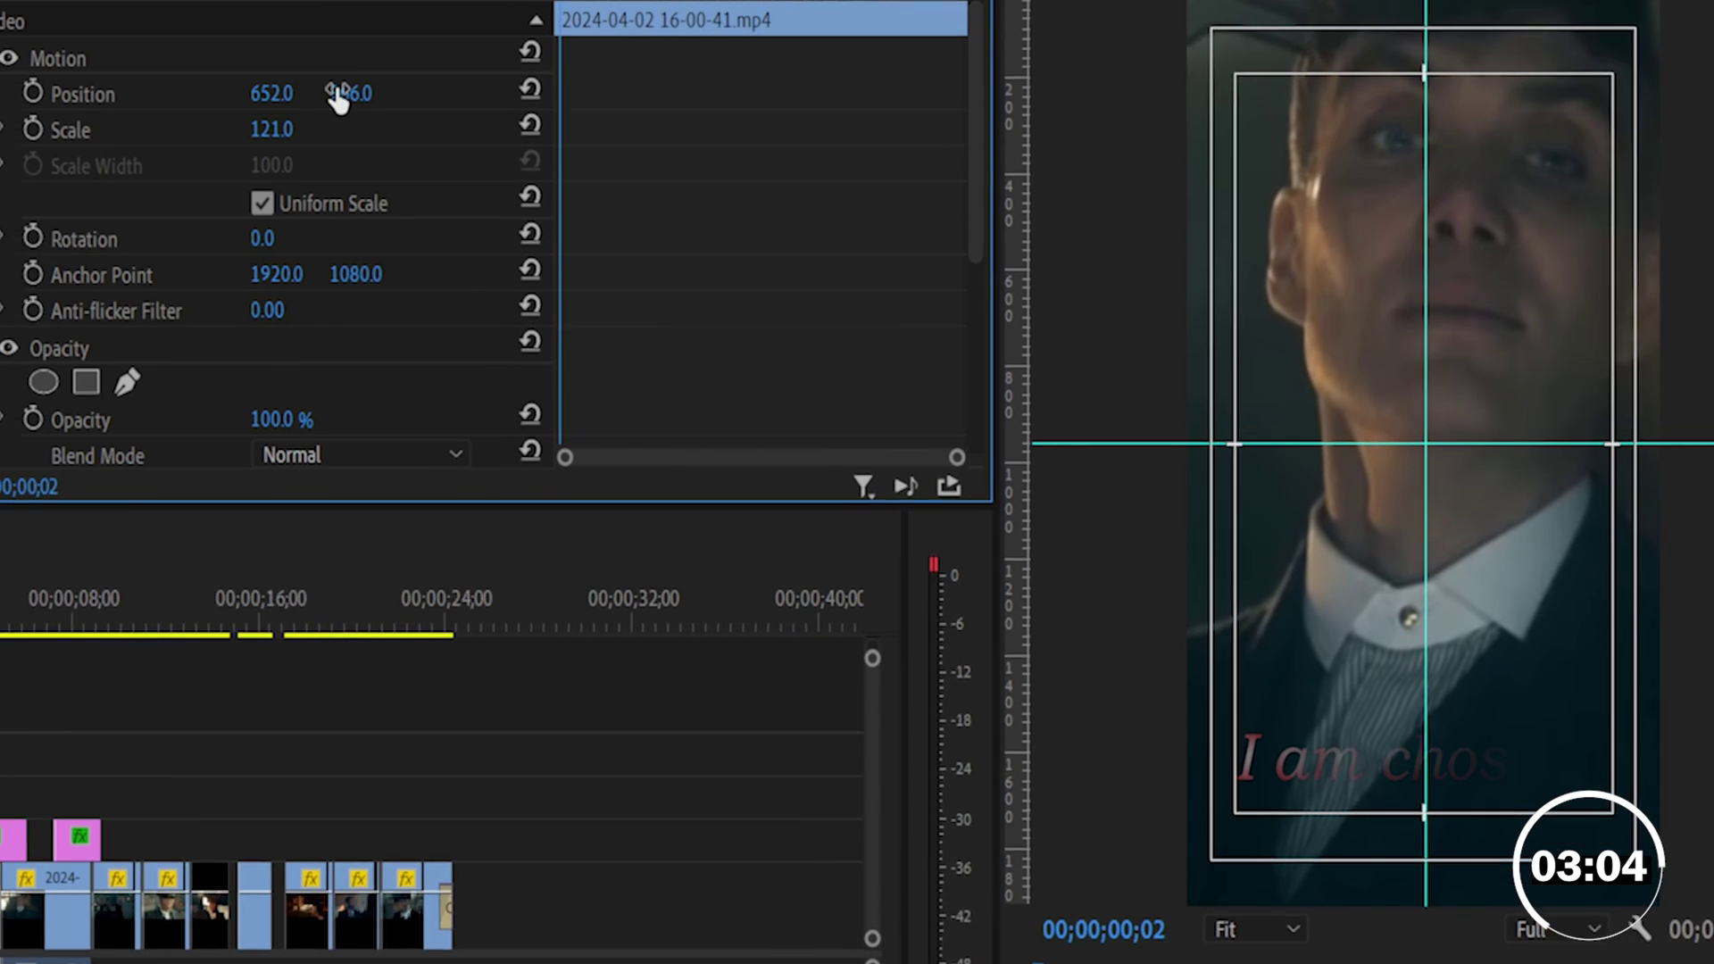
Step: Align the opening clip's face with the centre guides using position 580, 1099 and scale 110, and keyframe Position at the clip's start
{"action": "left_click_drag", "start_coordinate": [648, 195], "coordinate": [972, 196]}
{"action": "left_click_drag", "start_coordinate": [300, 75], "coordinate": [171, 75]}
{"action": "left_click_drag", "start_coordinate": [603, 176], "coordinate": [509, 176]}
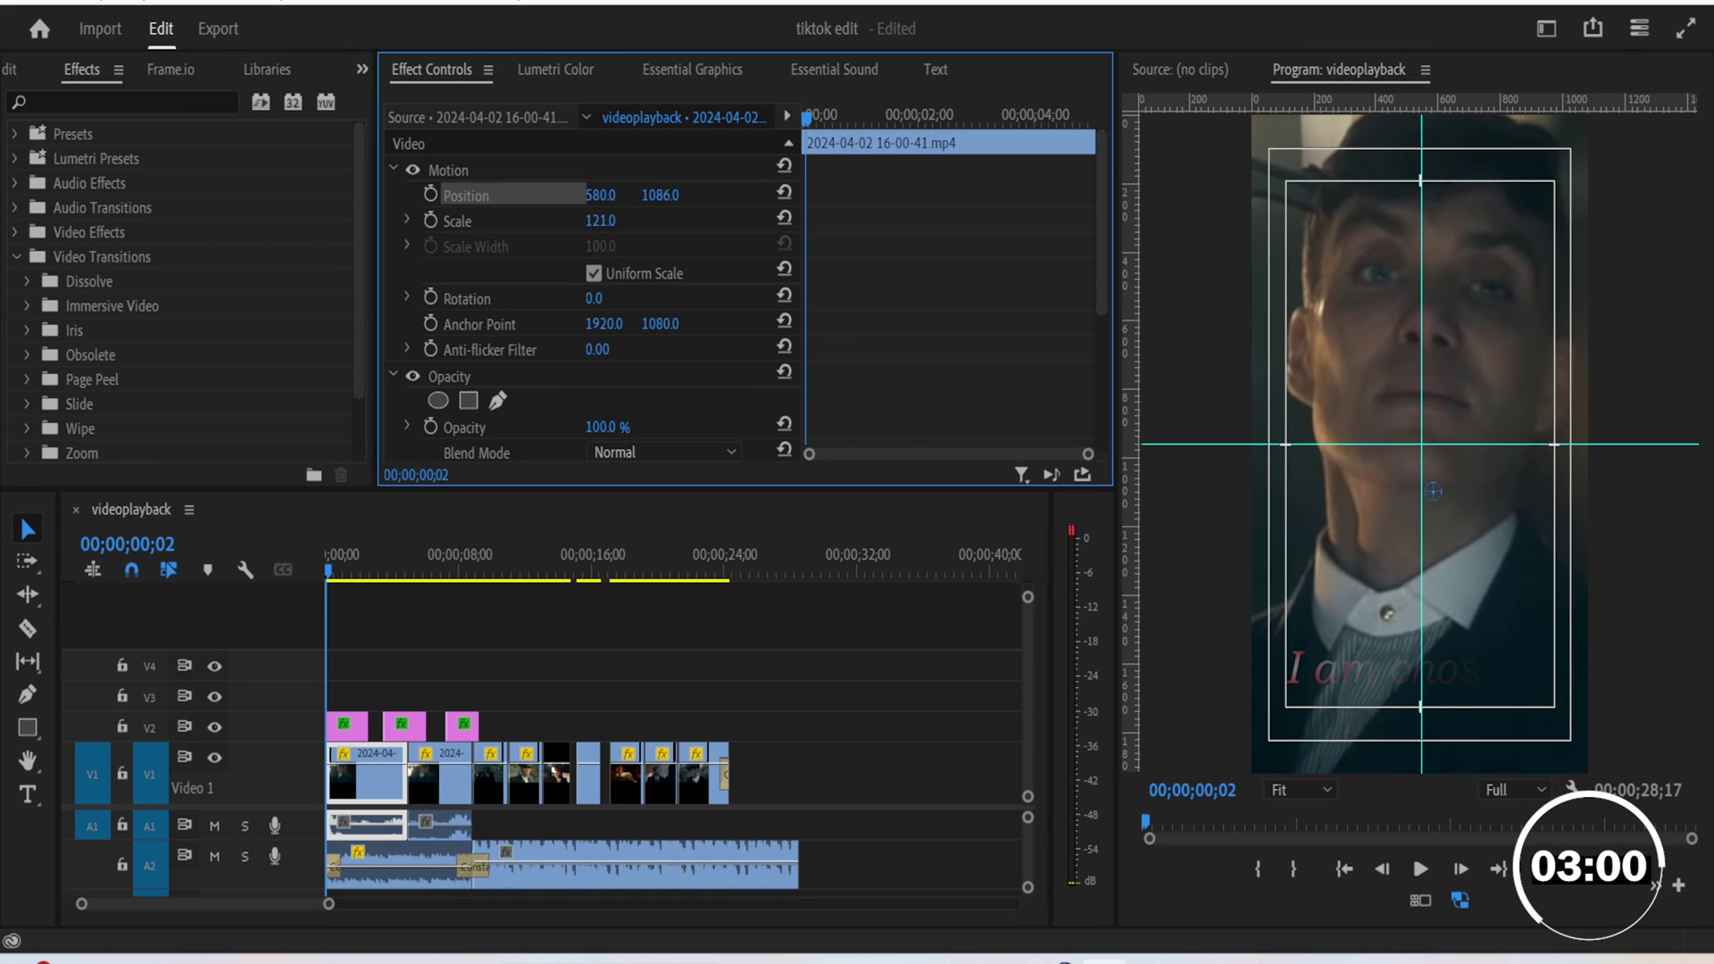
{"action": "left_click_drag", "start_coordinate": [660, 195], "coordinate": [657, 195]}
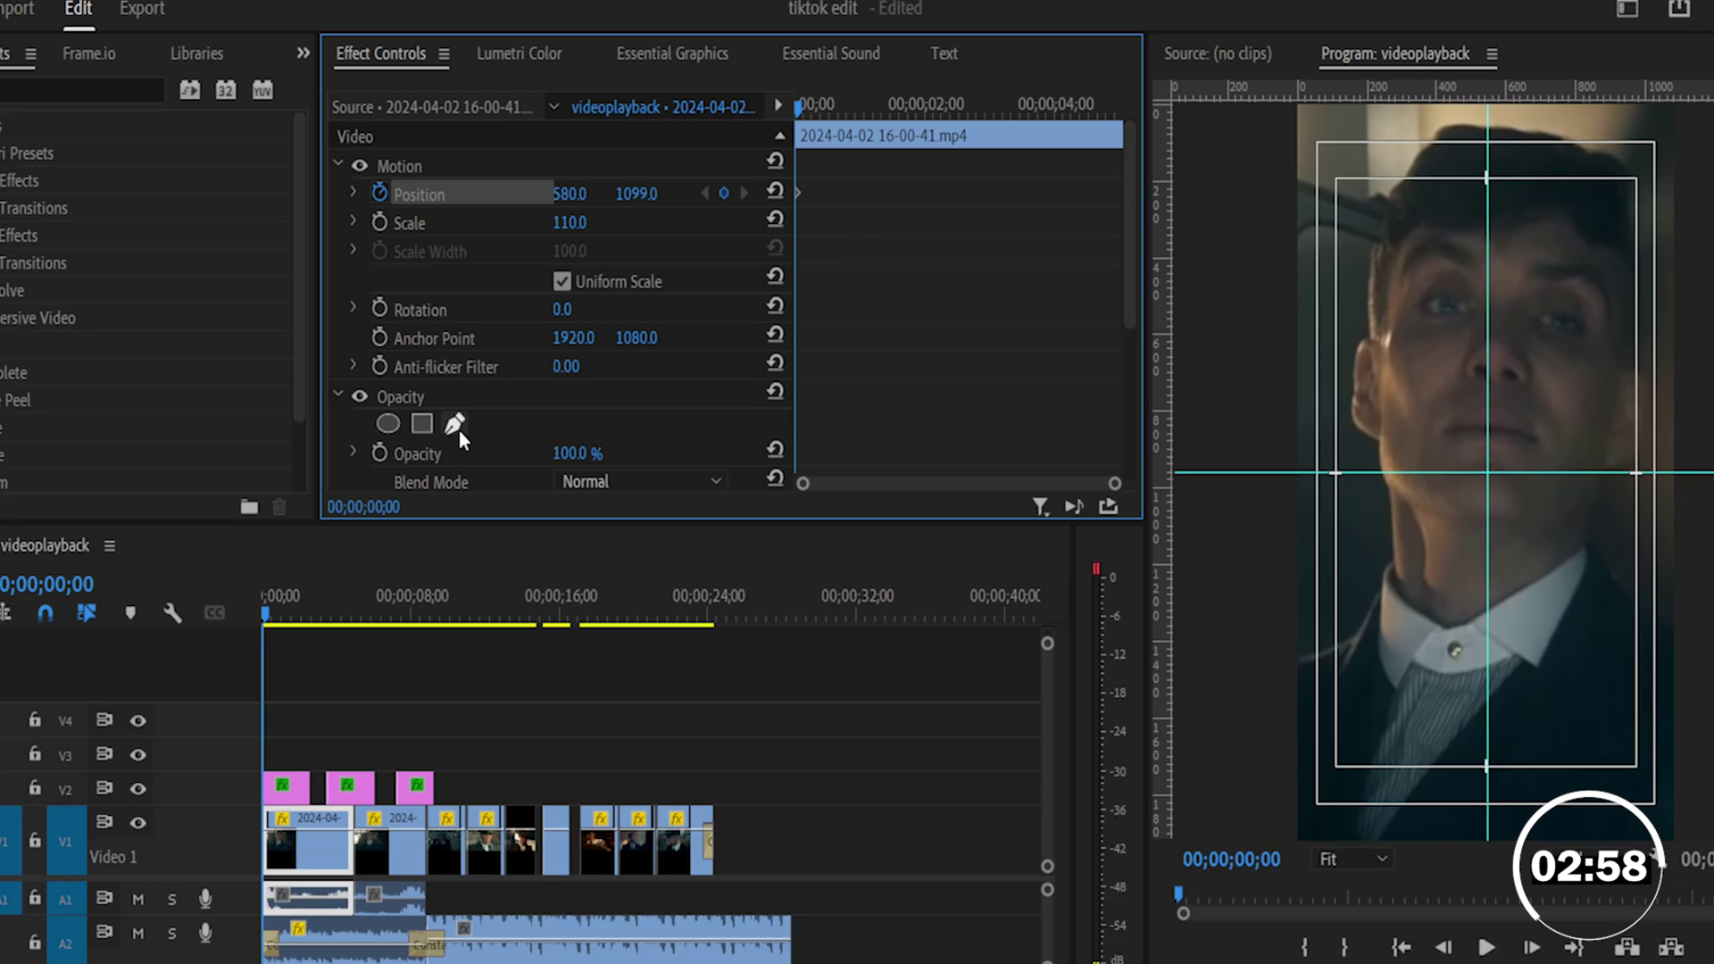
{"action": "key", "text": "space"}
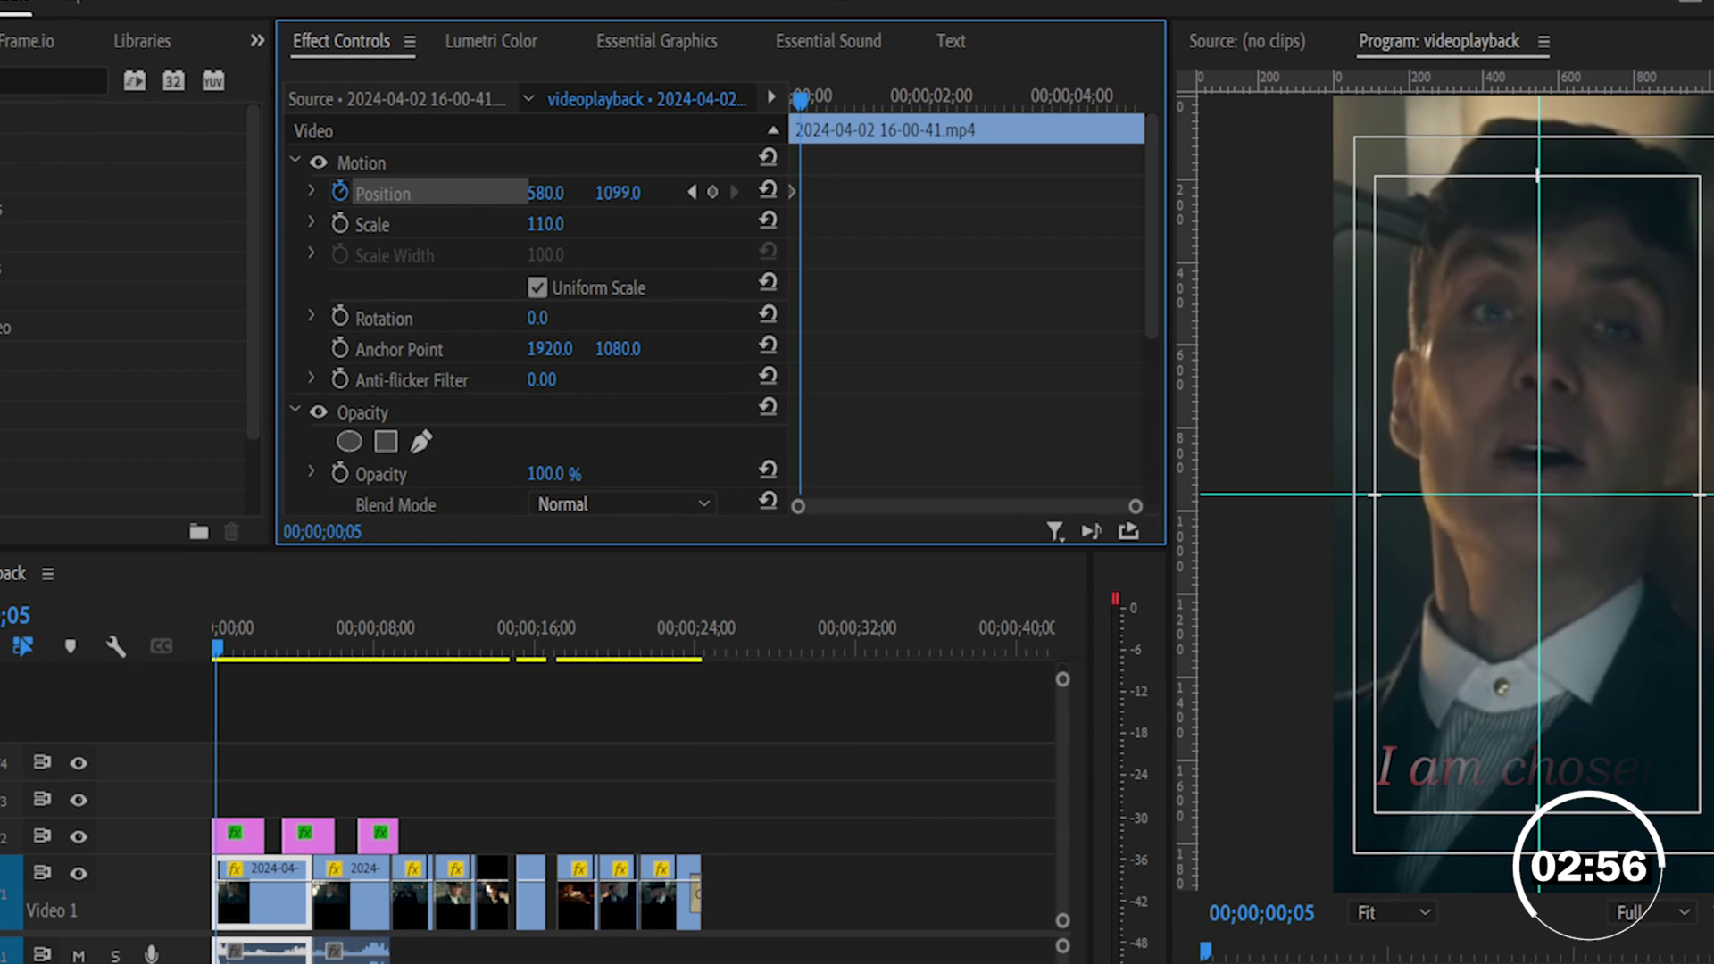
Step: Step through the opening clip and keyframe its vertical position so the face stays on the centre guides
{"action": "mouse_move", "coordinate": [625, 192]}
{"action": "left_mouse_down"}
{"action": "mouse_move", "coordinate": [571, 193]}
{"action": "mouse_move", "coordinate": [641, 193]}
{"action": "left_mouse_up"}
{"action": "key", "text": "space"}
{"action": "key", "text": "Left"}
{"action": "key", "text": "Left"}
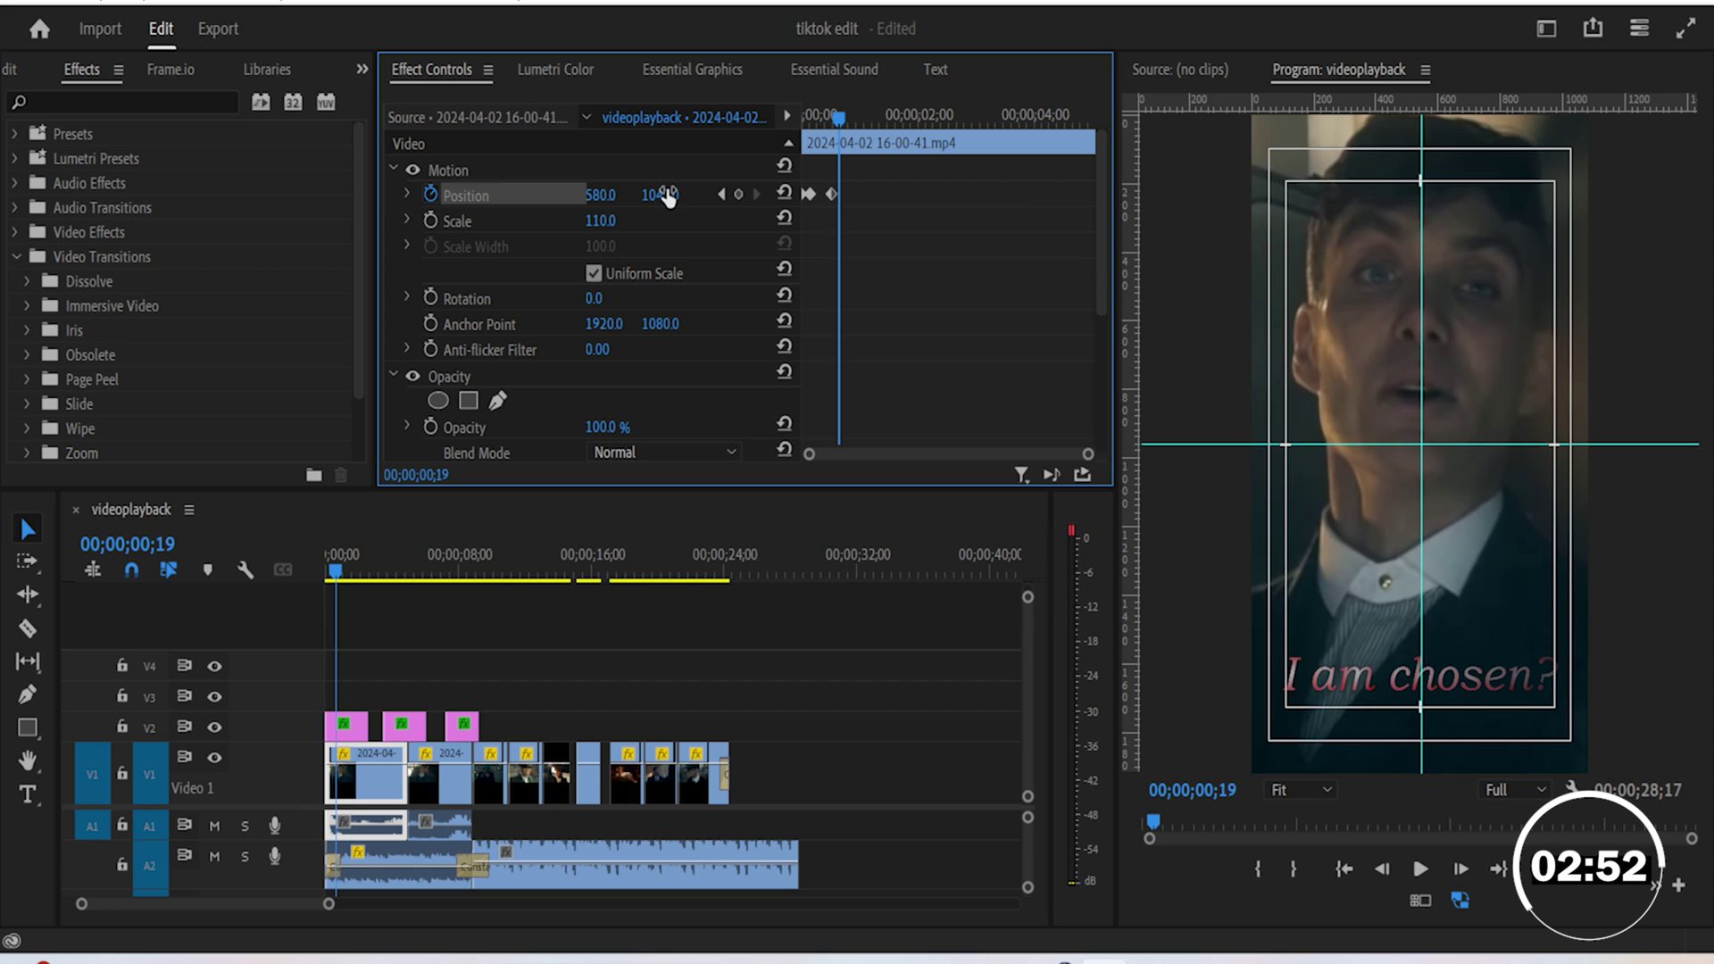
Step: Select all of the opening clip's Position keyframes and open their keyframe options
{"action": "left_click_drag", "start_coordinate": [1098, 163], "coordinate": [778, 257]}
{"action": "right_click", "coordinate": [847, 205]}
{"action": "mouse_move", "coordinate": [1015, 432]}
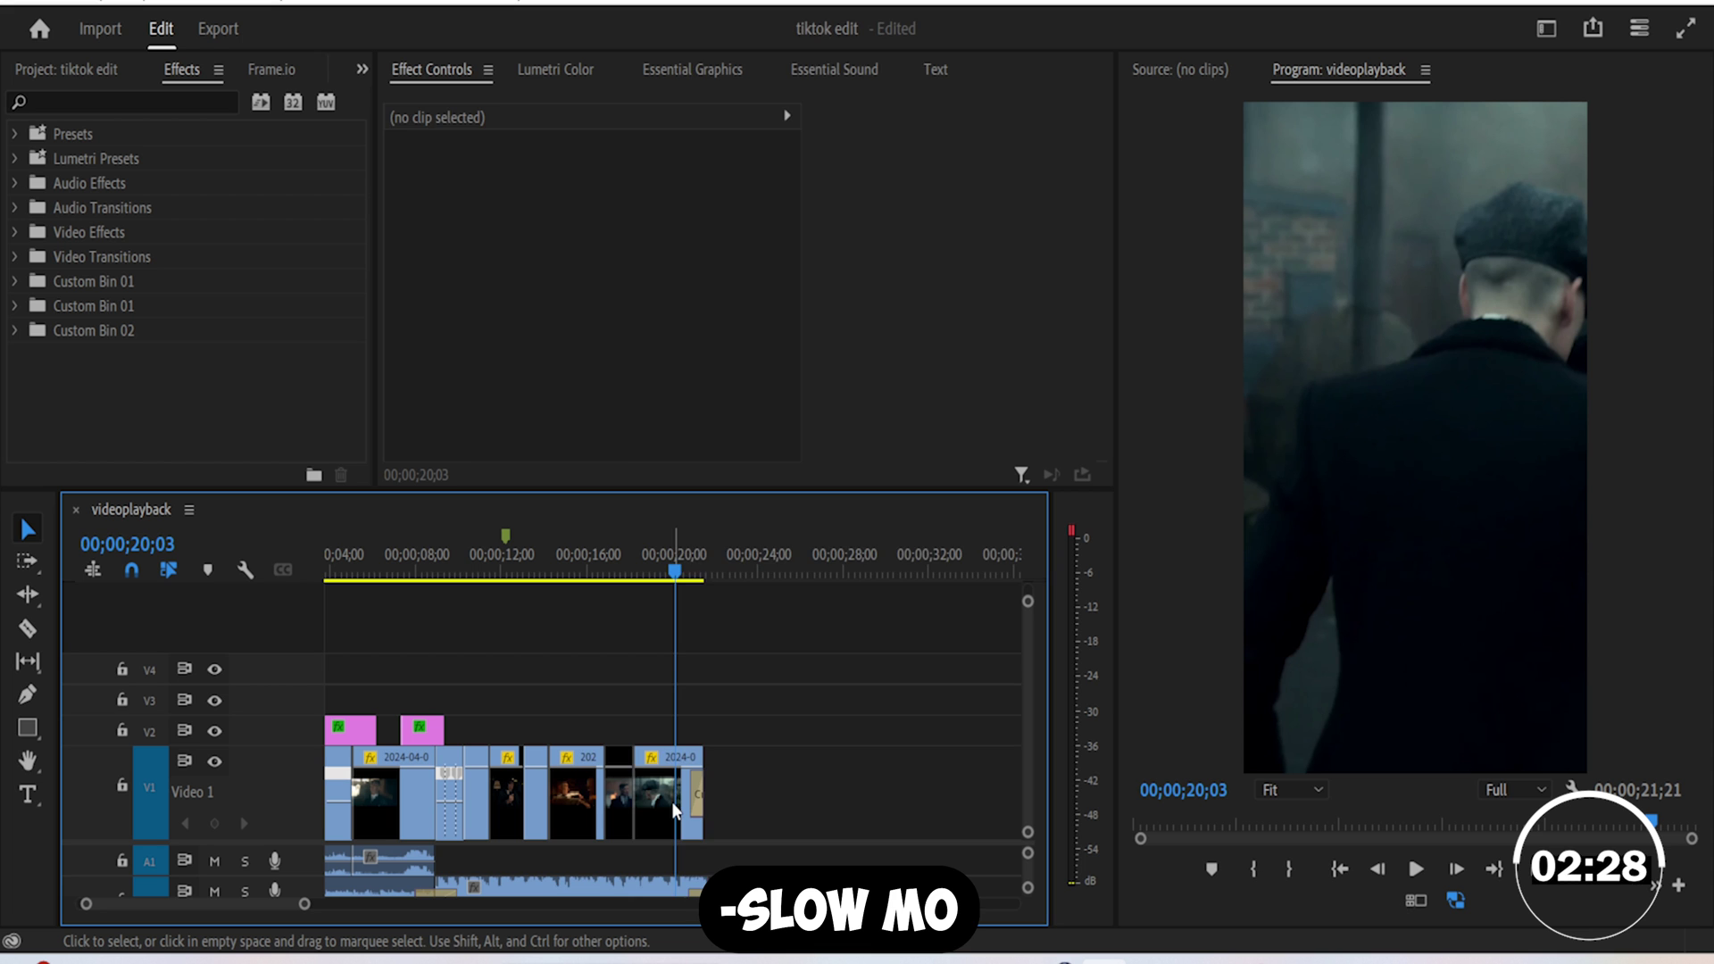
Step: Slow the last film clip on V1 to 80% speed with Optical Flow time interpolation
{"action": "right_click", "coordinate": [672, 801]}
{"action": "left_click", "coordinate": [750, 677]}
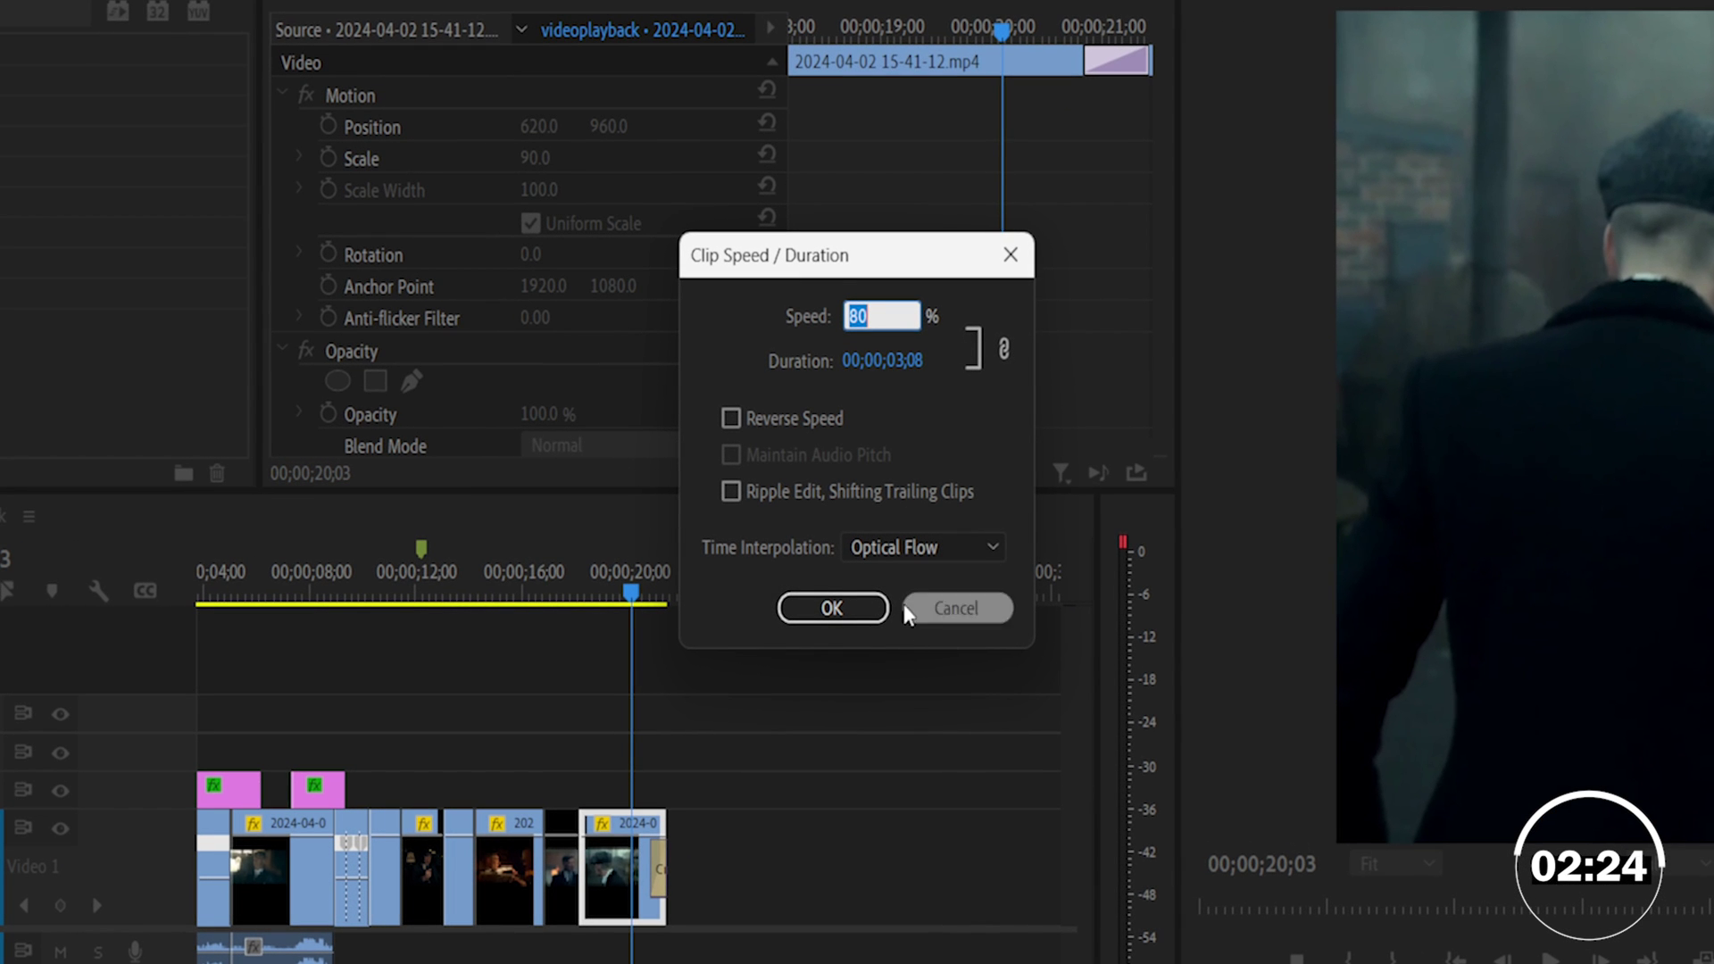
{"action": "left_click", "coordinate": [914, 549]}
{"action": "left_click", "coordinate": [834, 608]}
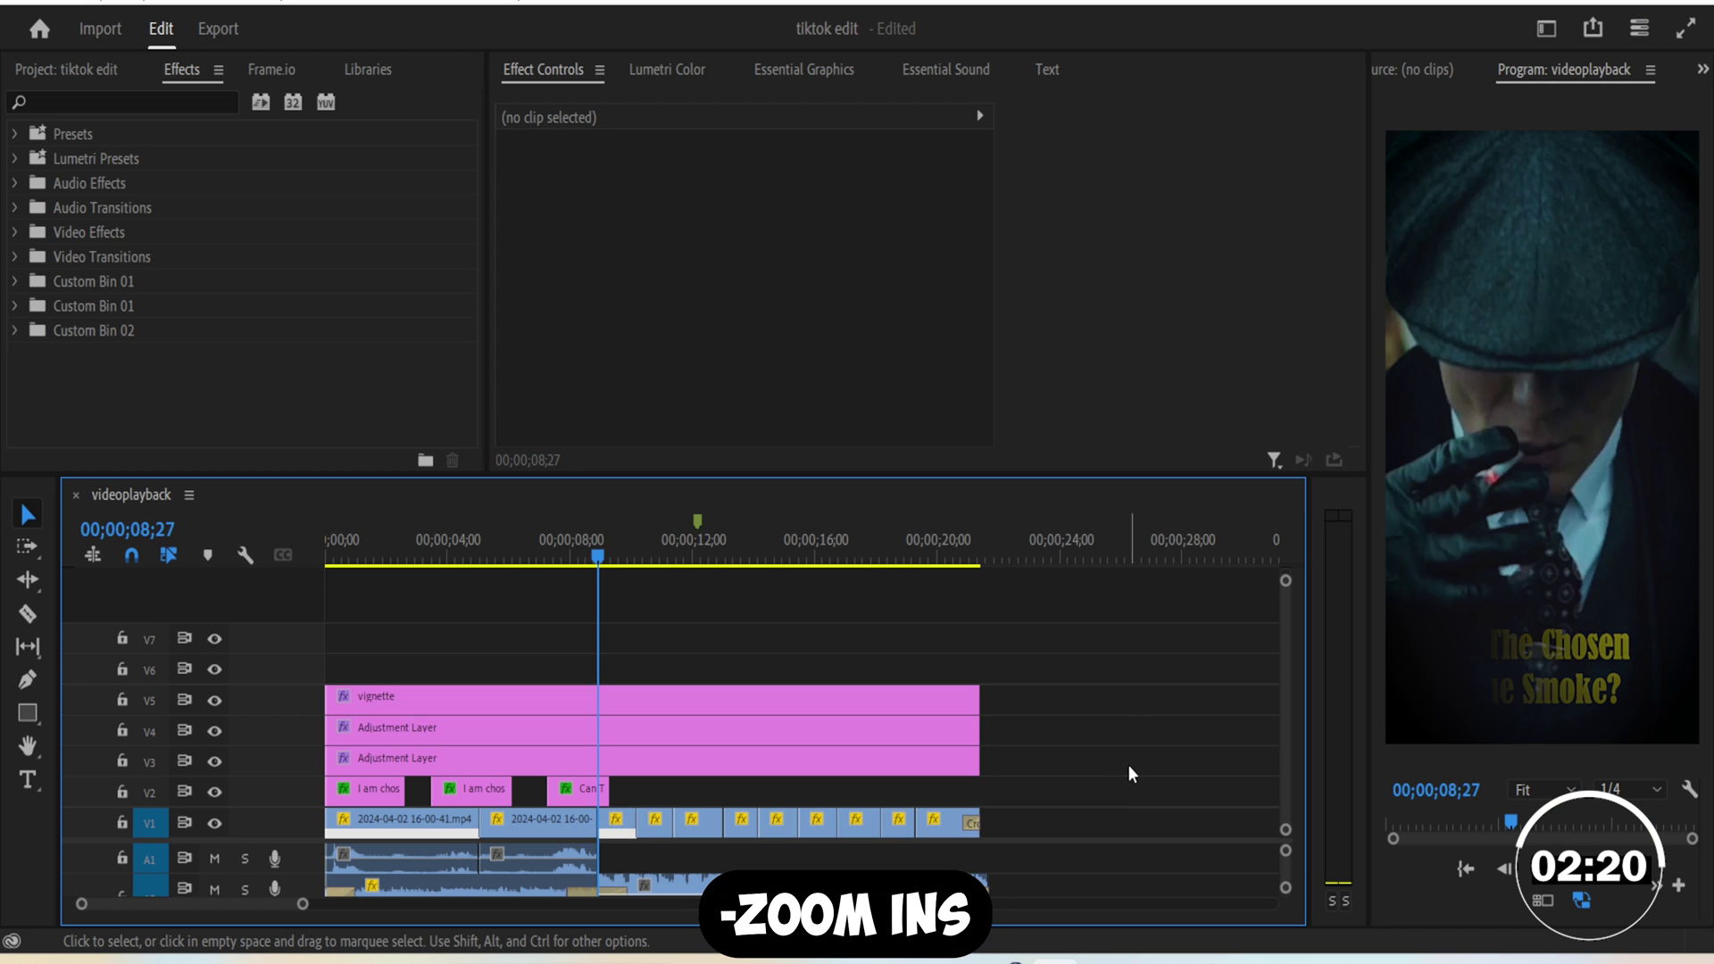
Step: Animate the zoom on the clip starting at 00;00;08;27 with an opening Scale keyframe of 106, and change that keyframe's interpolation
{"action": "left_click", "coordinate": [616, 821]}
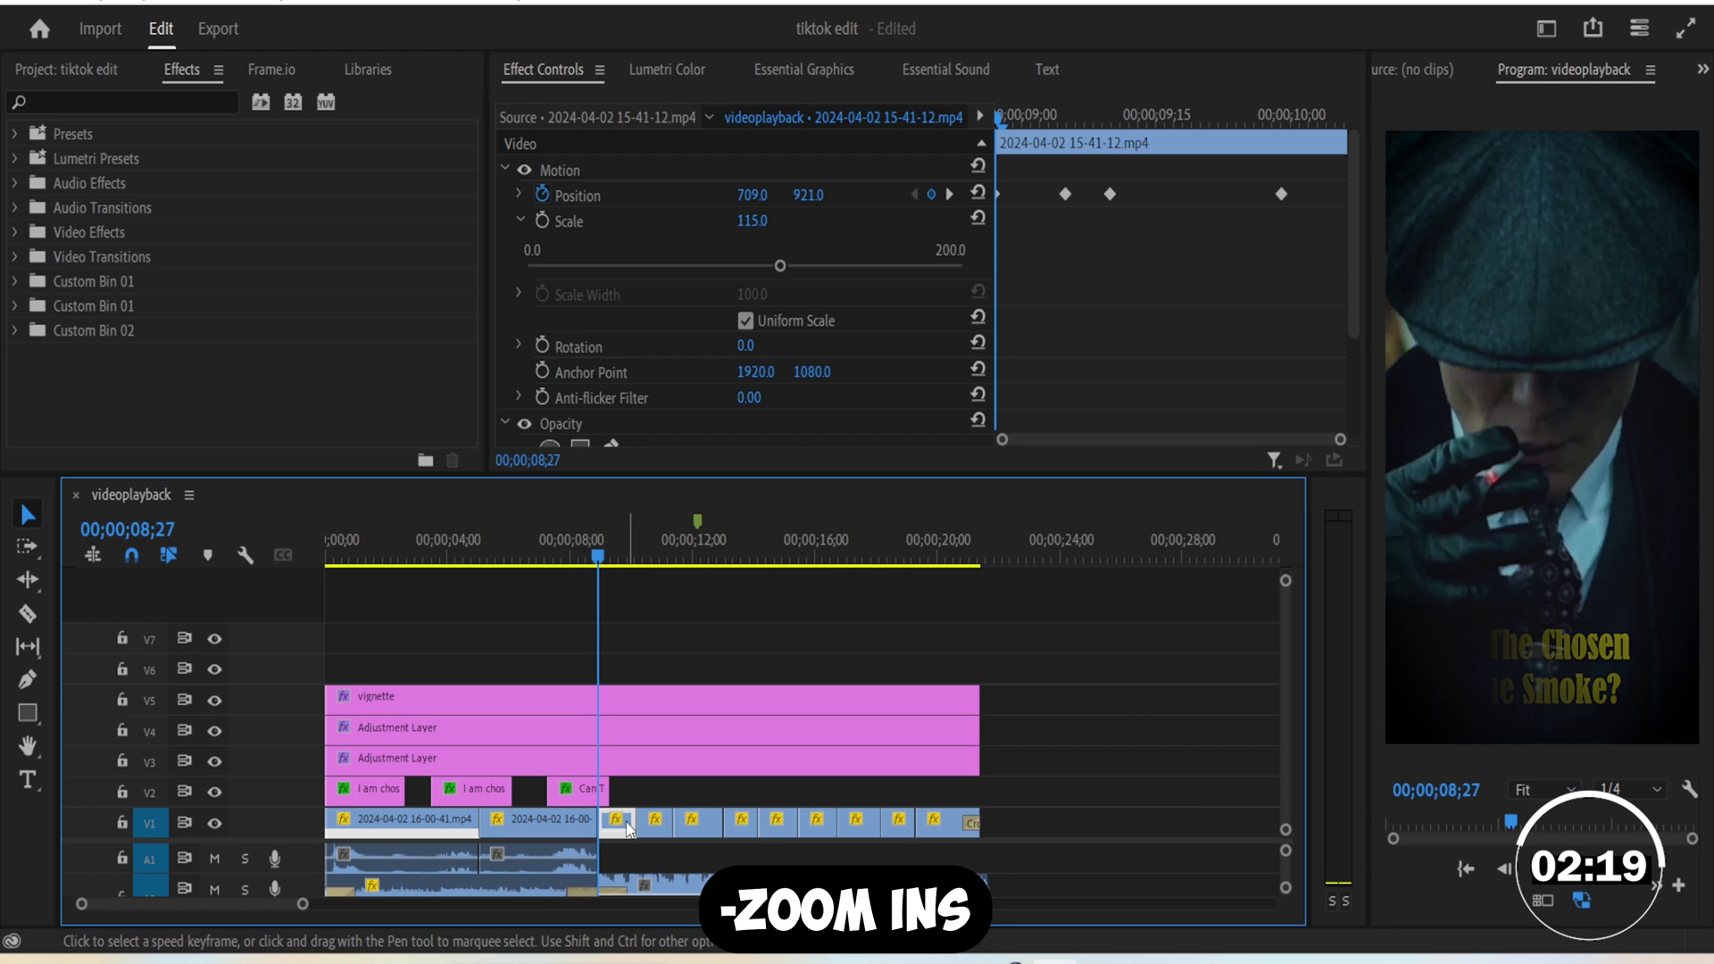
{"action": "left_click", "coordinate": [542, 221]}
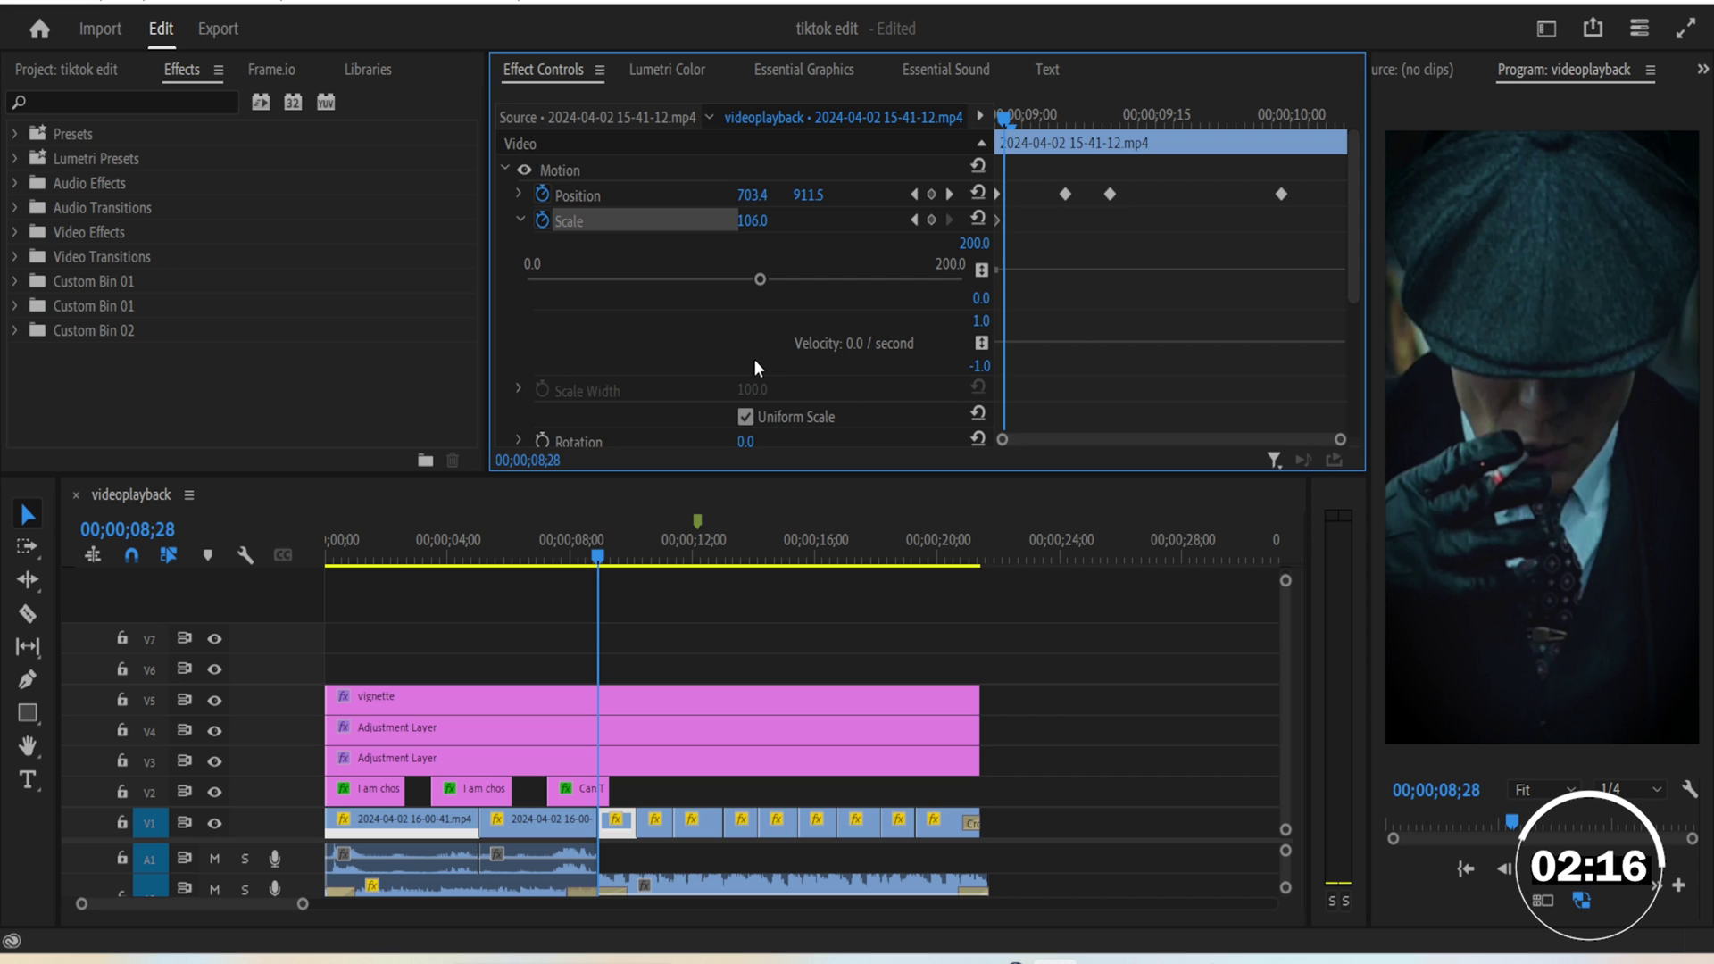
{"action": "key", "text": "space"}
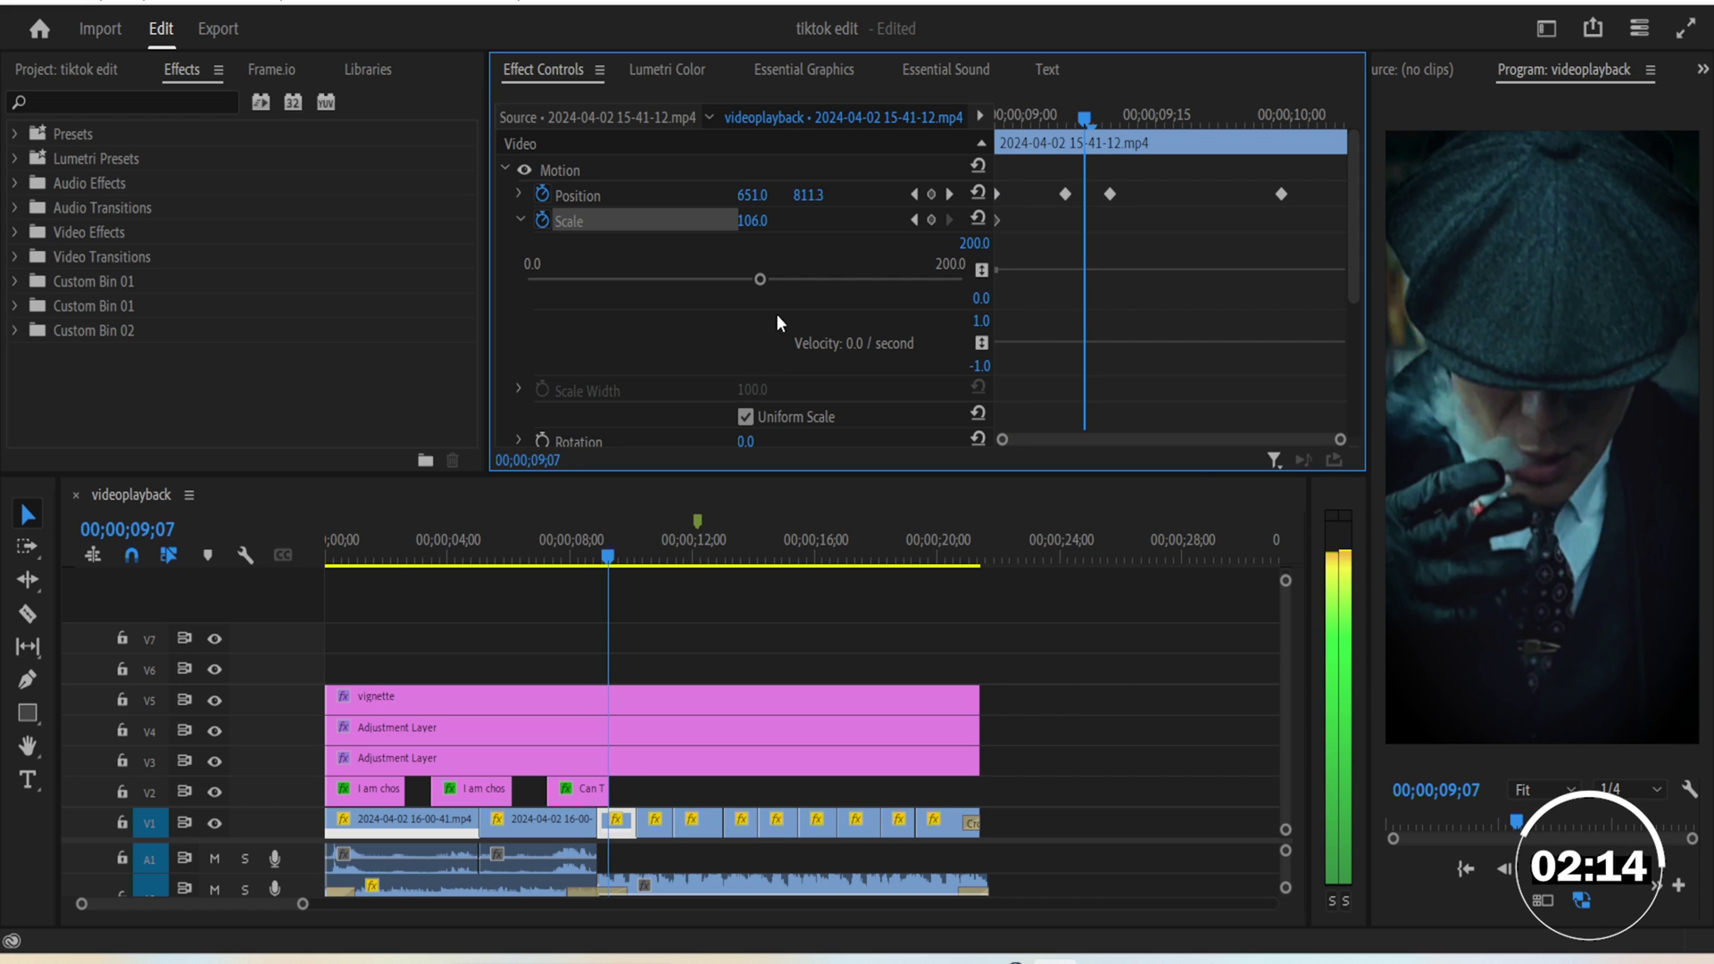
{"action": "right_click", "coordinate": [998, 220]}
{"action": "left_click", "coordinate": [1058, 559]}
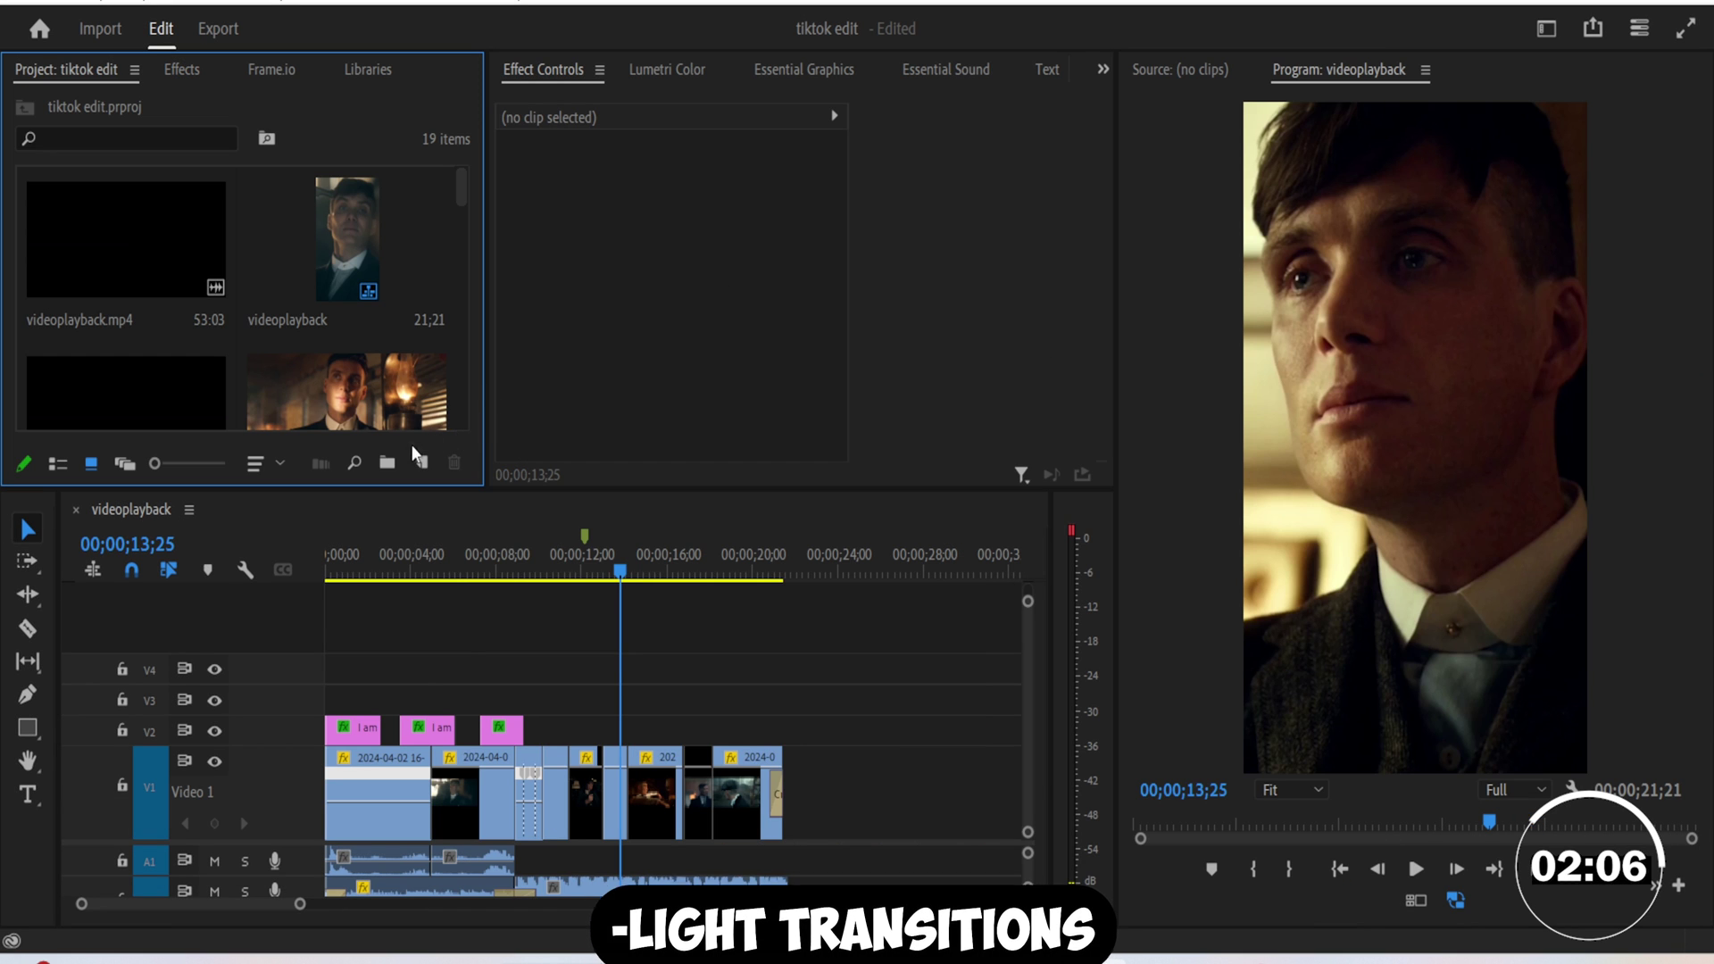
Step: Create a 1080 x 1920 adjustment layer and place it on V3 over the clips from about 00;00;09;00 to the end
{"action": "left_click", "coordinate": [421, 462]}
{"action": "left_click", "coordinate": [474, 576]}
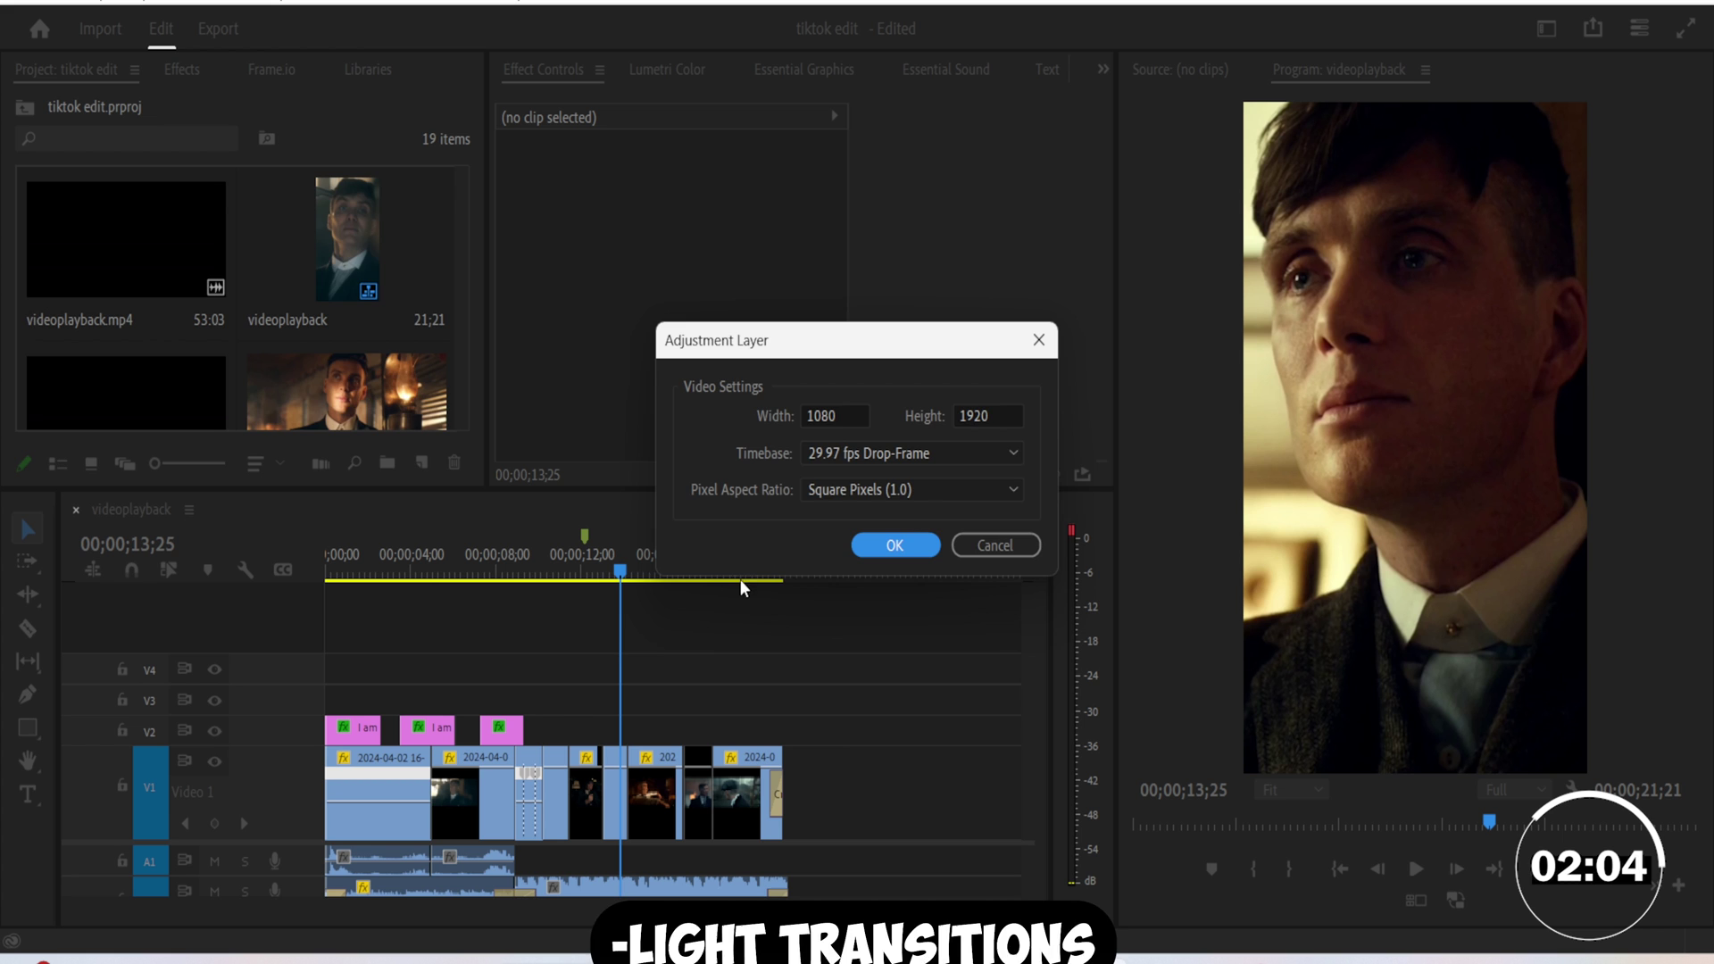
{"action": "left_click", "coordinate": [902, 542]}
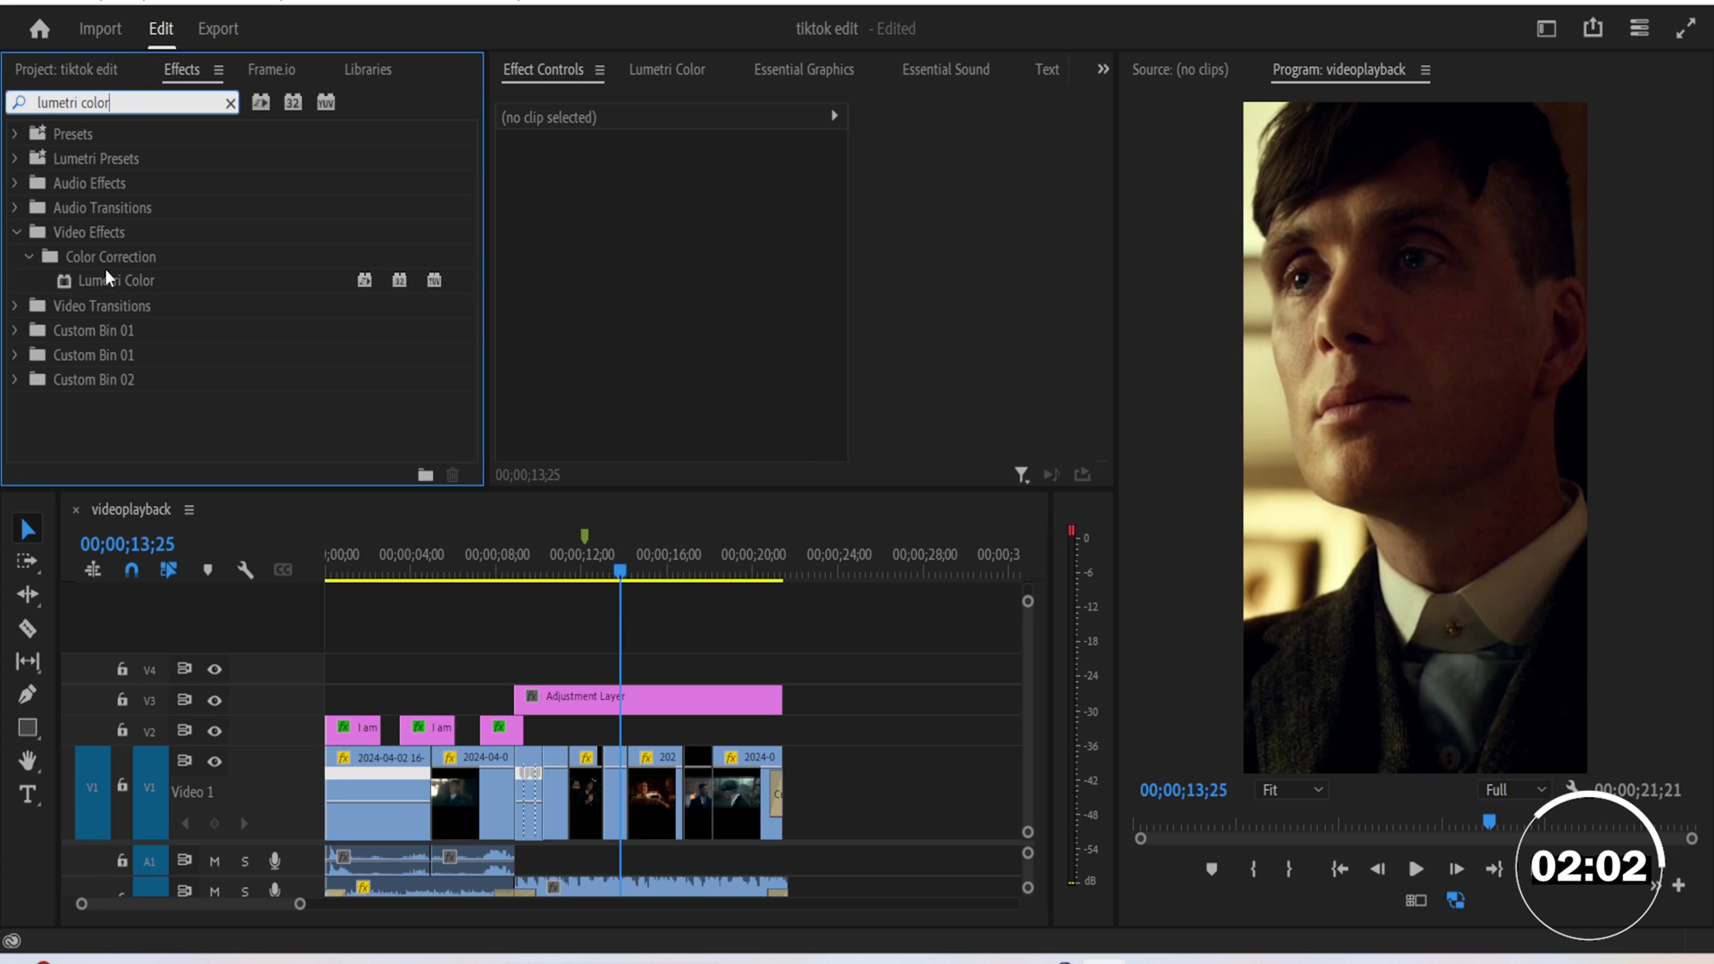
Step: Apply the Lumetri Color effect to the adjustment layer on V3
{"action": "left_click_drag", "start_coordinate": [105, 276], "coordinate": [419, 436]}
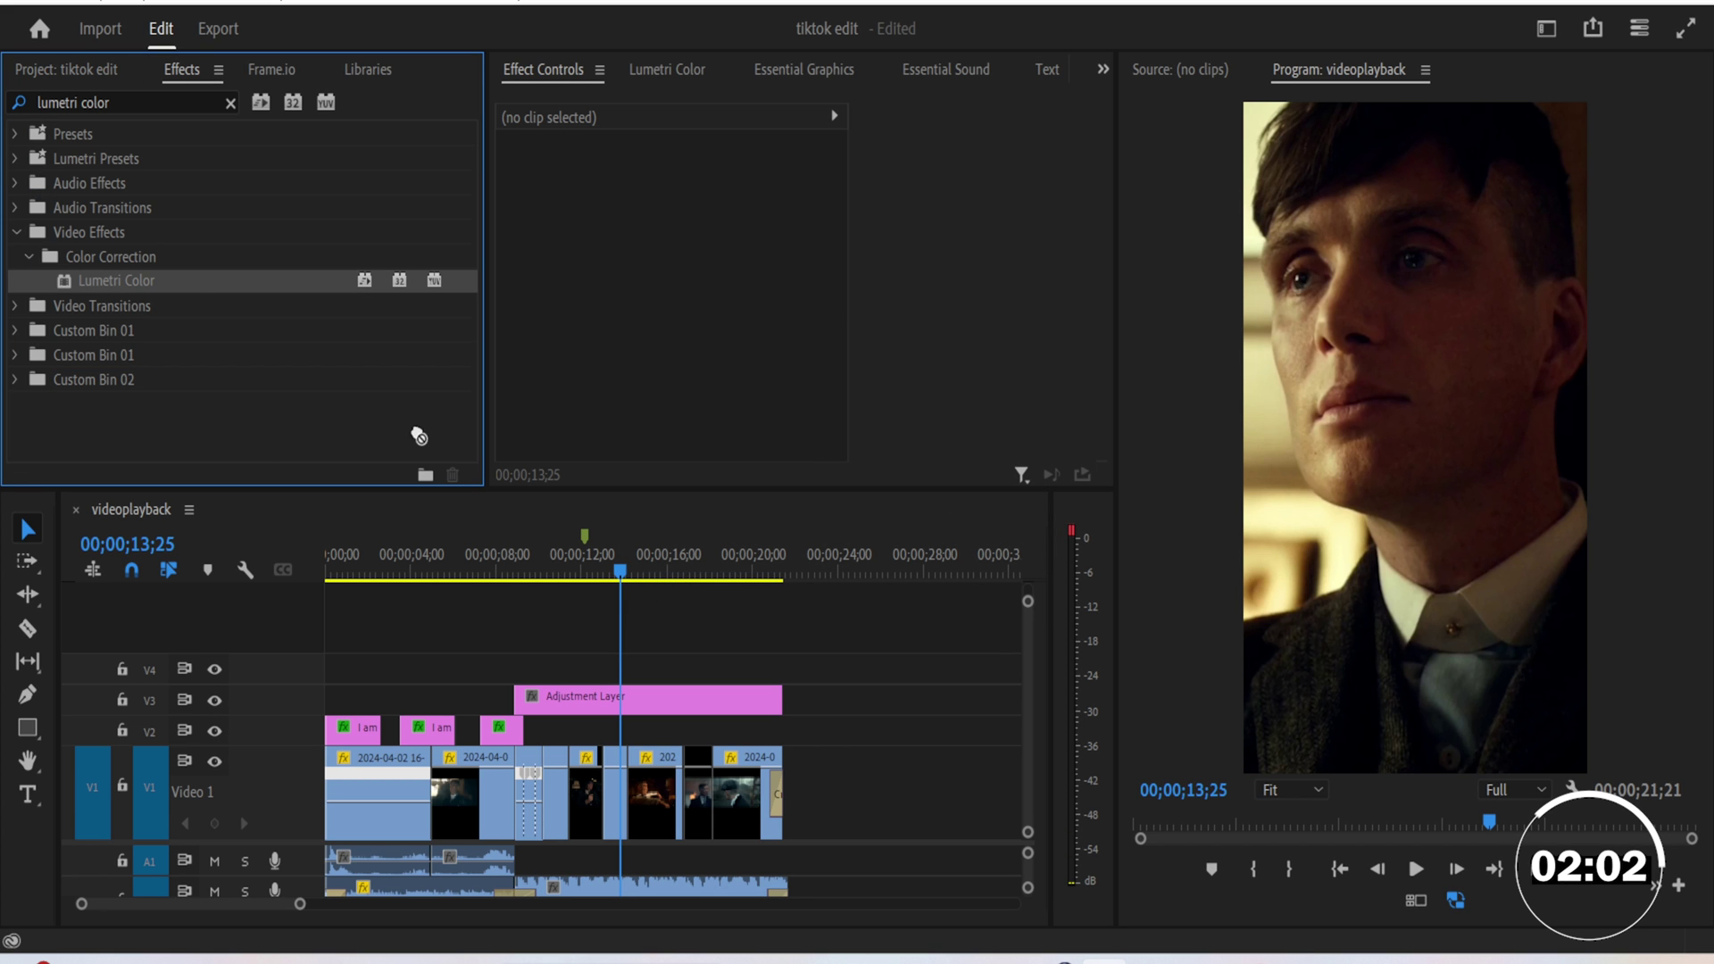
{"action": "left_click_drag", "start_coordinate": [659, 690], "coordinate": [658, 692]}
Step: Enable Lumetri Exposure animation on the adjustment layer at the 00;00;10;06 cut and set Exposure to 5
{"action": "left_click", "coordinate": [543, 575]}
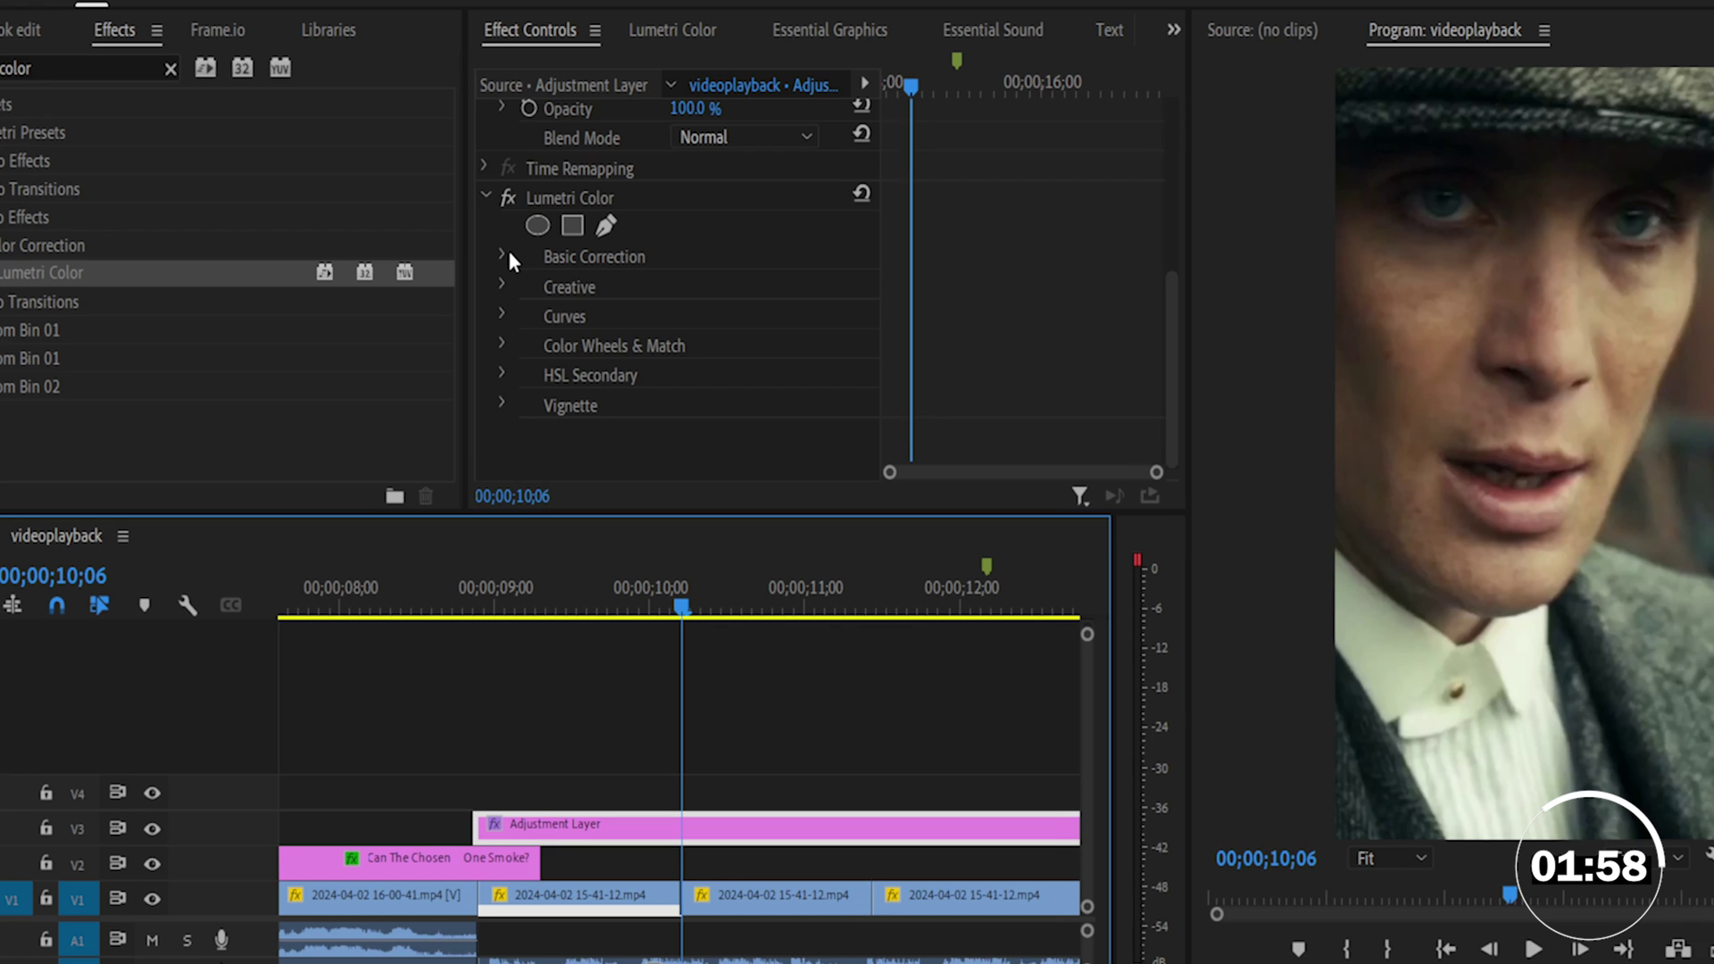
{"action": "left_click", "coordinate": [519, 265]}
{"action": "scroll", "coordinate": [1031, 298], "scroll_direction": "down", "scroll_amount": 5}
{"action": "left_click", "coordinate": [562, 385]}
{"action": "left_click", "coordinate": [685, 385]}
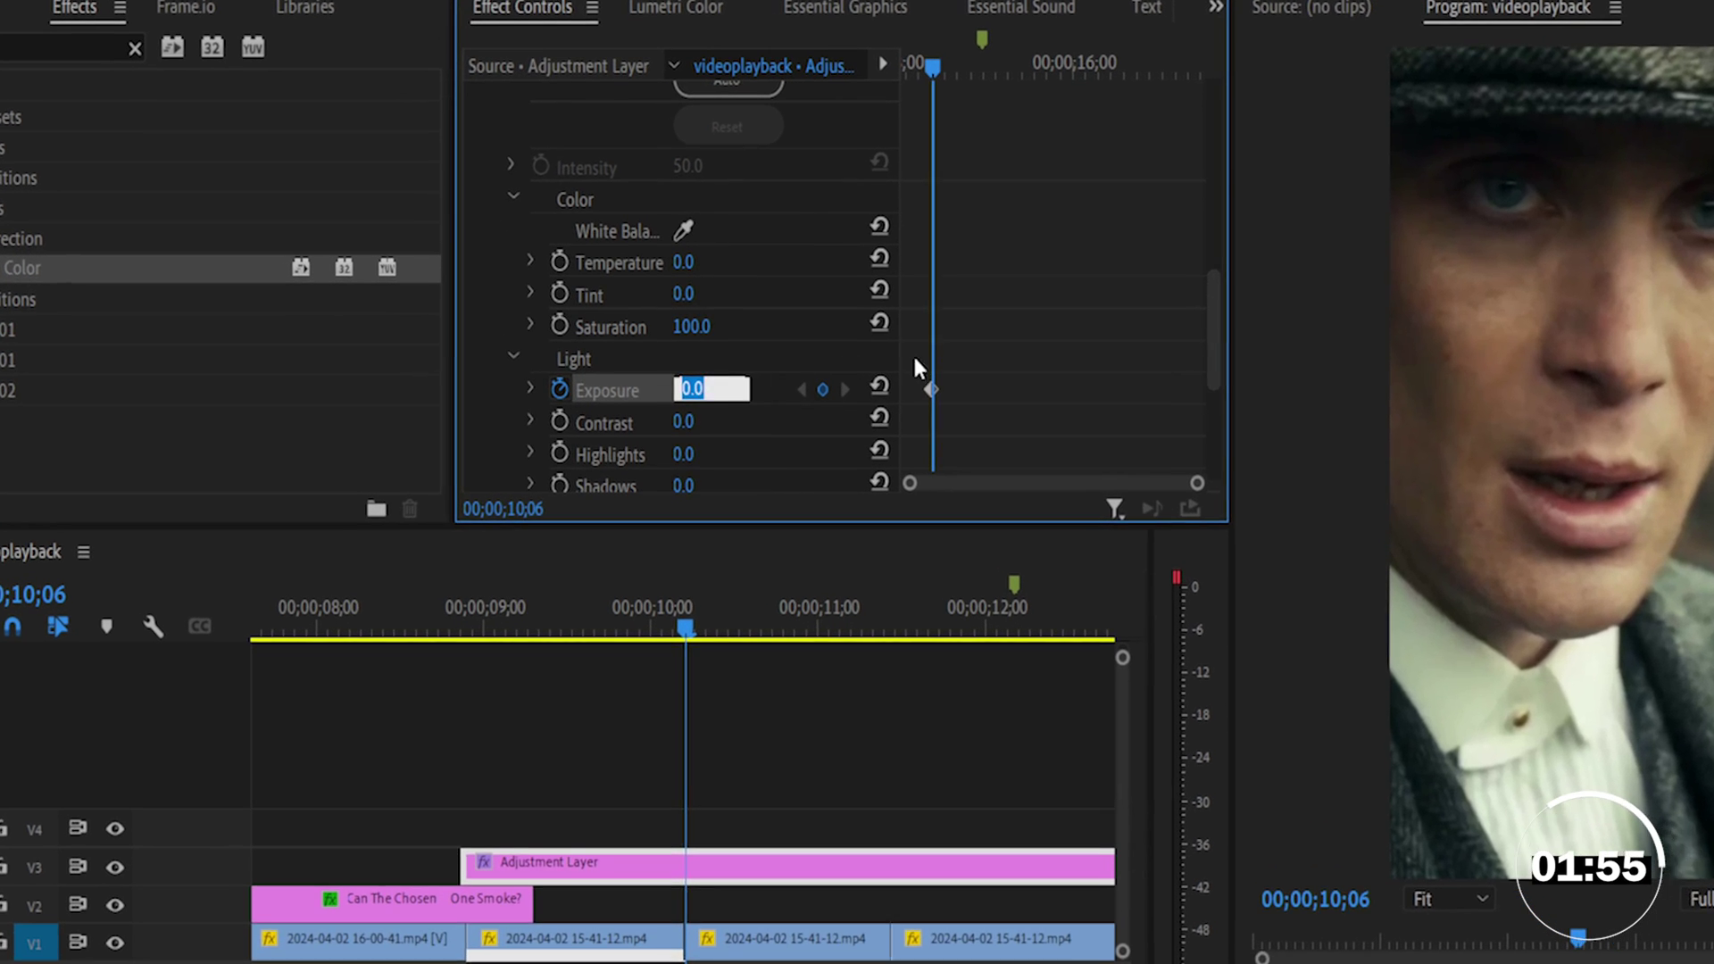
{"action": "type", "text": "5"}
{"action": "key", "text": "Return"}
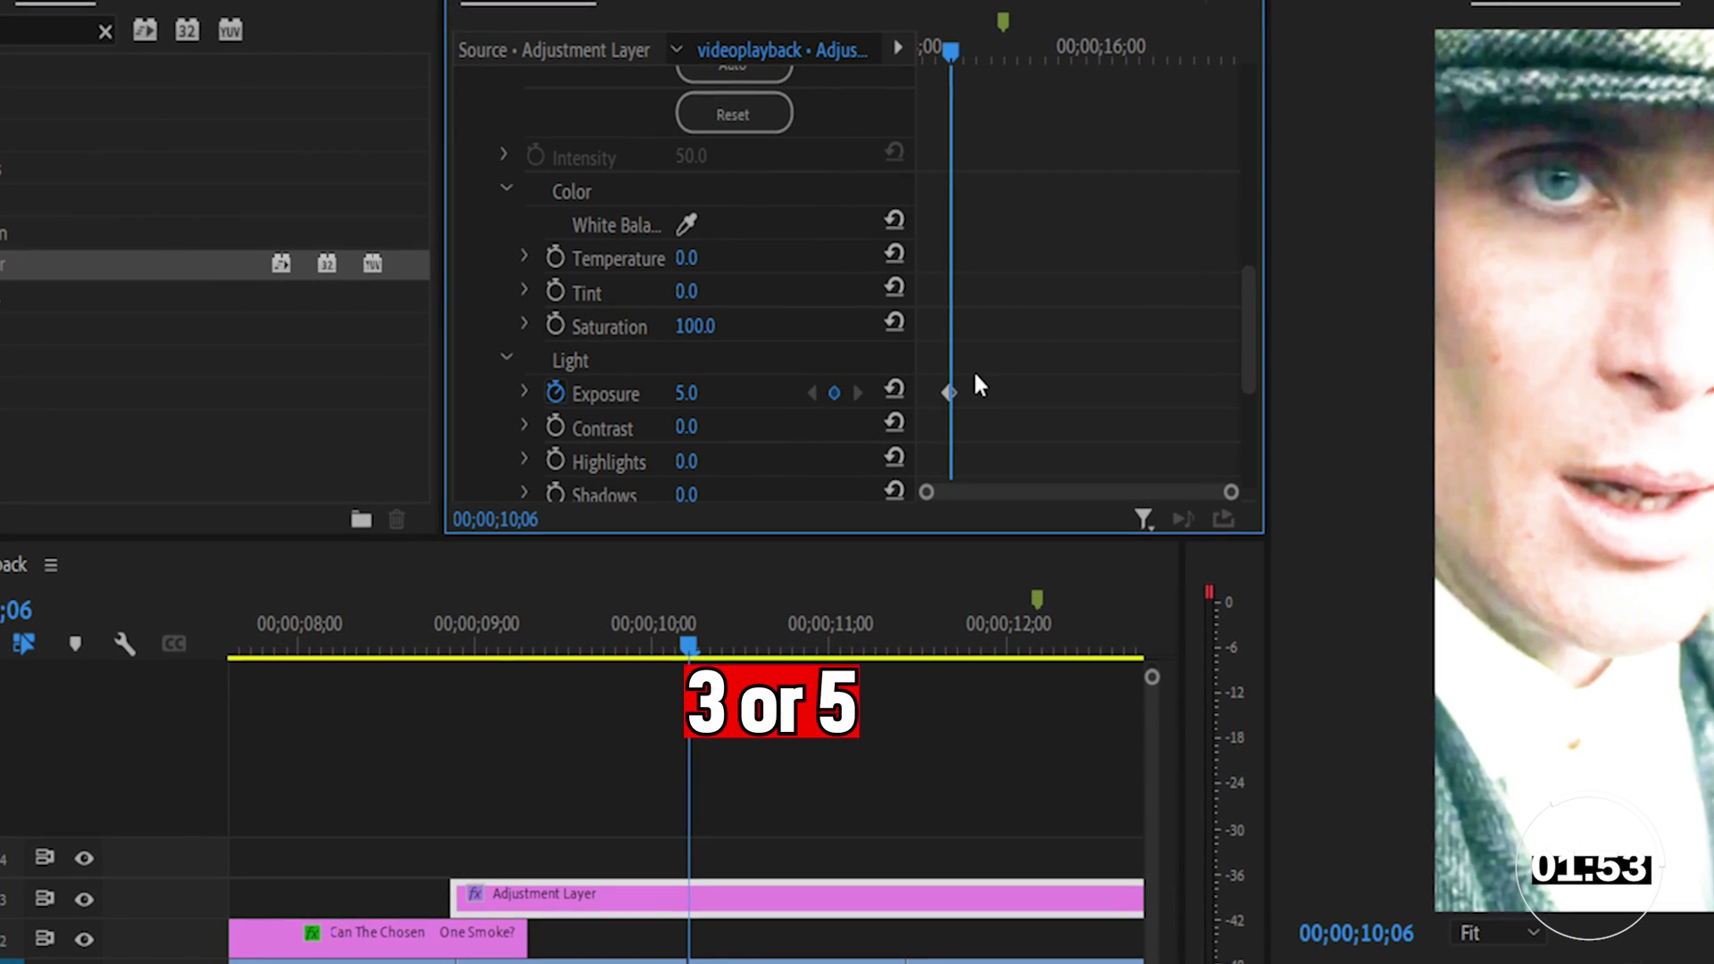
Step: Move five frames back to 00;00;10;01 and keyframe Exposure at 0
{"action": "key", "text": "Left"}
{"action": "key", "text": "Left"}
{"action": "key", "text": "Left"}
{"action": "key", "text": "Left"}
{"action": "key", "text": "Left"}
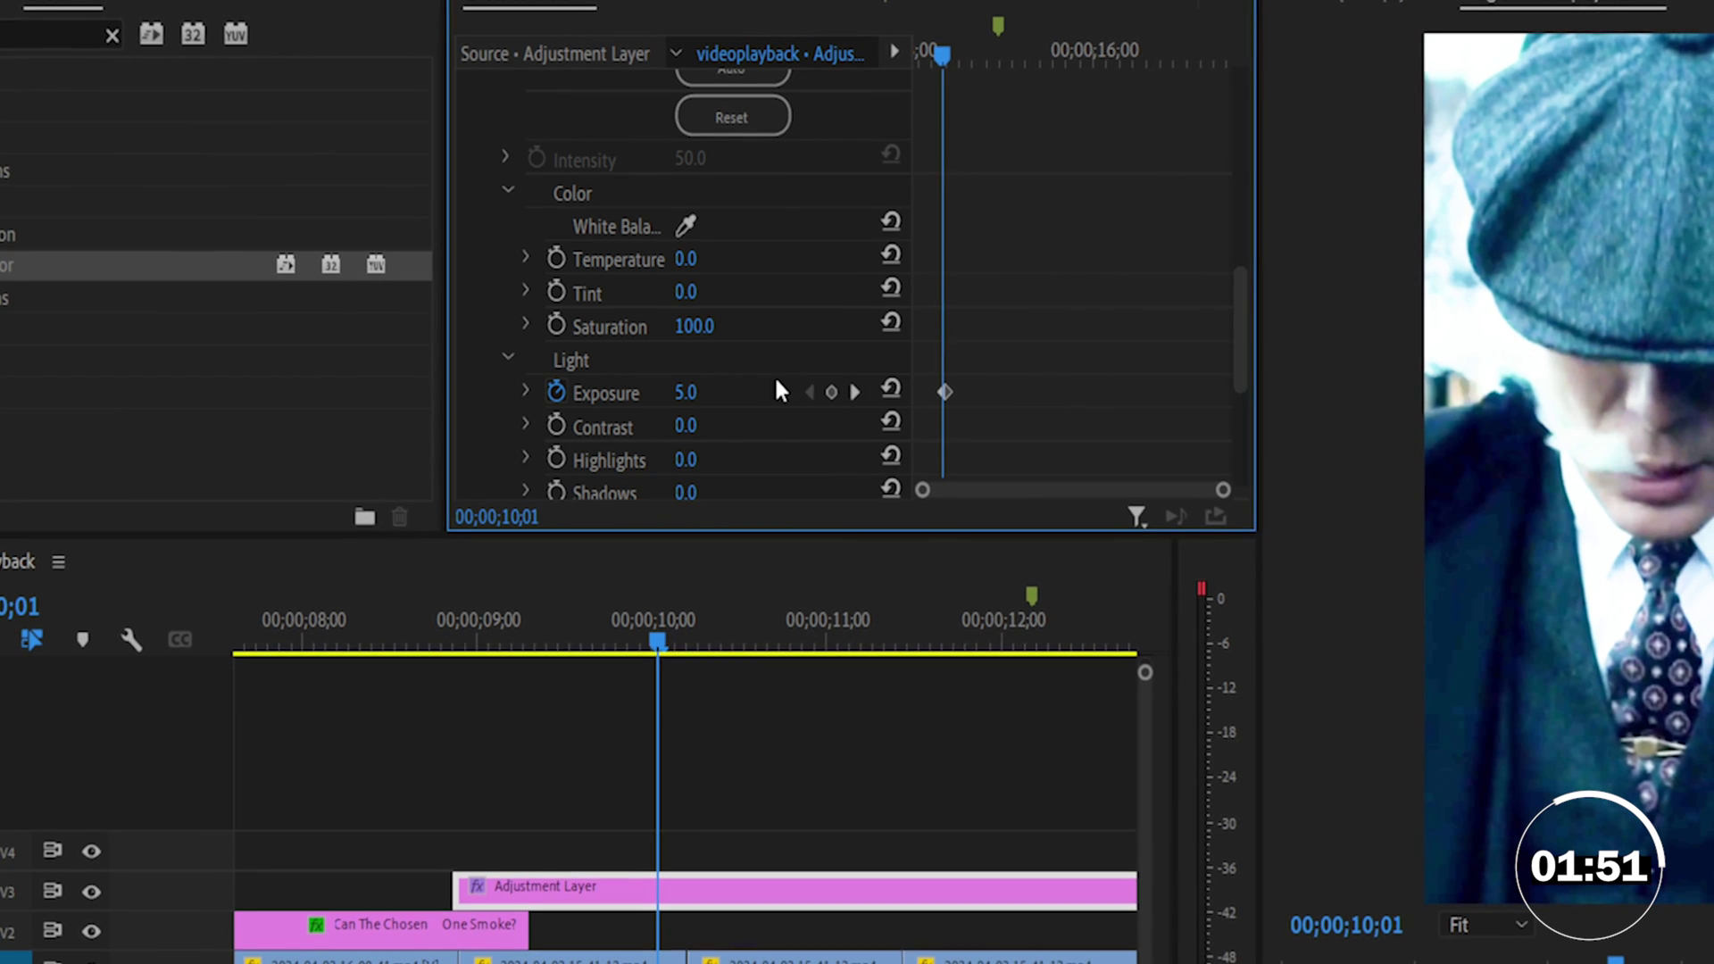
{"action": "left_click", "coordinate": [708, 390]}
{"action": "type", "text": "0"}
{"action": "key", "text": "Return"}
Step: Preview the flash and keyframe Exposure at 0 at 00;00;10;11
{"action": "key", "text": "Right"}
{"action": "key", "text": "Right"}
{"action": "key", "text": "Right"}
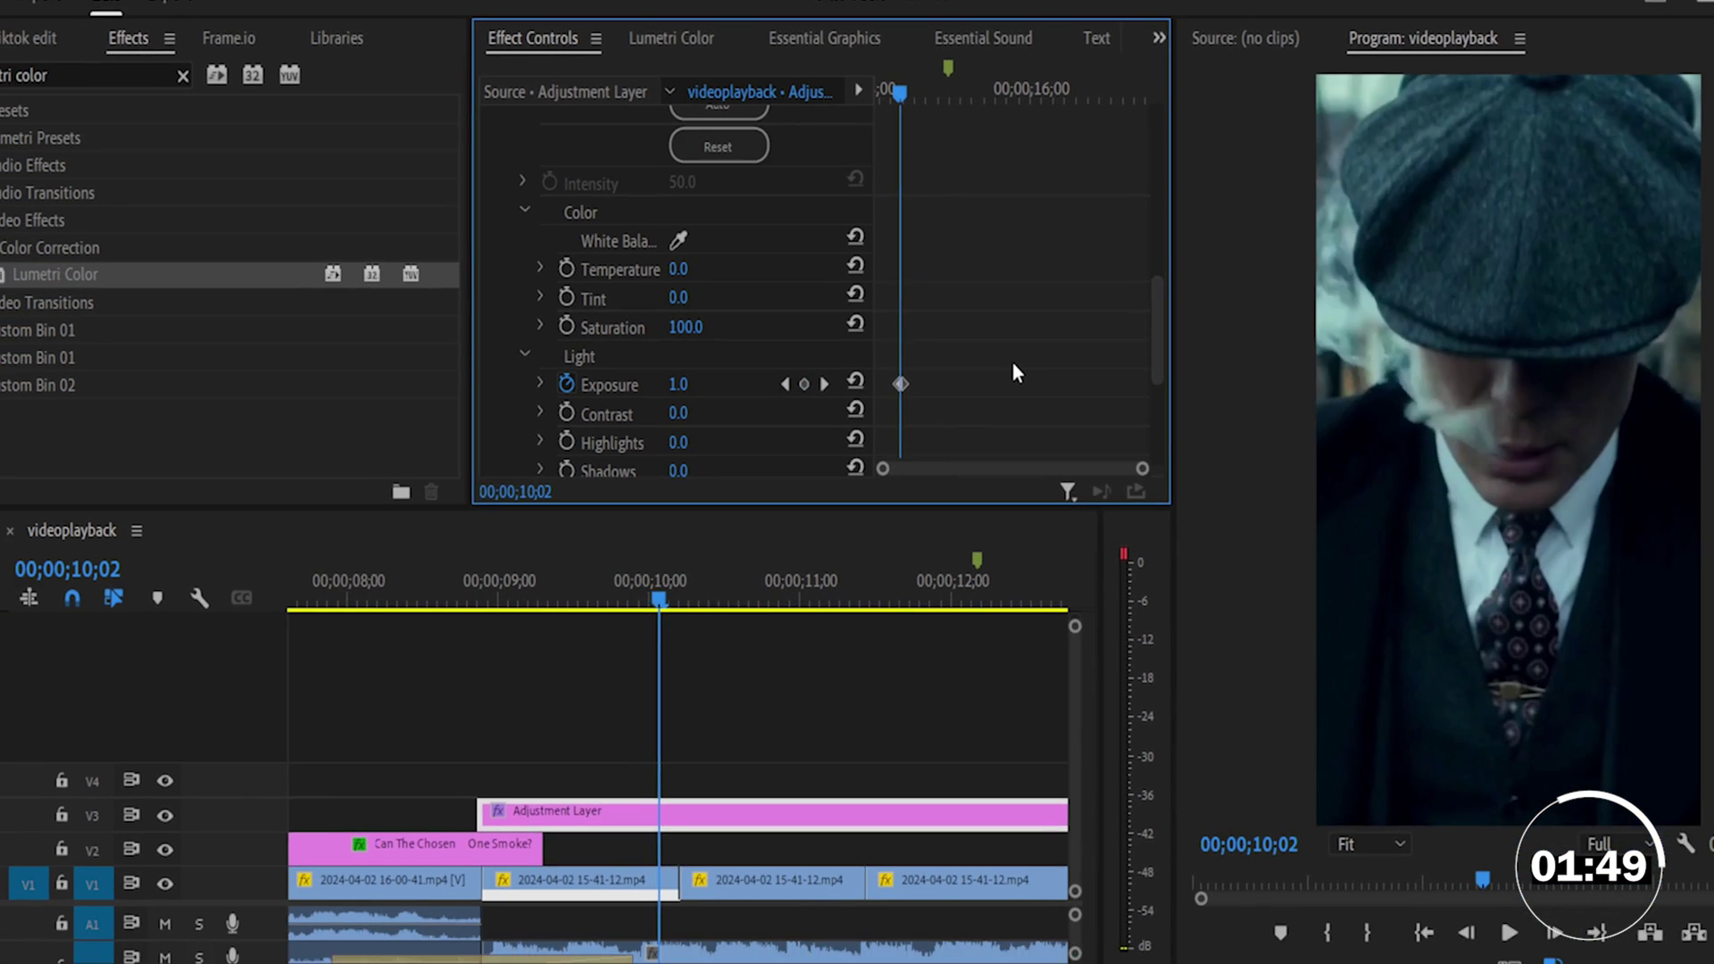
{"action": "key", "text": "space"}
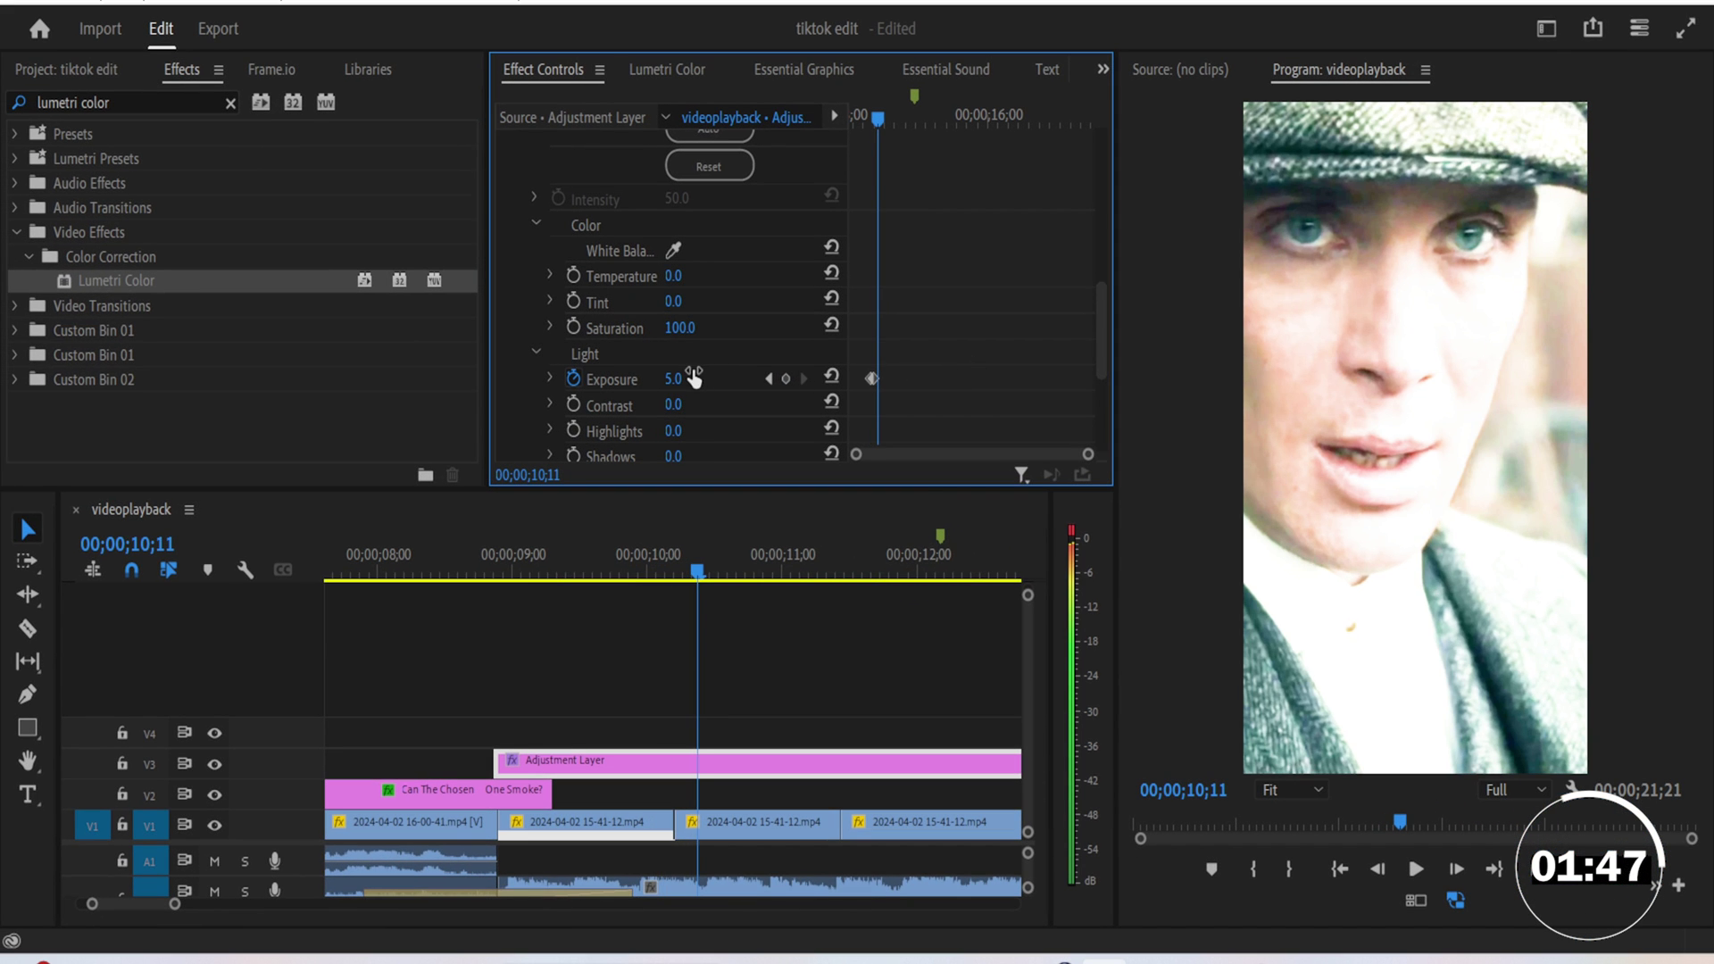
{"action": "key", "text": "Return"}
Step: Copy the three Exposure keyframes and paste them at the next cut, at 00;00;11;13
{"action": "key", "text": "Down"}
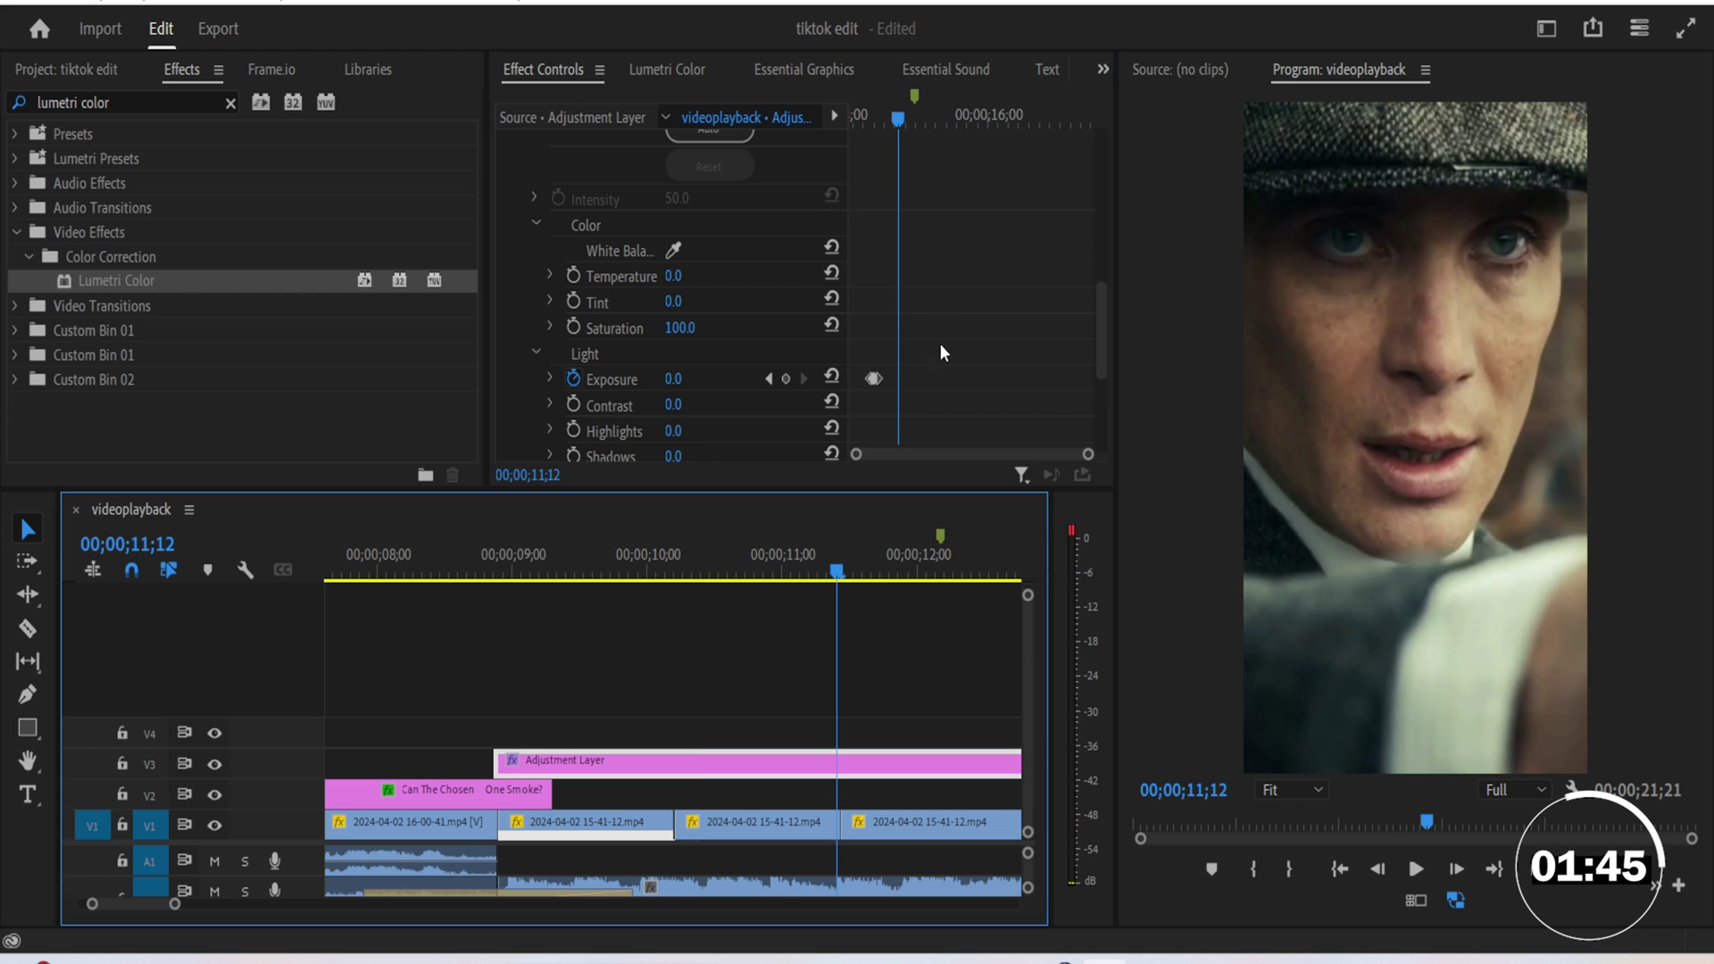
{"action": "left_click_drag", "start_coordinate": [940, 341], "coordinate": [863, 391]}
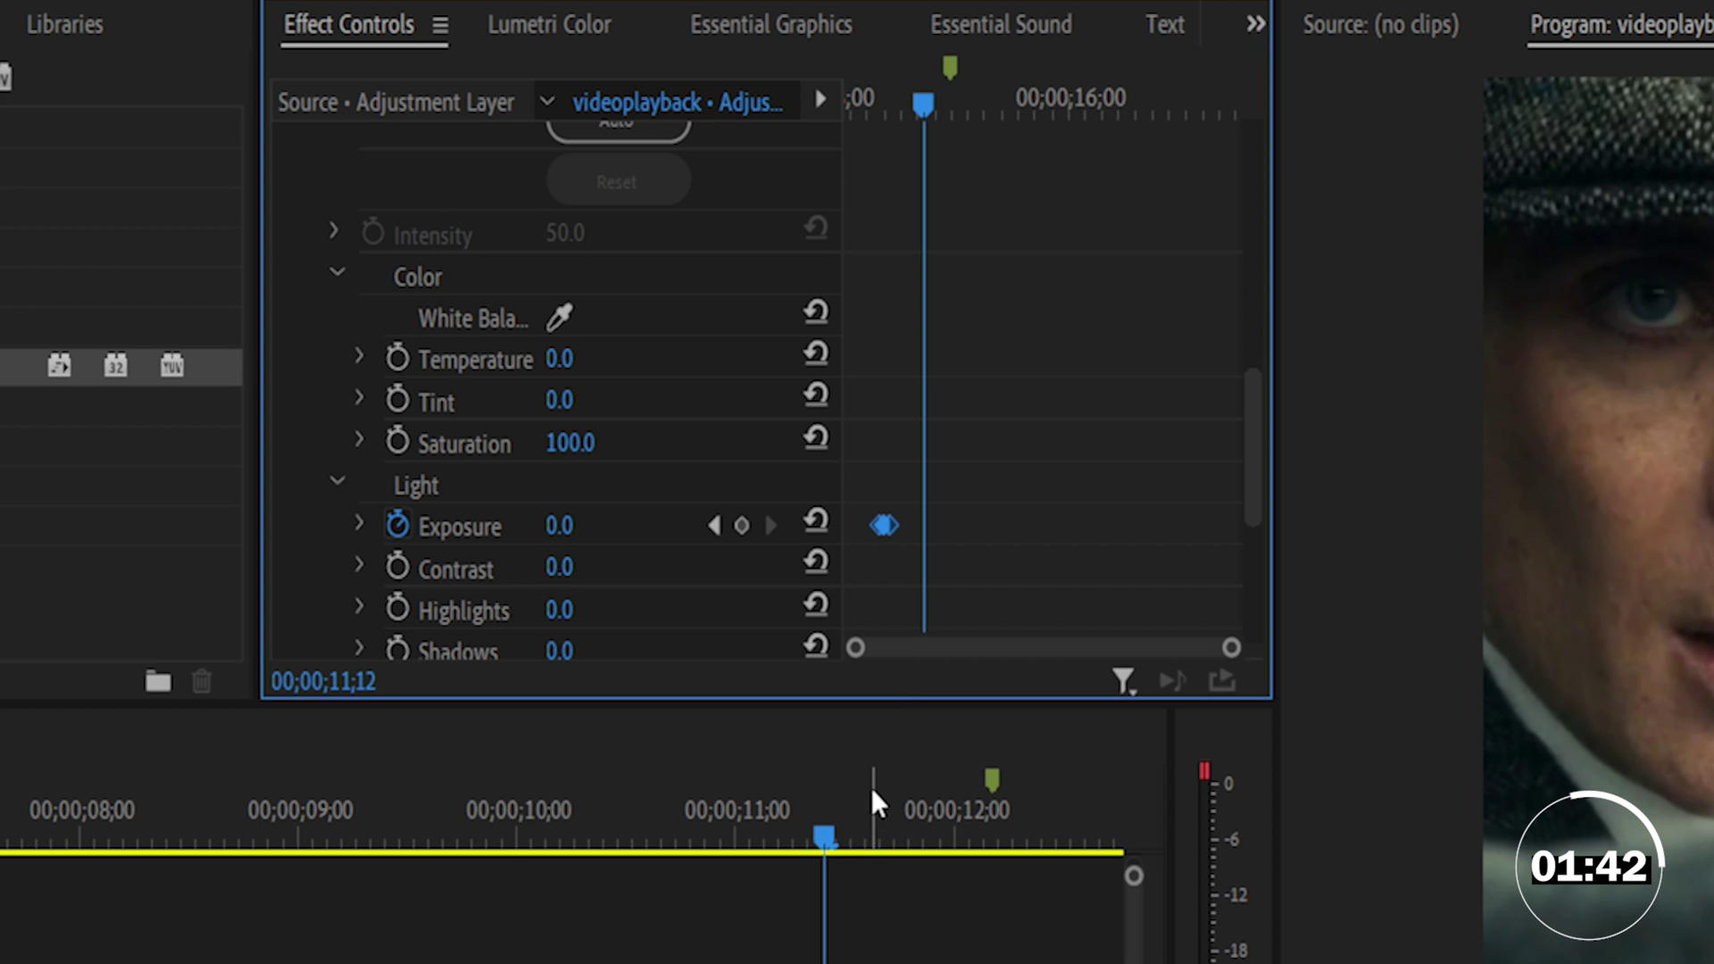
{"action": "left_click_drag", "start_coordinate": [837, 562], "coordinate": [844, 564]}
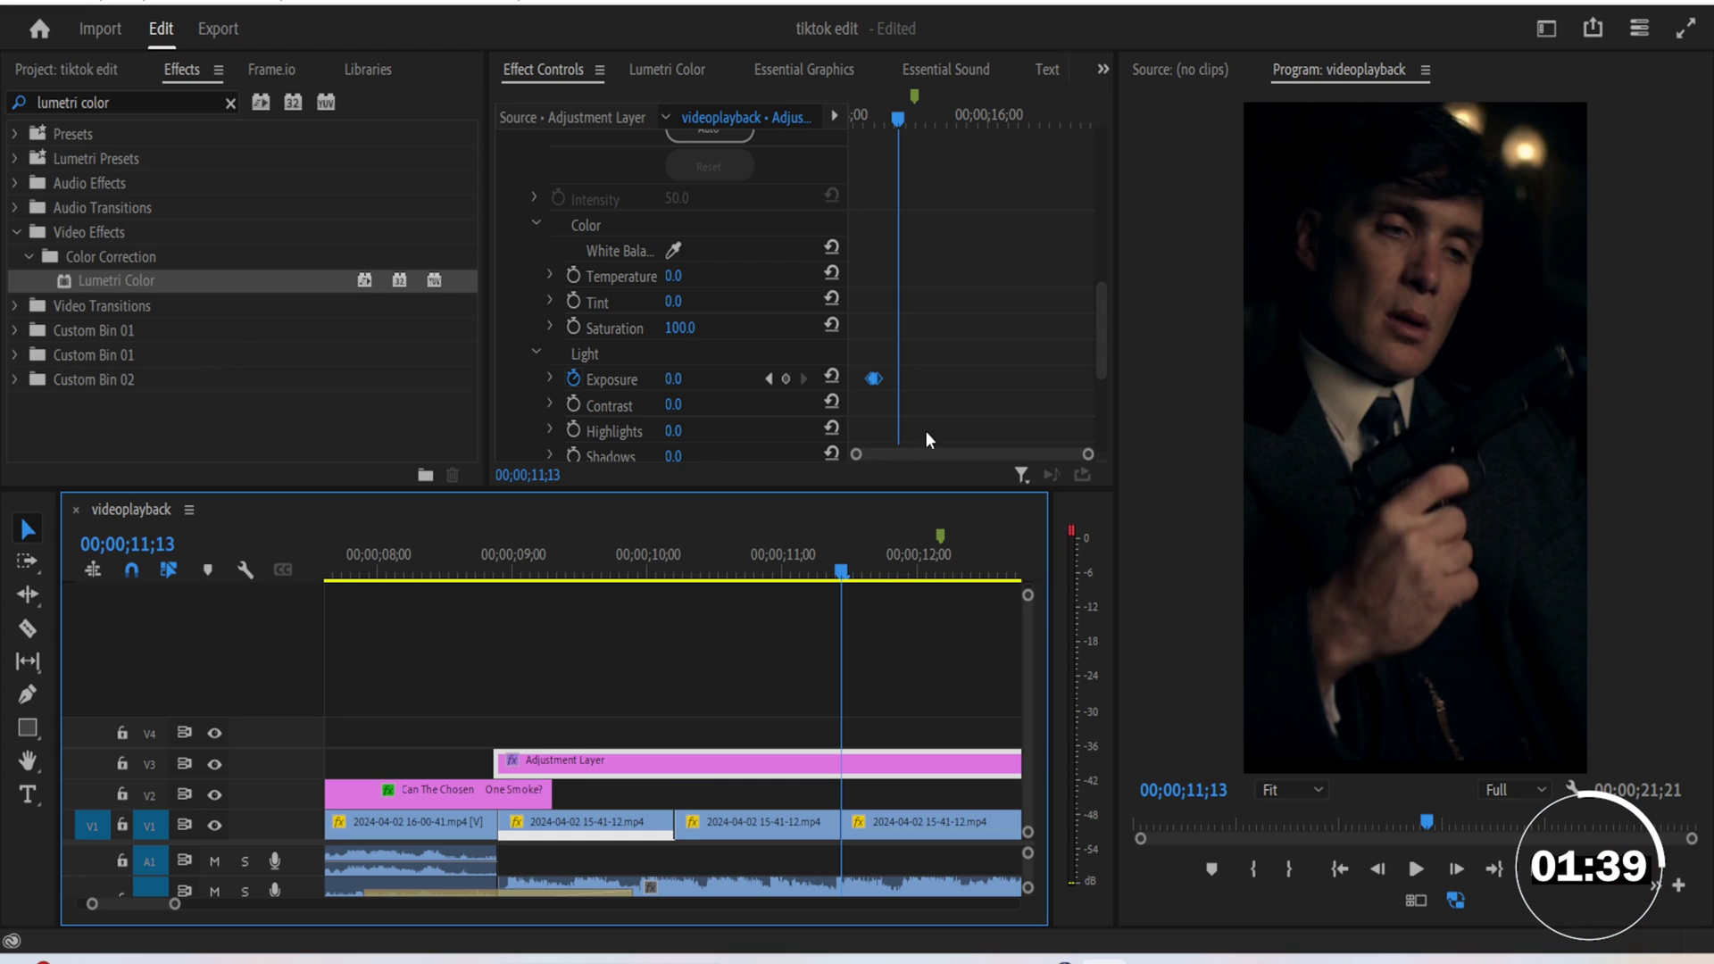
{"action": "left_click", "coordinate": [904, 380]}
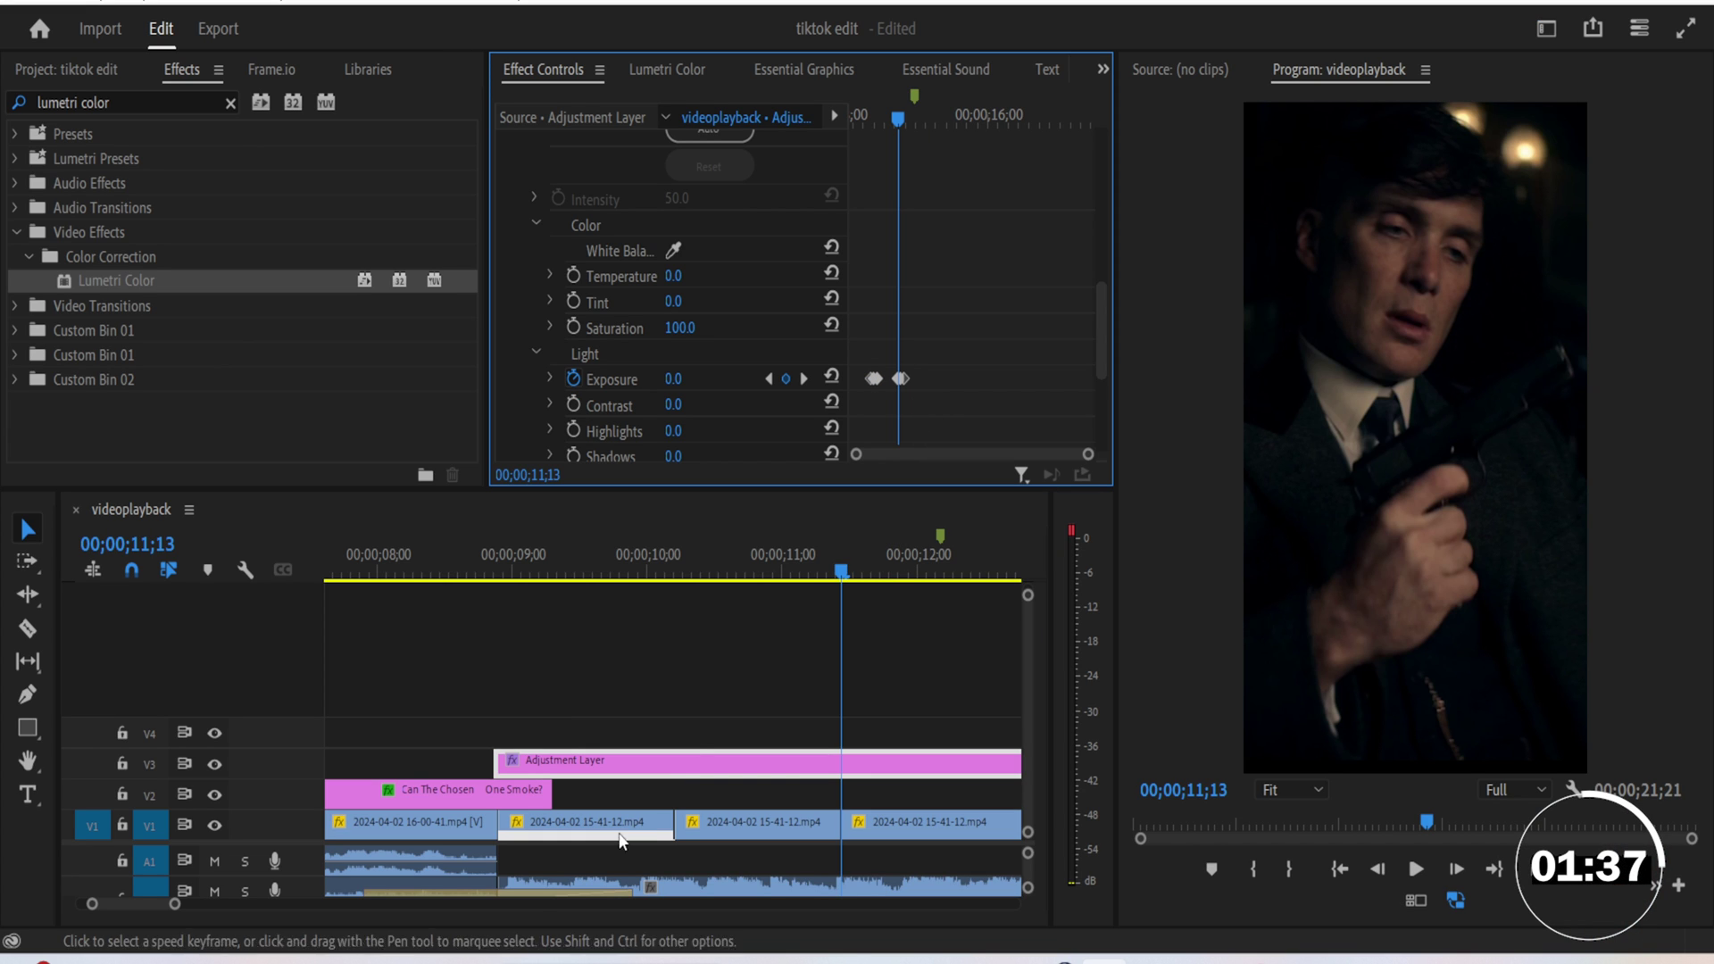
Step: Give Exposure a negative value at the 00;00;10;06 cut on the Transitions layer and play back the light transitions
{"action": "key", "text": "Up"}
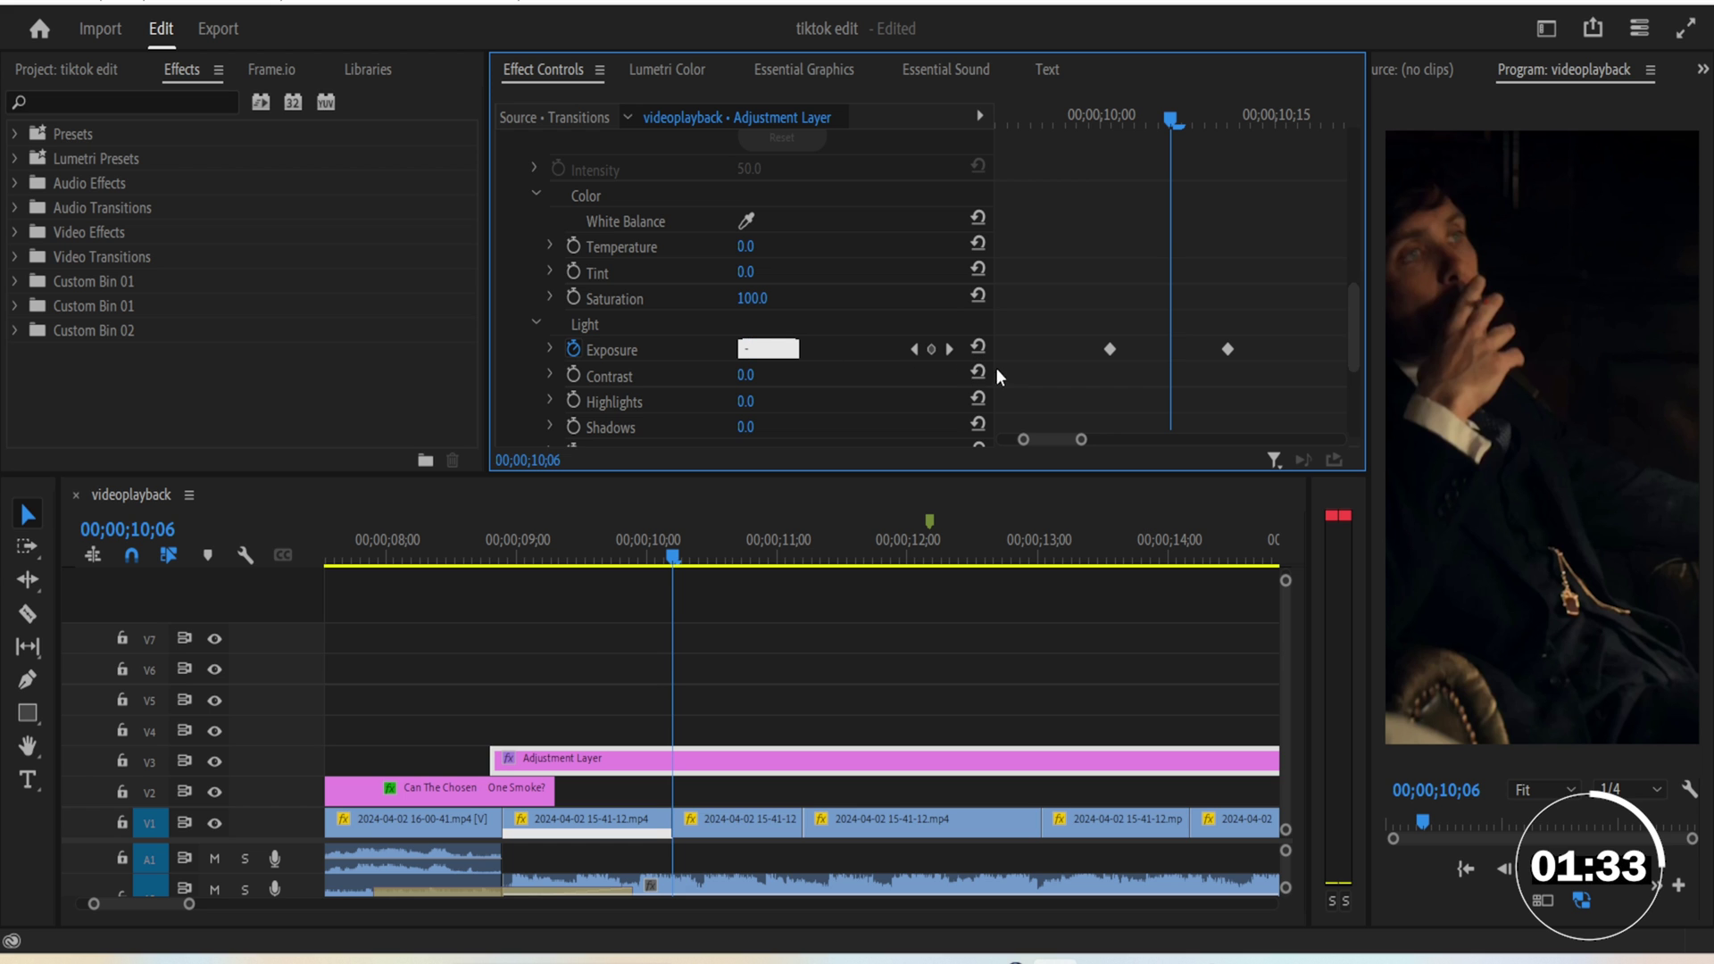
{"action": "key", "text": "Return"}
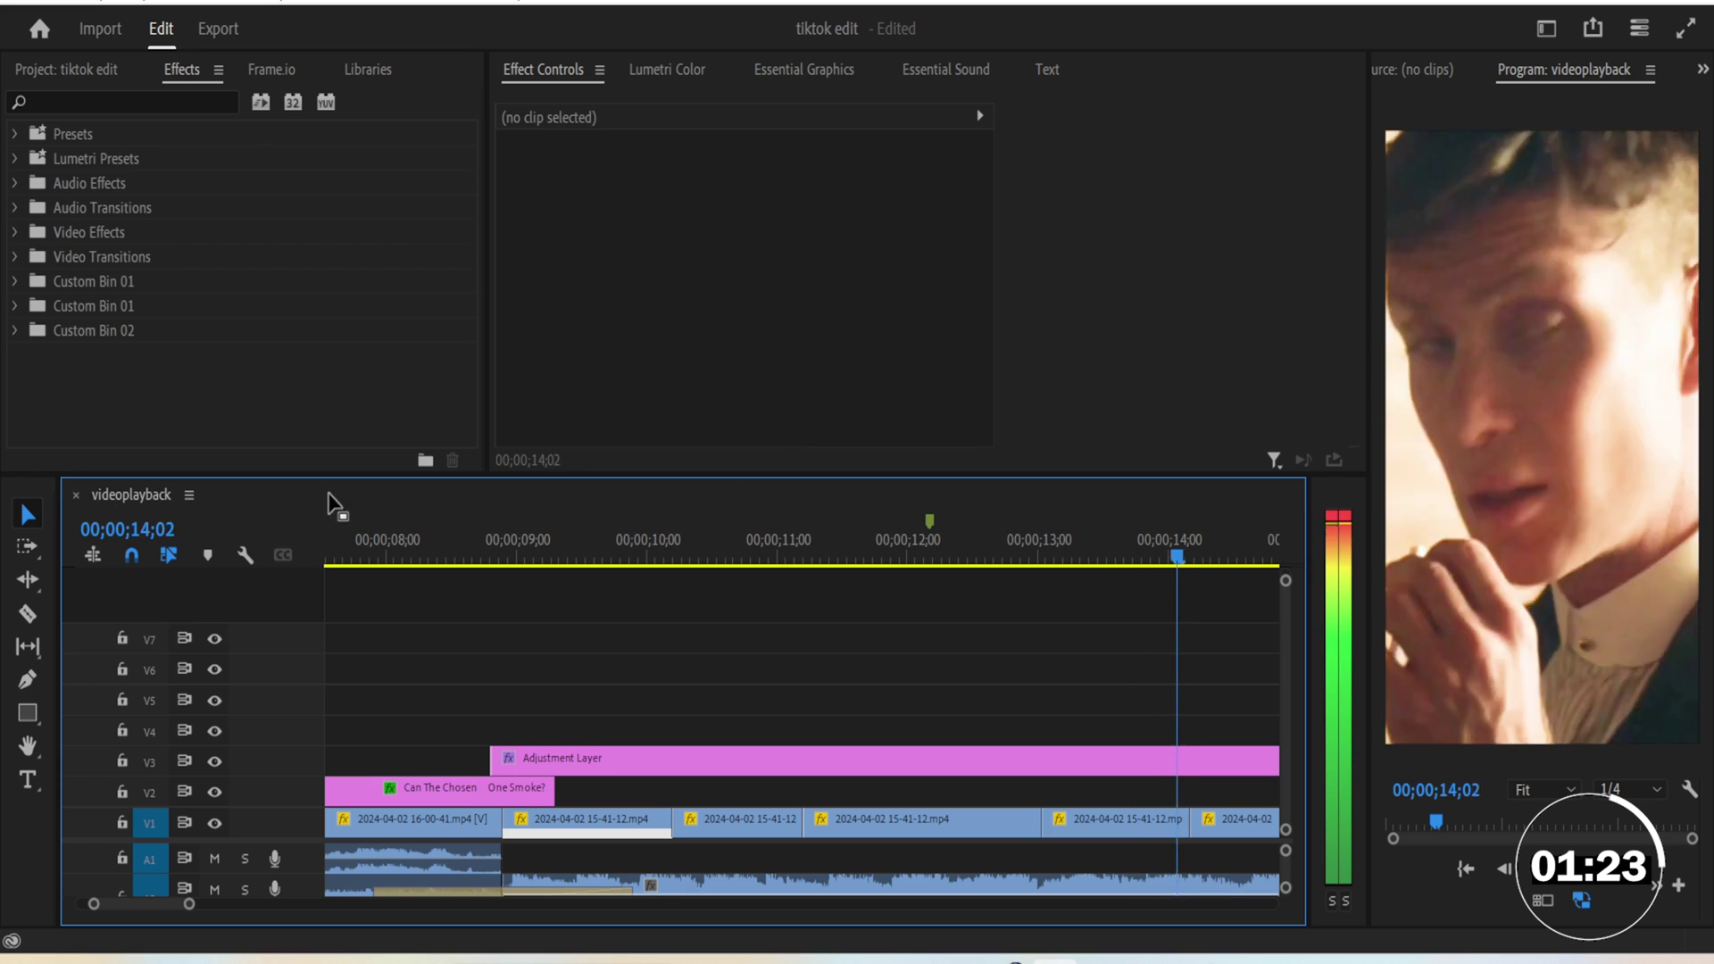
{"action": "key", "text": "space"}
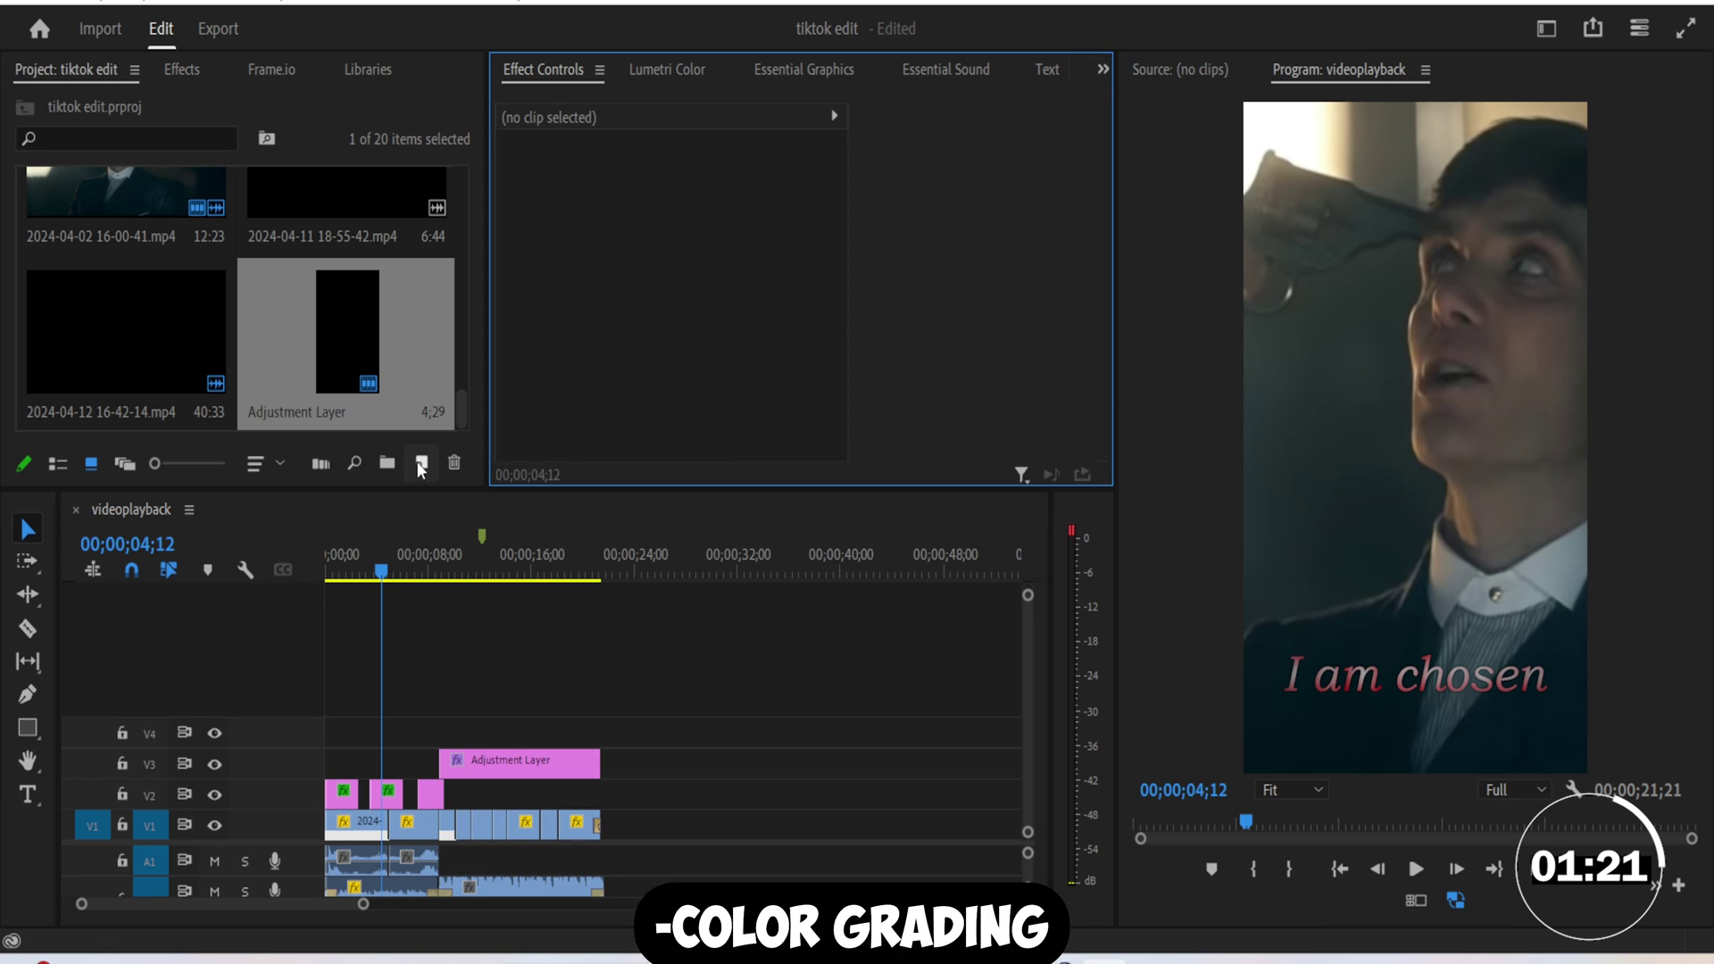
Step: Create a second 1080 x 1920 adjustment layer and stretch it over the whole edit on V4
{"action": "left_click", "coordinate": [419, 462]}
{"action": "left_click", "coordinate": [494, 576]}
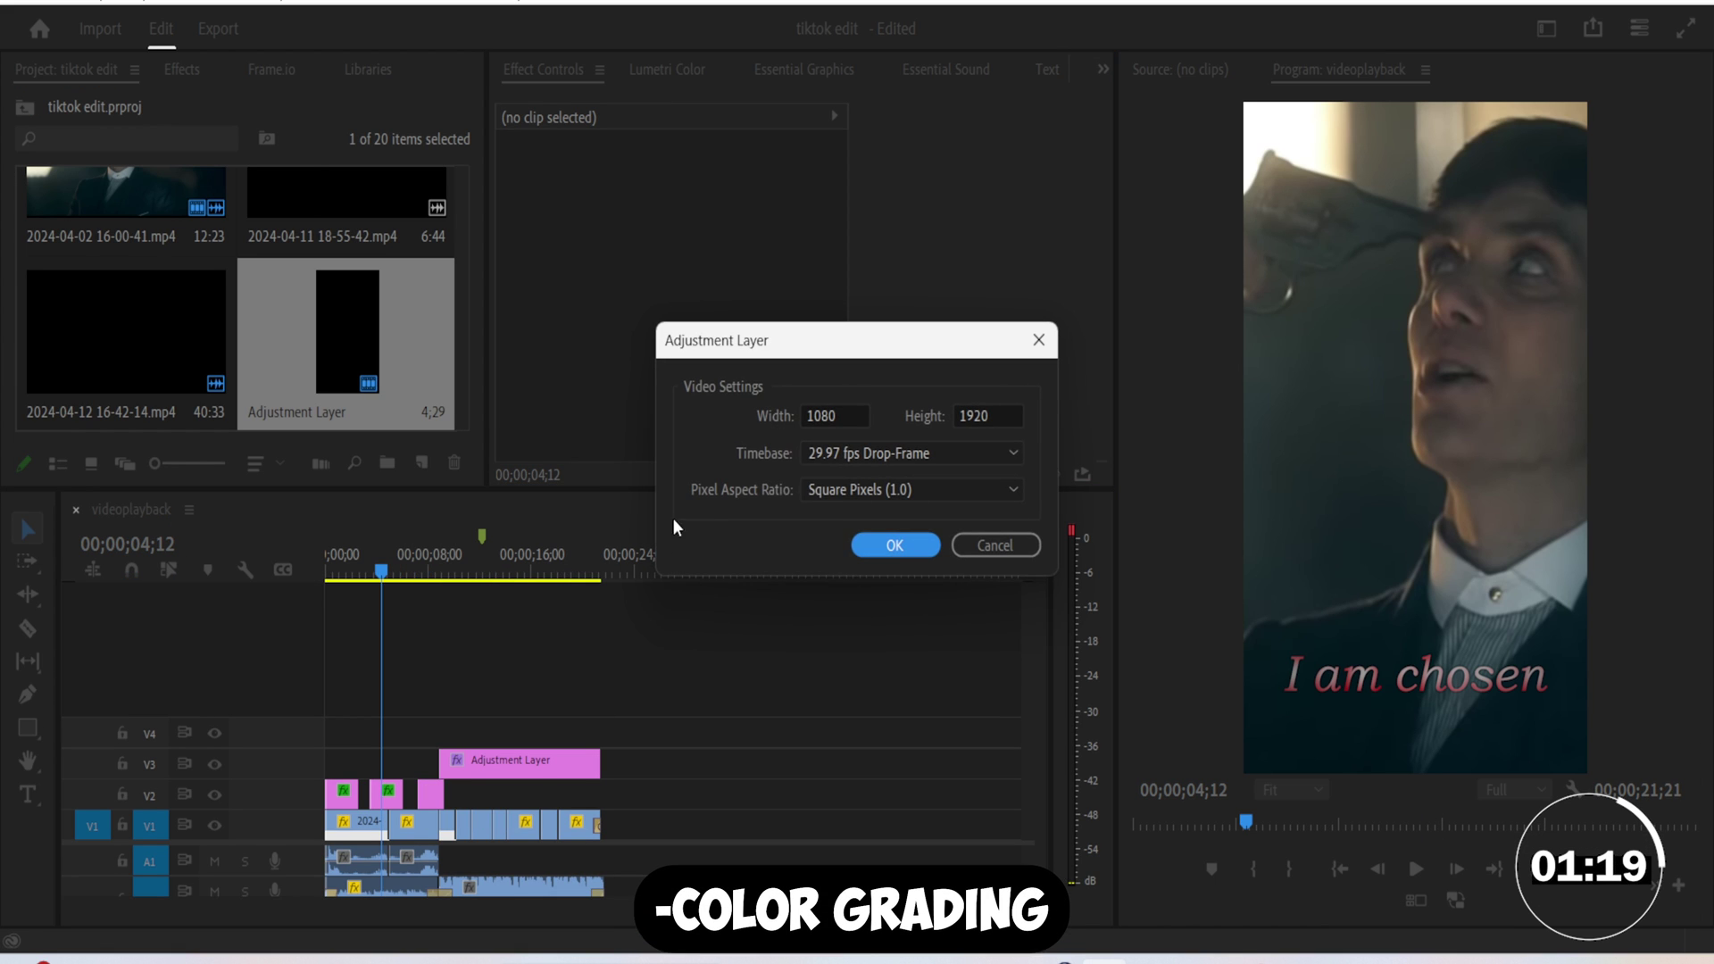
{"action": "left_click", "coordinate": [876, 538]}
Step: Rename the new adjustment layer as Color grade and the earlier one as Transitions in the project
{"action": "left_click", "coordinate": [76, 412]}
{"action": "type", "text": "C"}
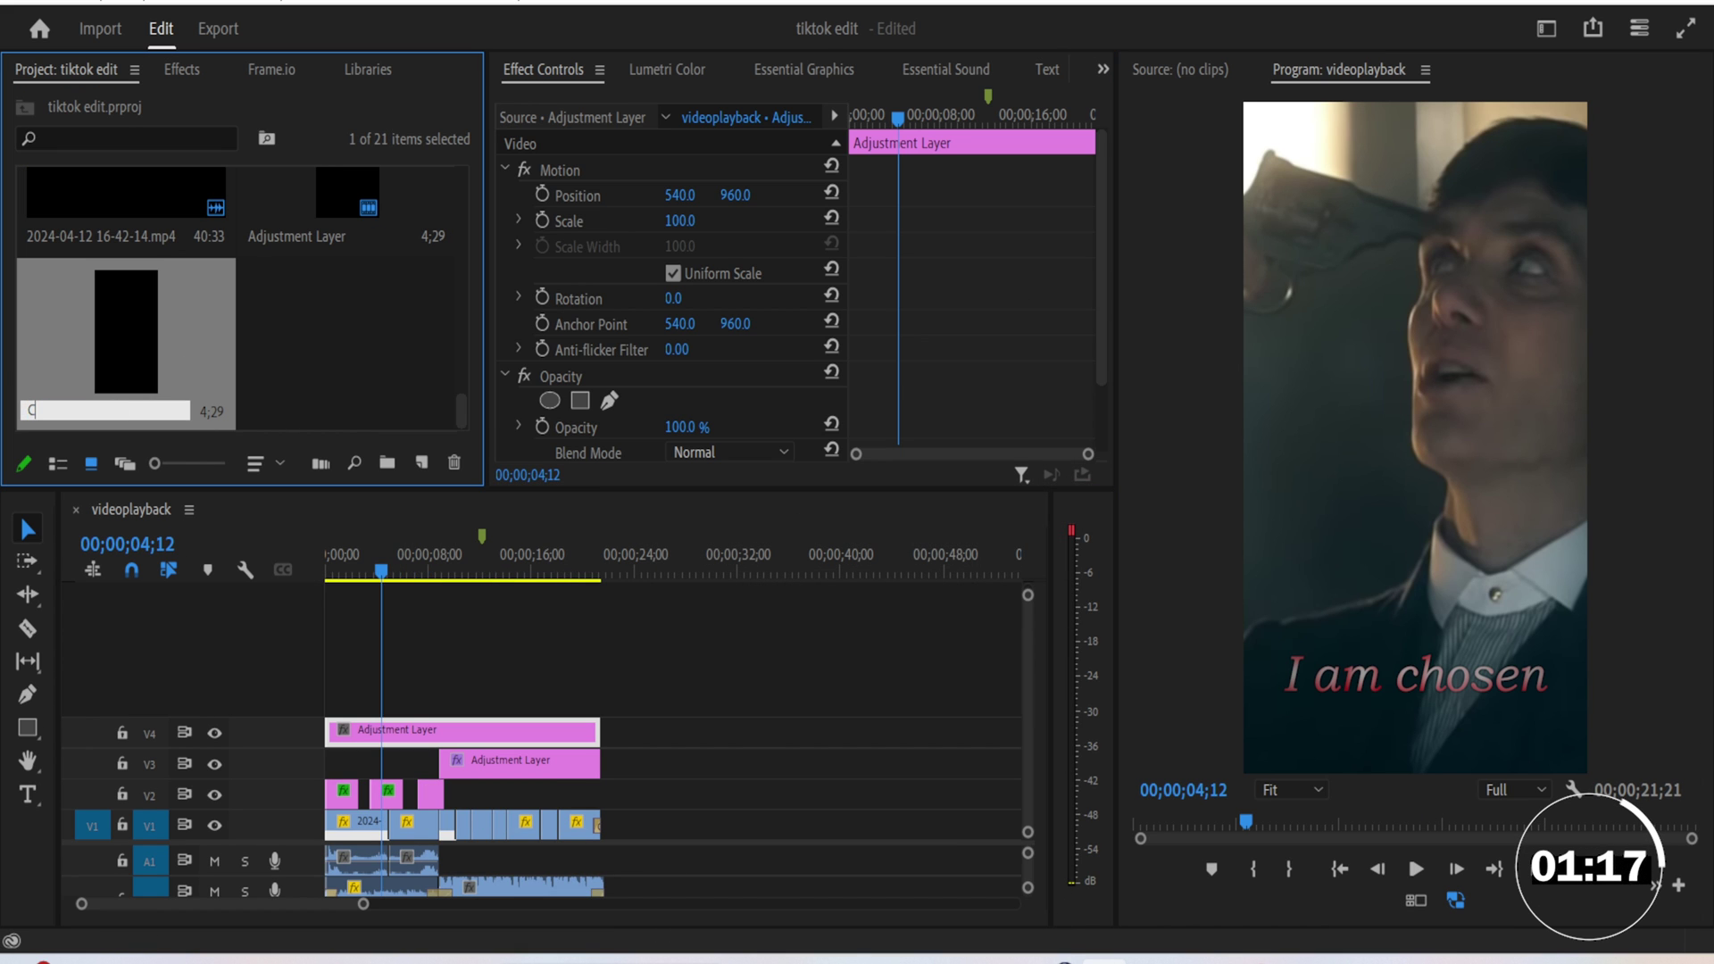
{"action": "type", "text": "lor grade"}
{"action": "key", "text": "Return"}
{"action": "left_click", "coordinate": [268, 236]}
{"action": "type", "text": "Transti"}
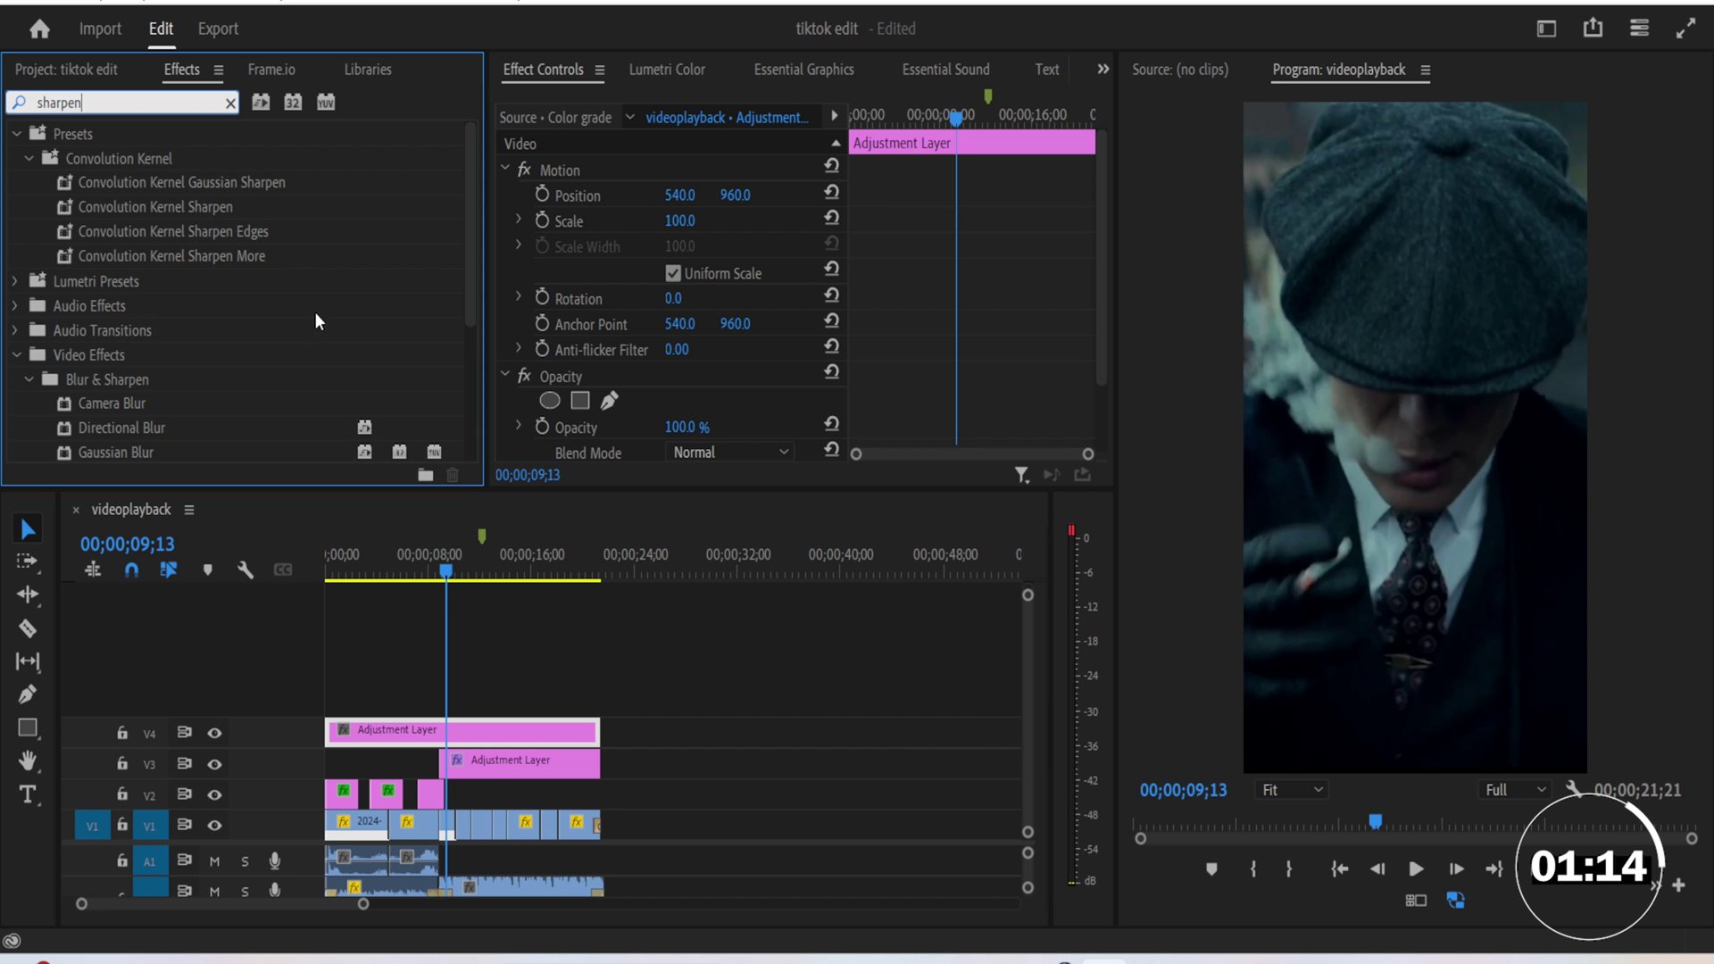
Step: Find the sharpening effects and apply Sharpen and Unsharp Mask to the adjustment layer on V4
{"action": "scroll", "coordinate": [309, 339], "scroll_direction": "down", "scroll_amount": 2}
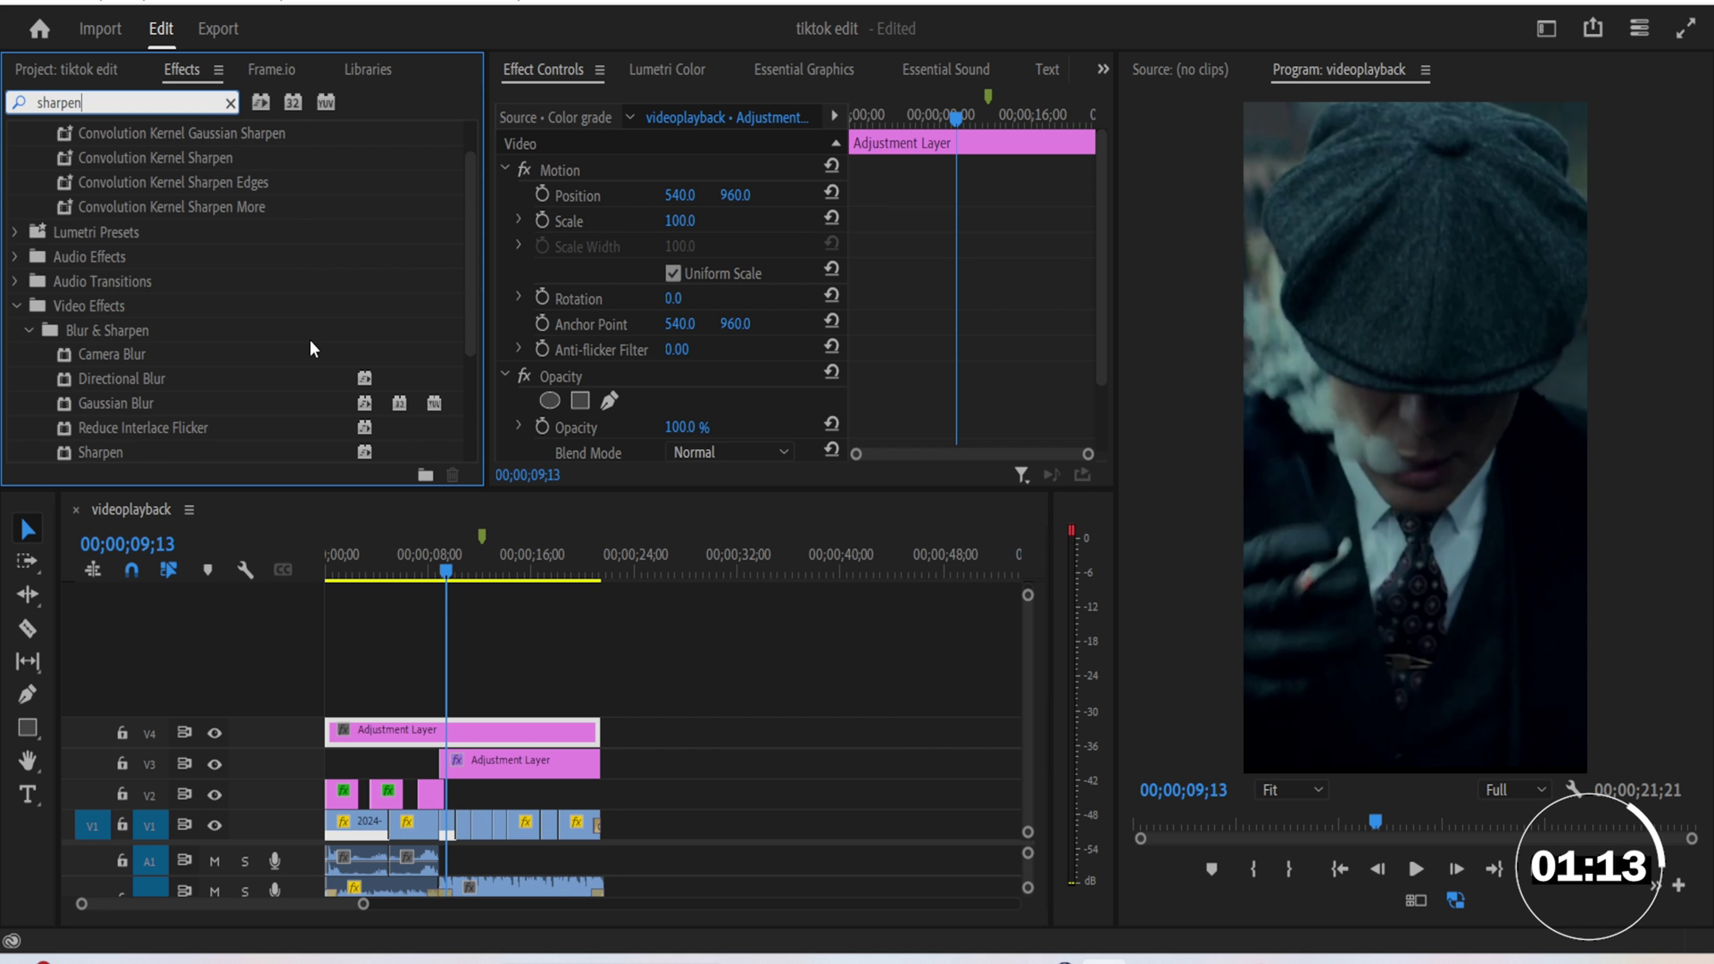
{"action": "left_click_drag", "start_coordinate": [139, 375], "coordinate": [426, 695]}
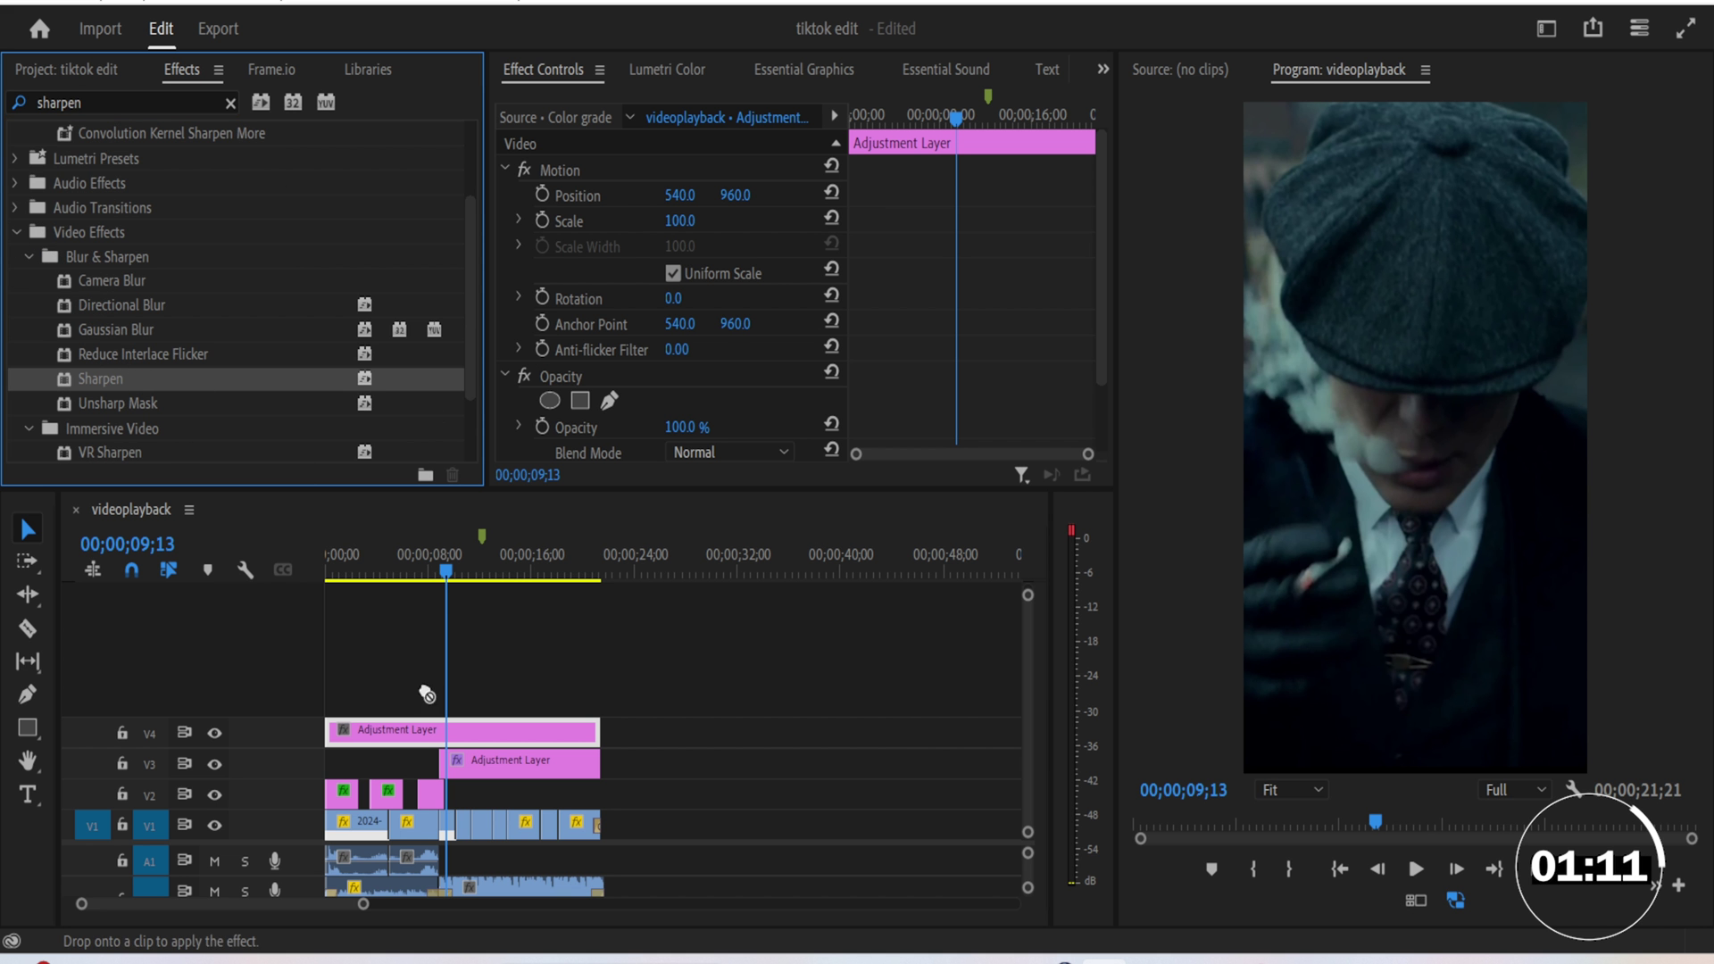
{"action": "left_click_drag", "start_coordinate": [140, 406], "coordinate": [197, 425]}
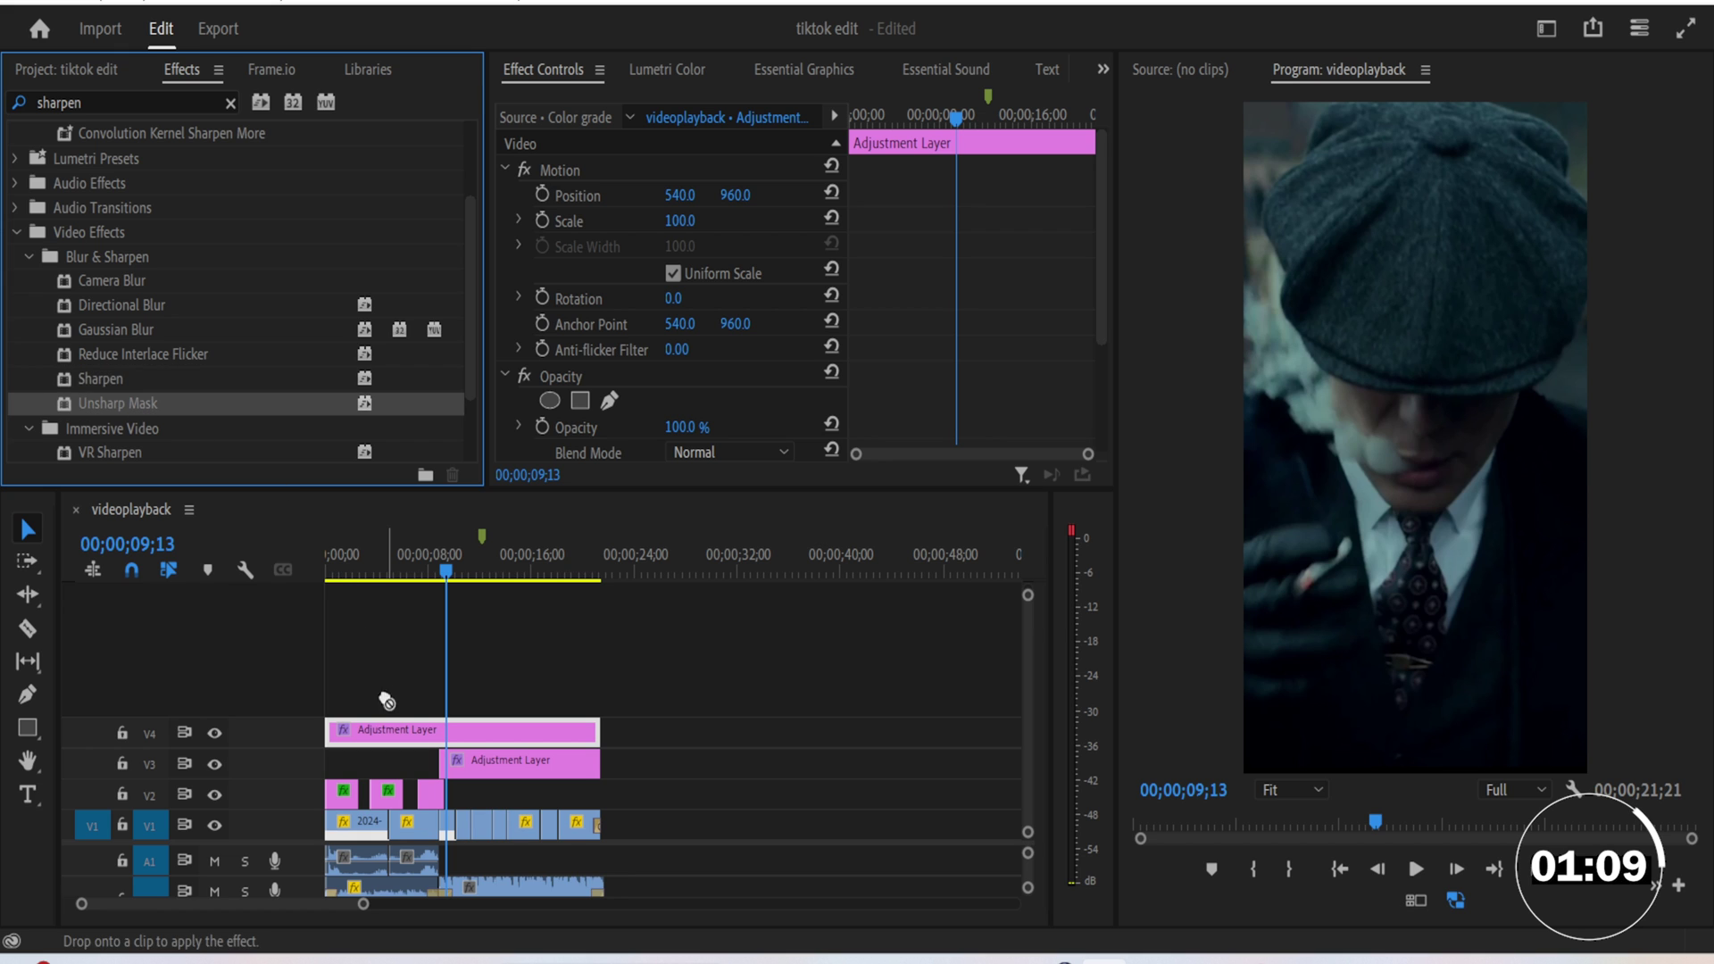
Step: Add the Brightness & Contrast and Lumetri Color effects to the adjustment layer on V4
{"action": "double_click", "coordinate": [107, 103]}
{"action": "type", "text": "brigh"}
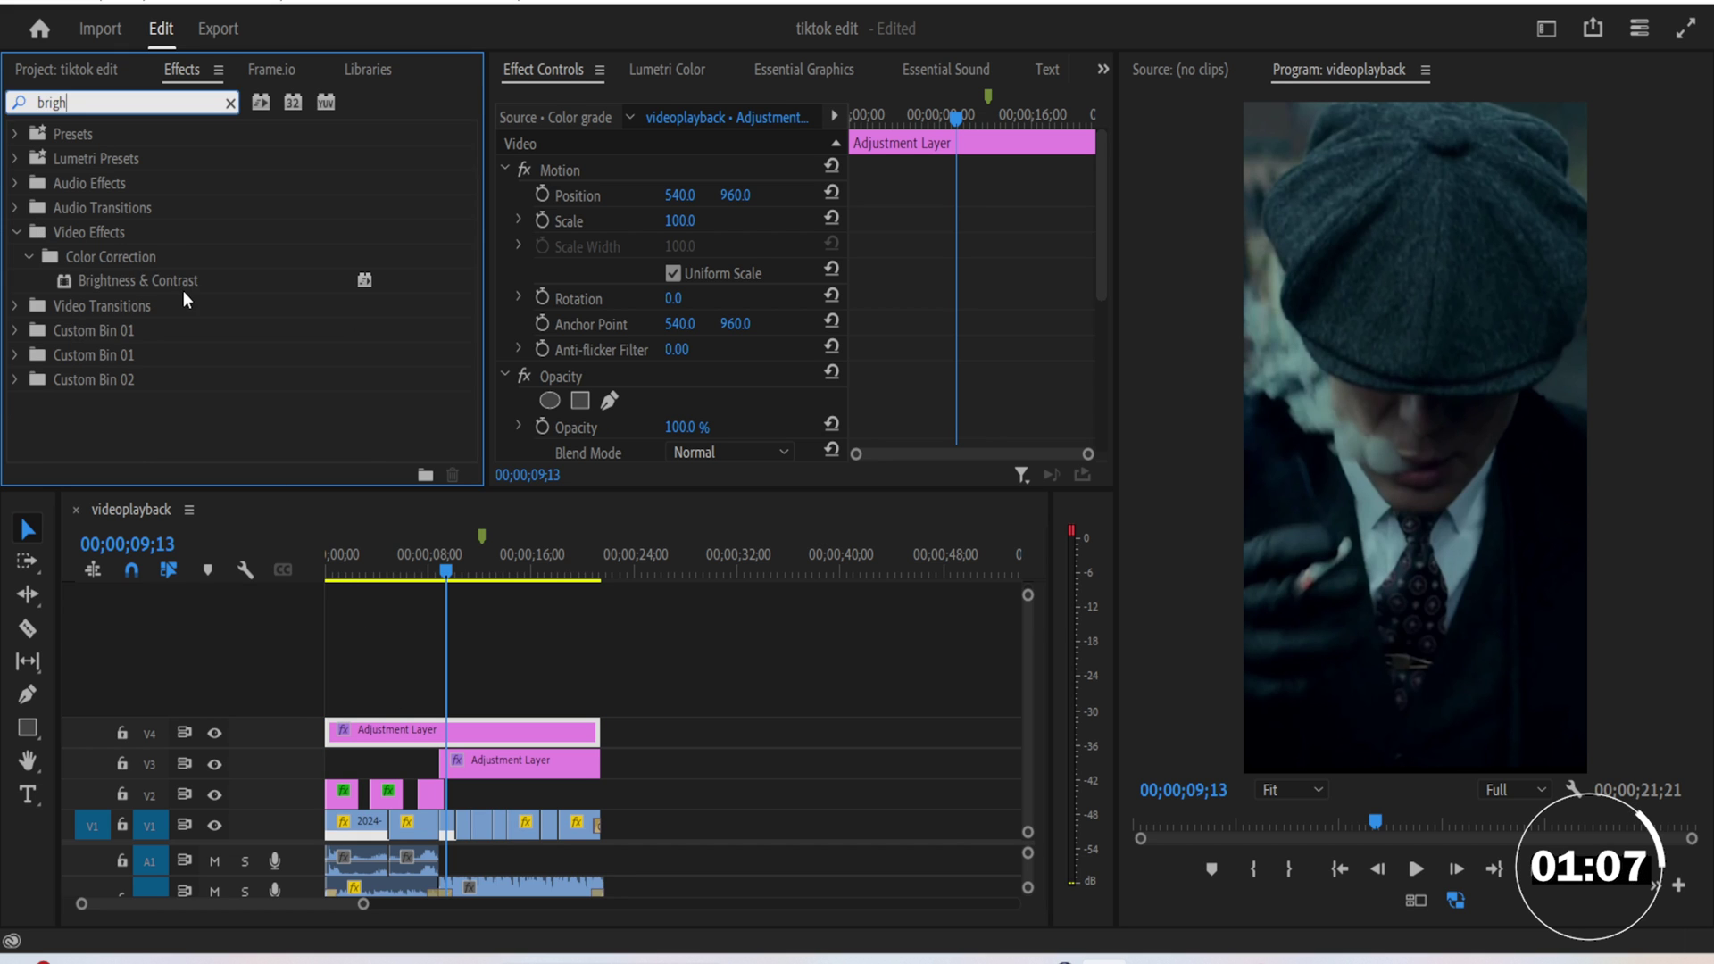
{"action": "double_click", "coordinate": [50, 103]}
{"action": "type", "text": "lumetri colo"}
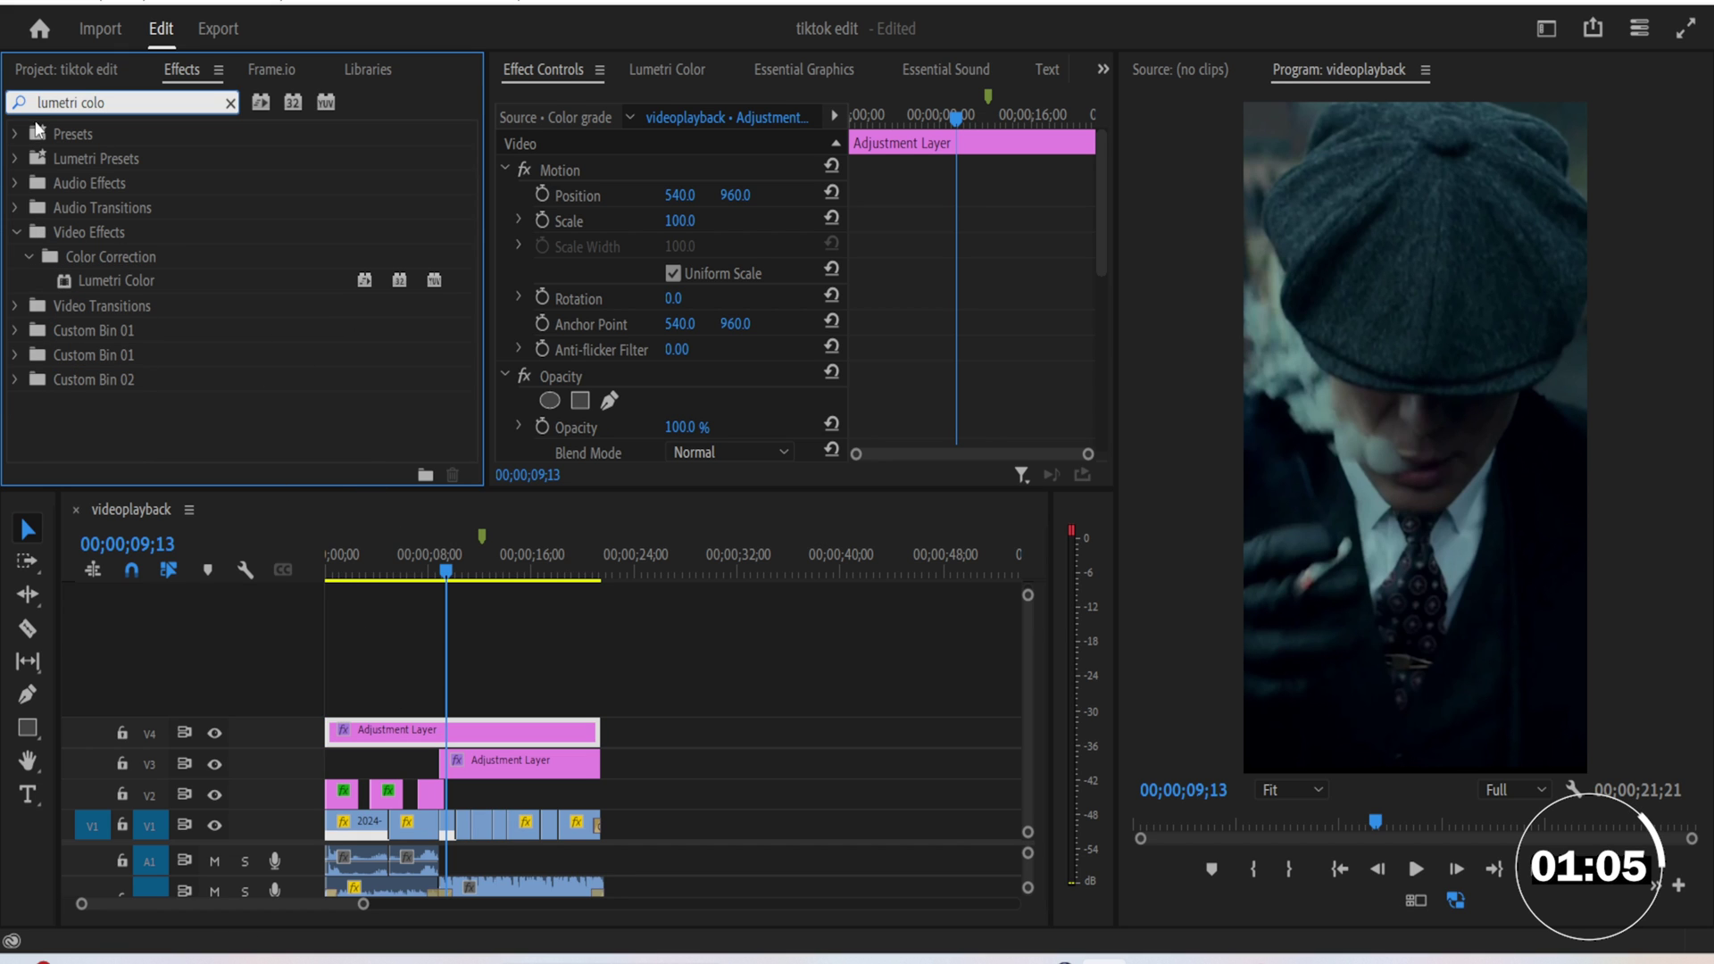
{"action": "left_click_drag", "start_coordinate": [132, 291], "coordinate": [218, 346]}
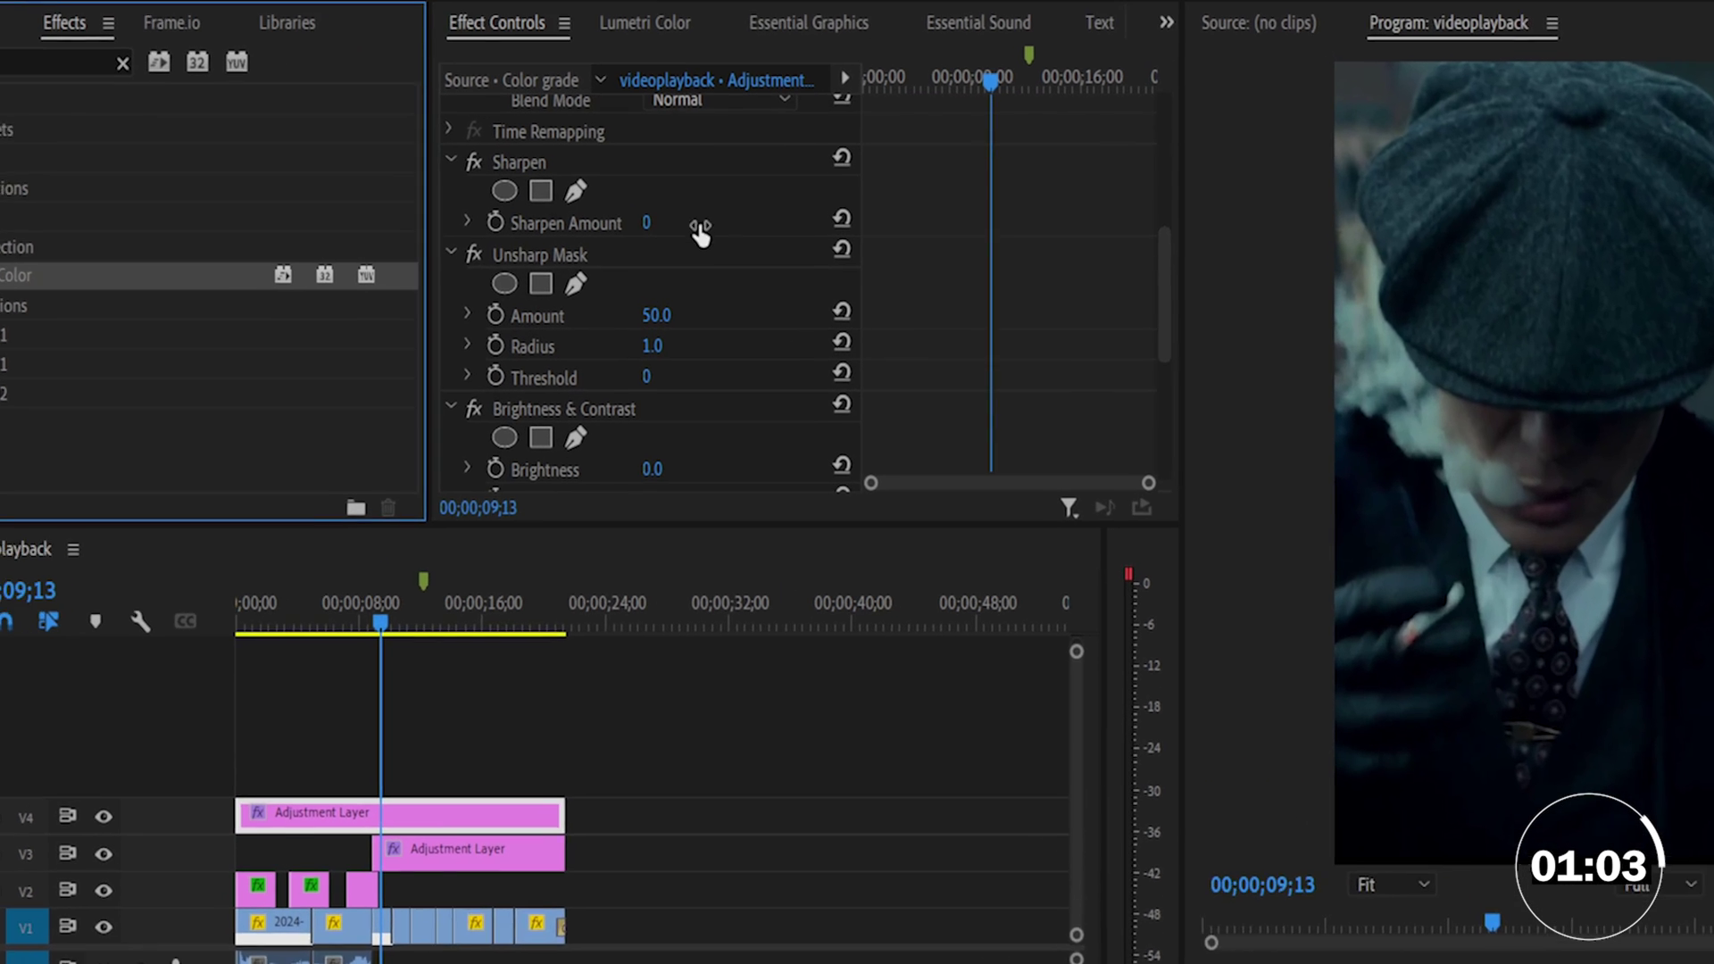
Step: Set Sharpen Amount to 25 and the Unsharp Mask amount to 30 on the color grade layer
{"action": "left_click", "coordinate": [670, 235]}
{"action": "type", "text": "25"}
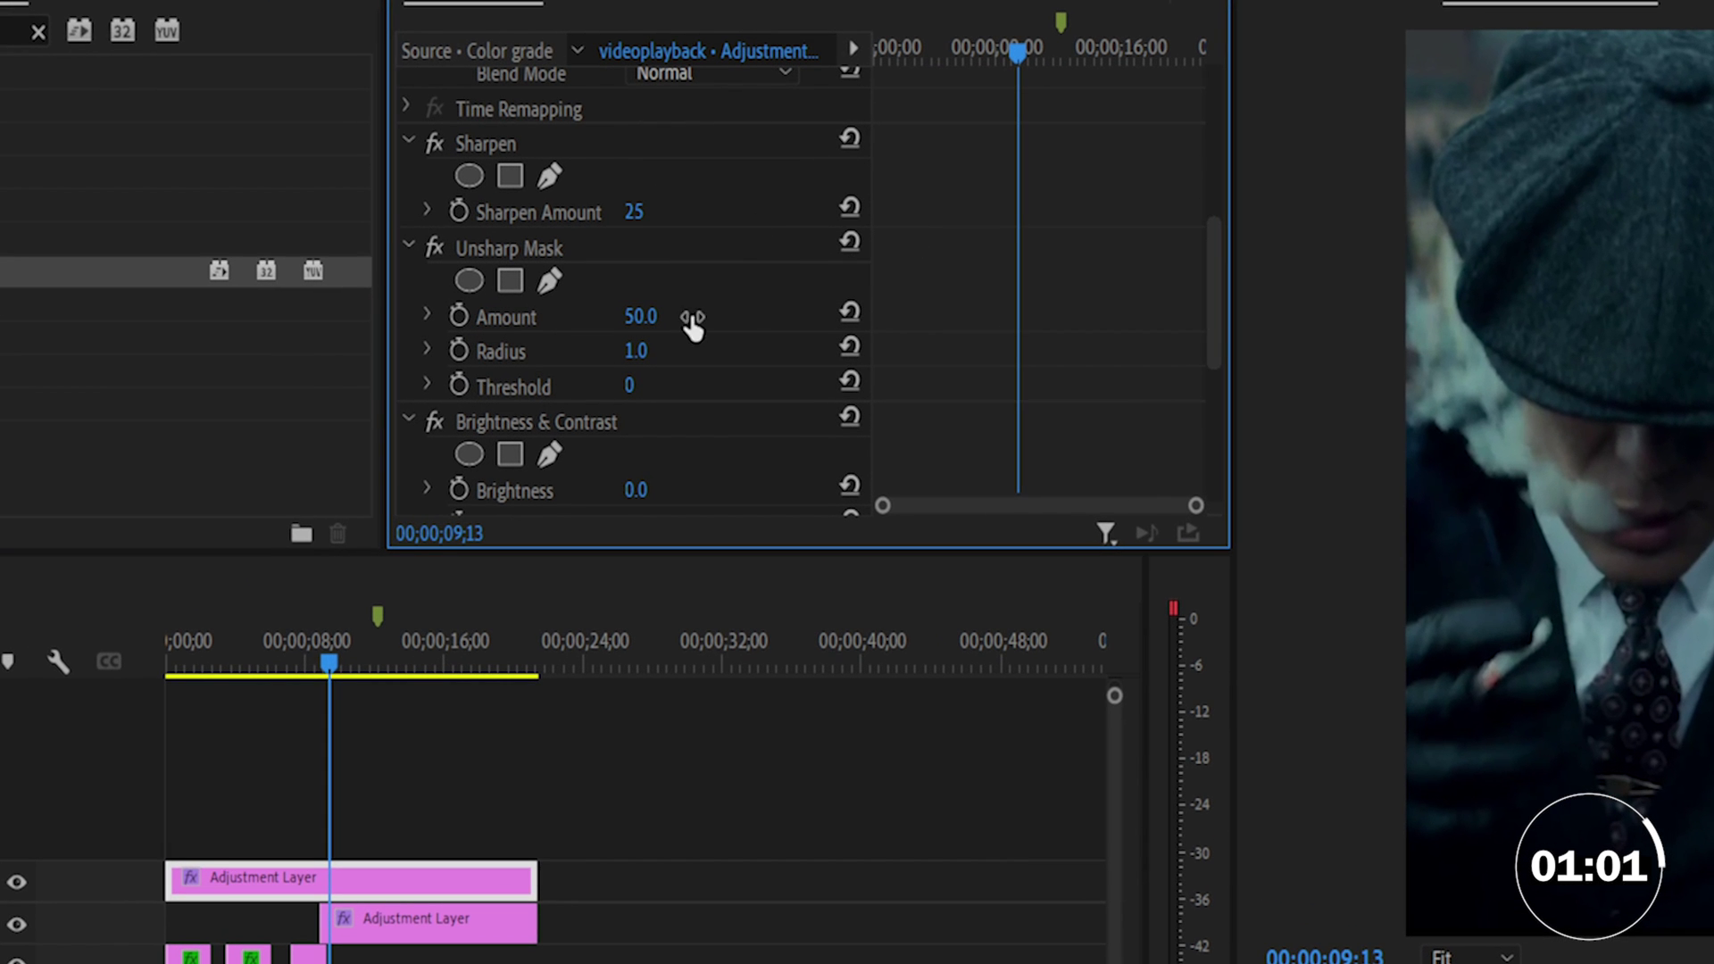
{"action": "type", "text": "30"}
{"action": "key", "text": "Return"}
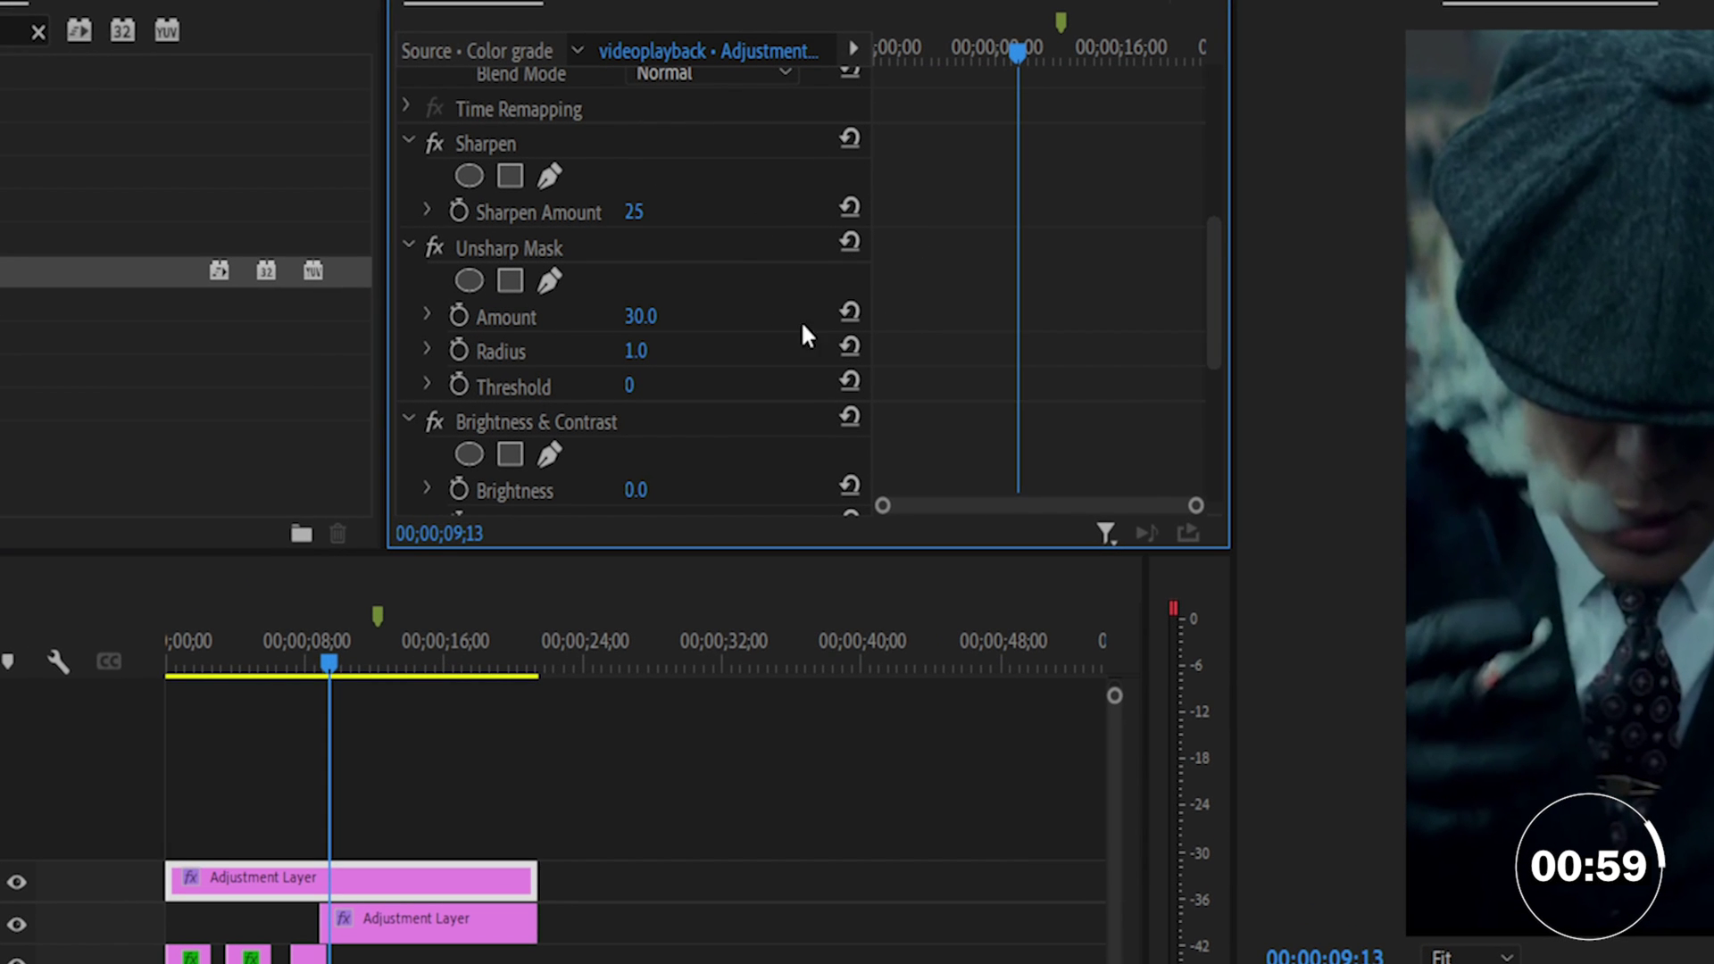
Step: Set the Unsharp Mask radius to 10, brightness to 15 and contrast to 5, and scale up the color grade layer
{"action": "type", "text": "0"}
{"action": "key", "text": "Return"}
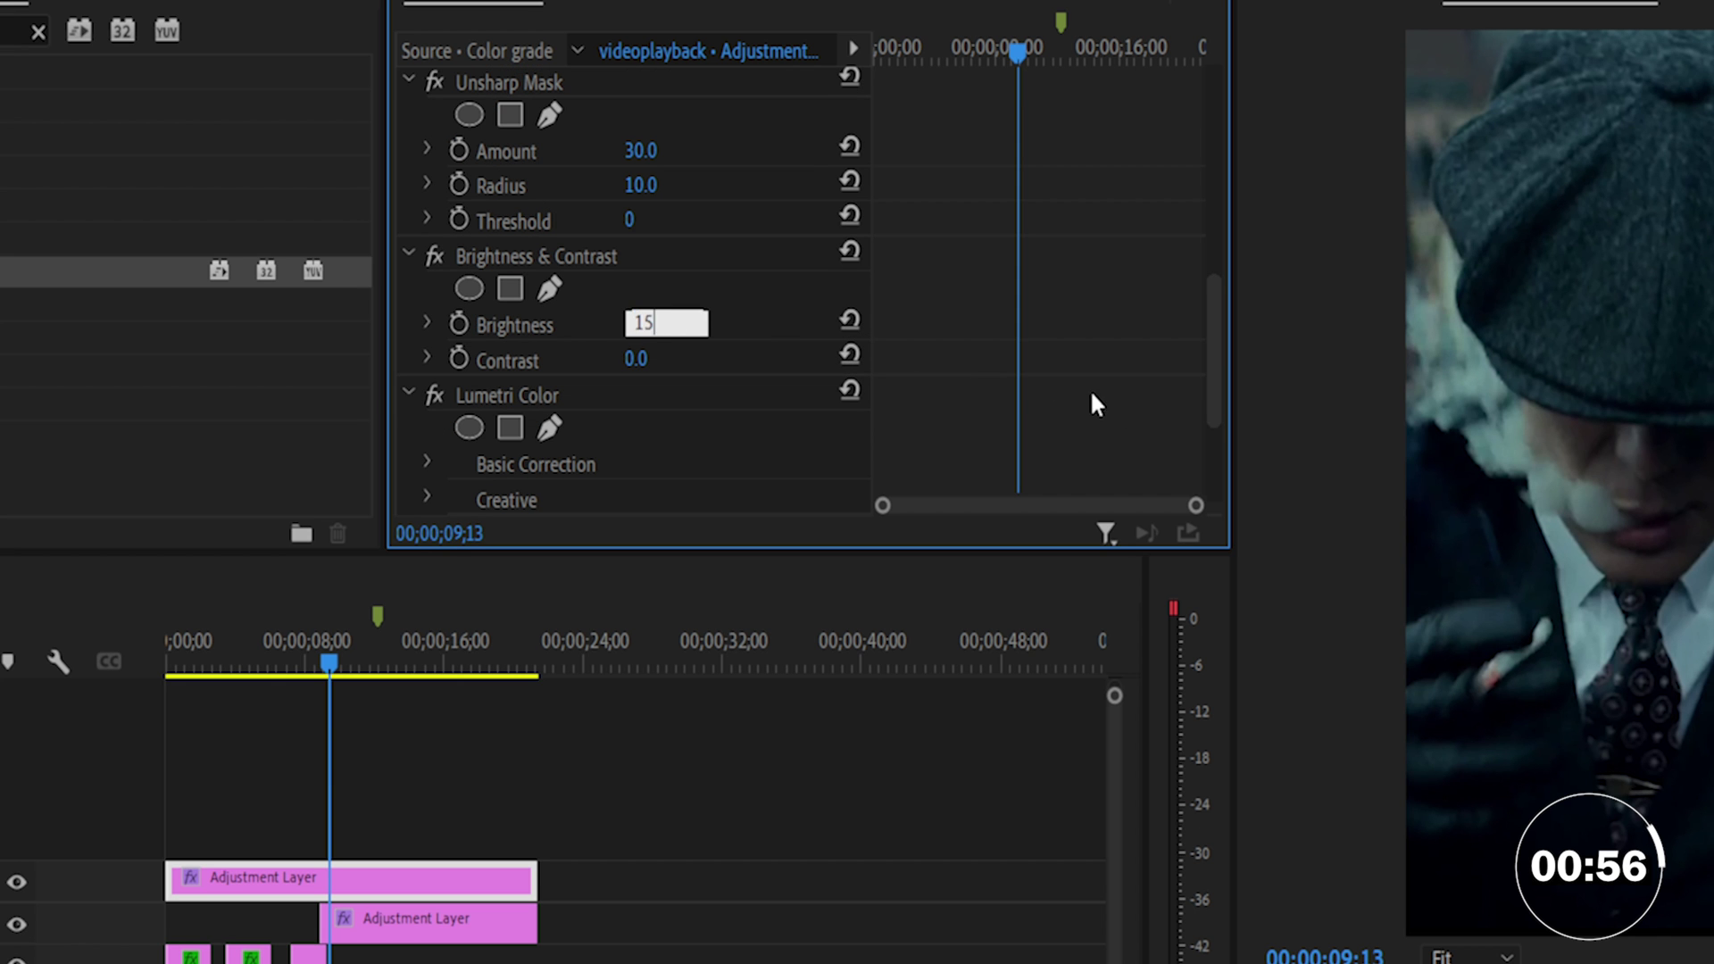
{"action": "key", "text": "Return"}
{"action": "key", "text": "Tab"}
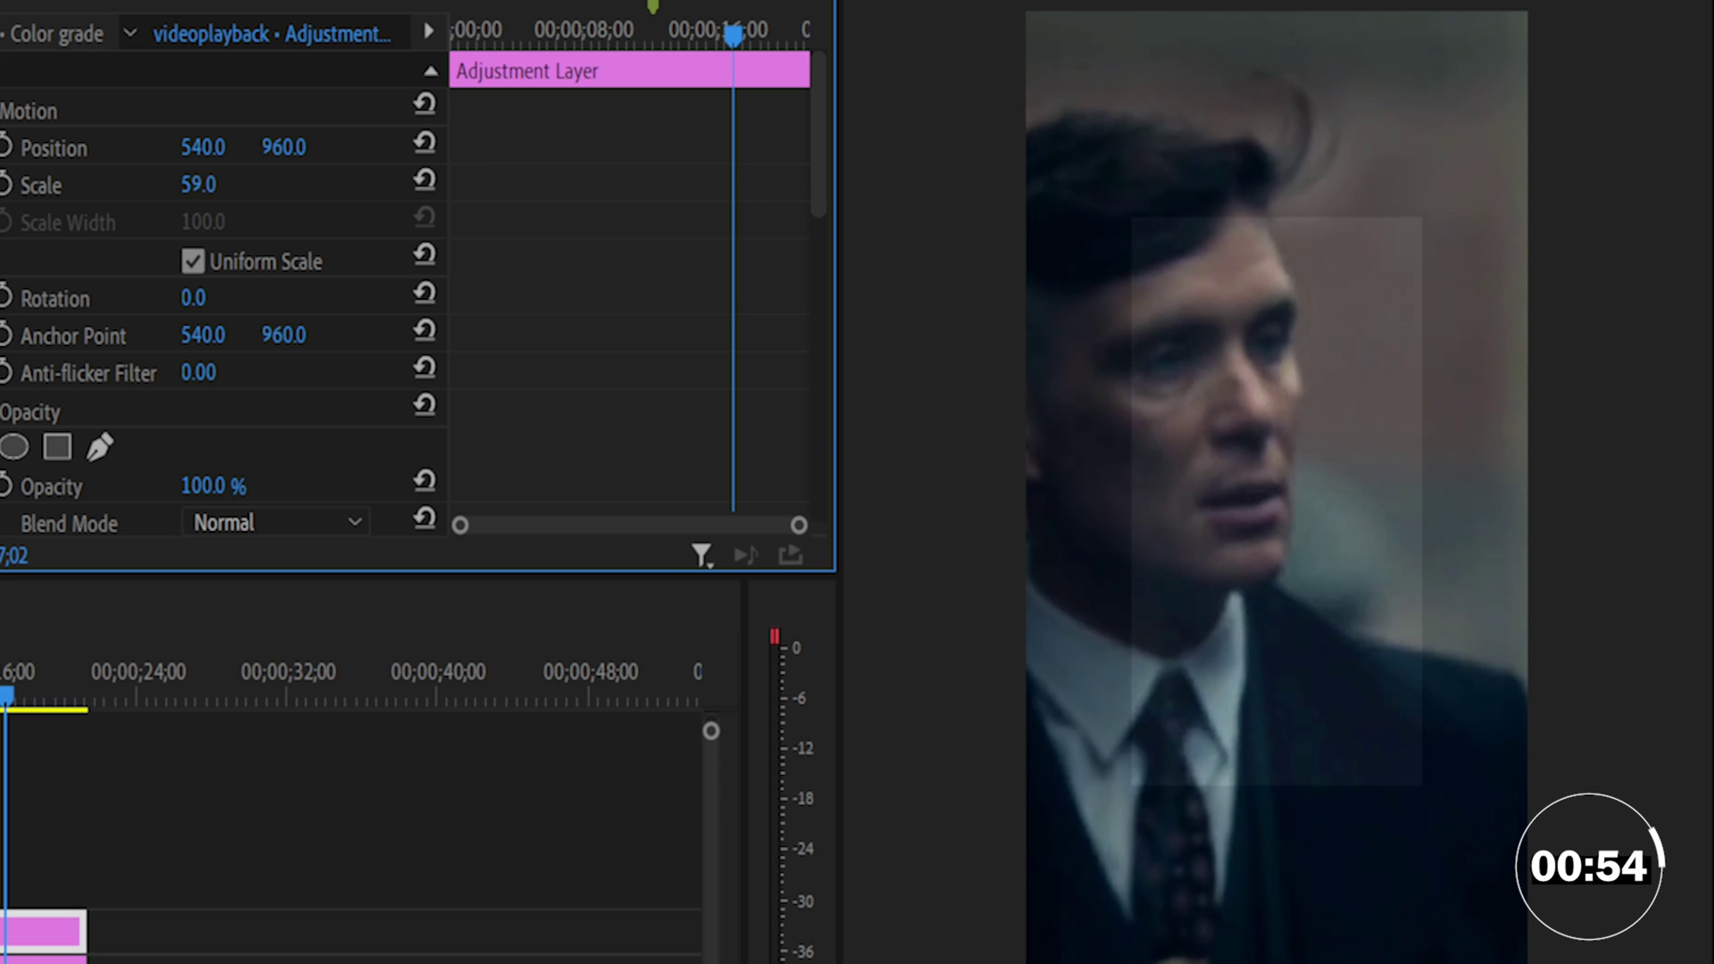
{"action": "left_click_drag", "start_coordinate": [198, 184], "coordinate": [271, 184]}
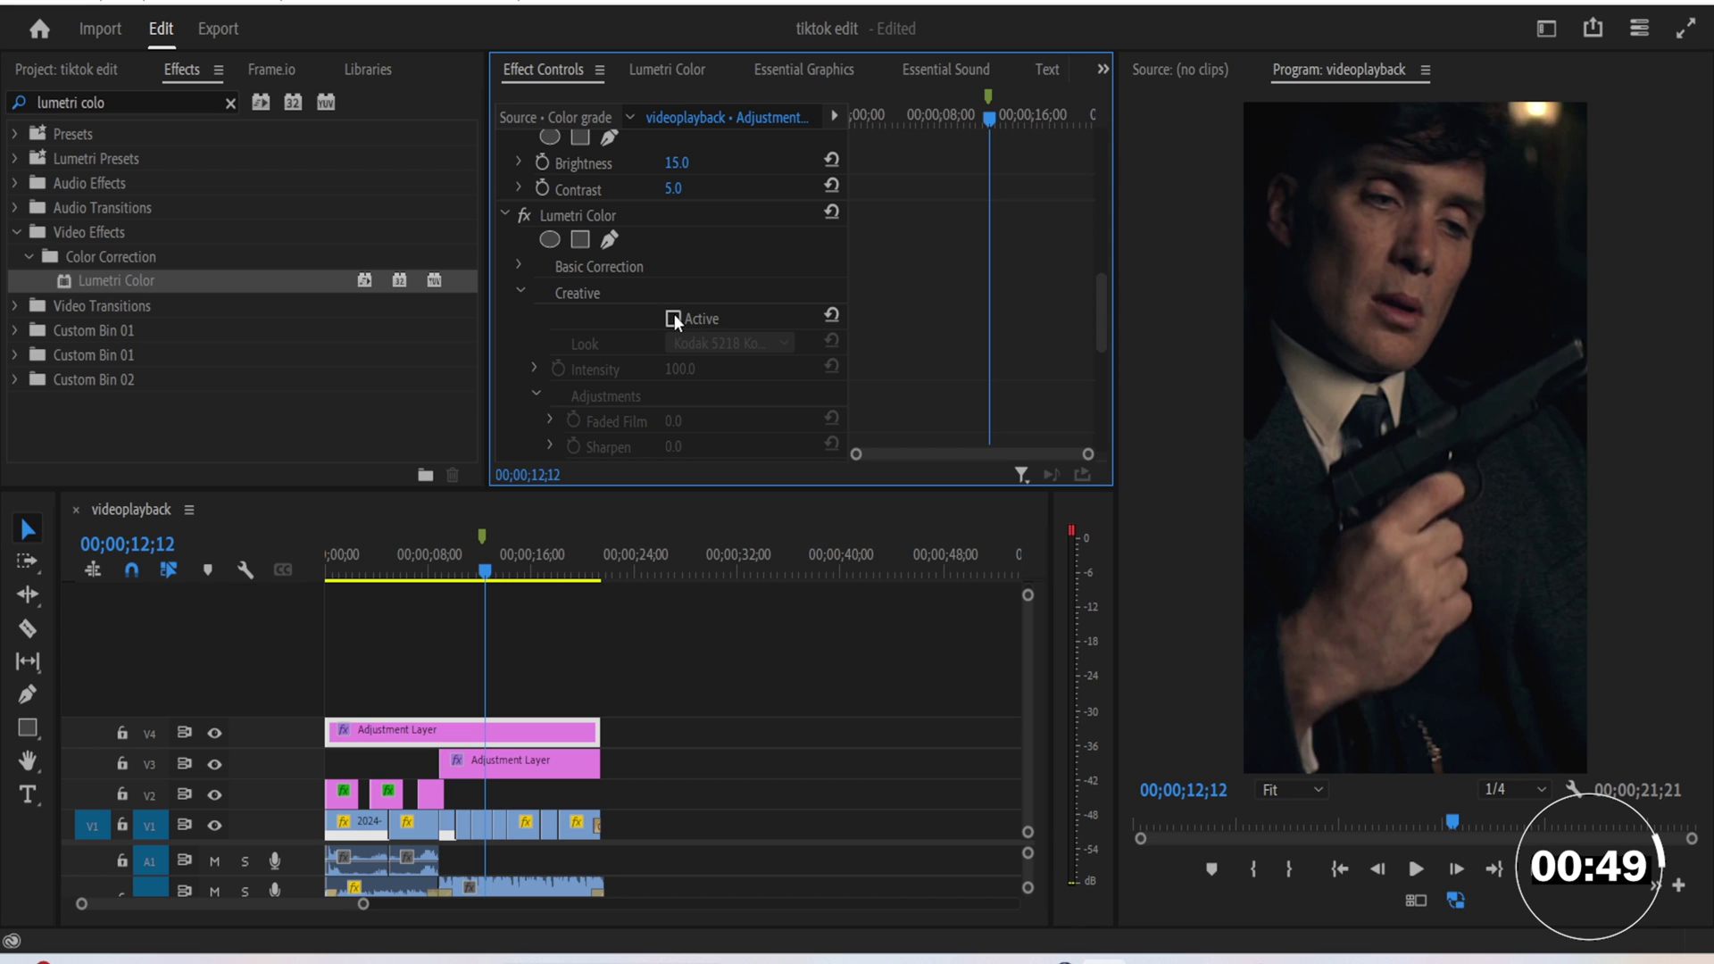
Step: Activate Lumetri Color's Creative settings with the Kodak 5218 Kodak 2395 look at an intensity of 25
{"action": "left_click", "coordinate": [673, 317]}
{"action": "left_click", "coordinate": [704, 342]}
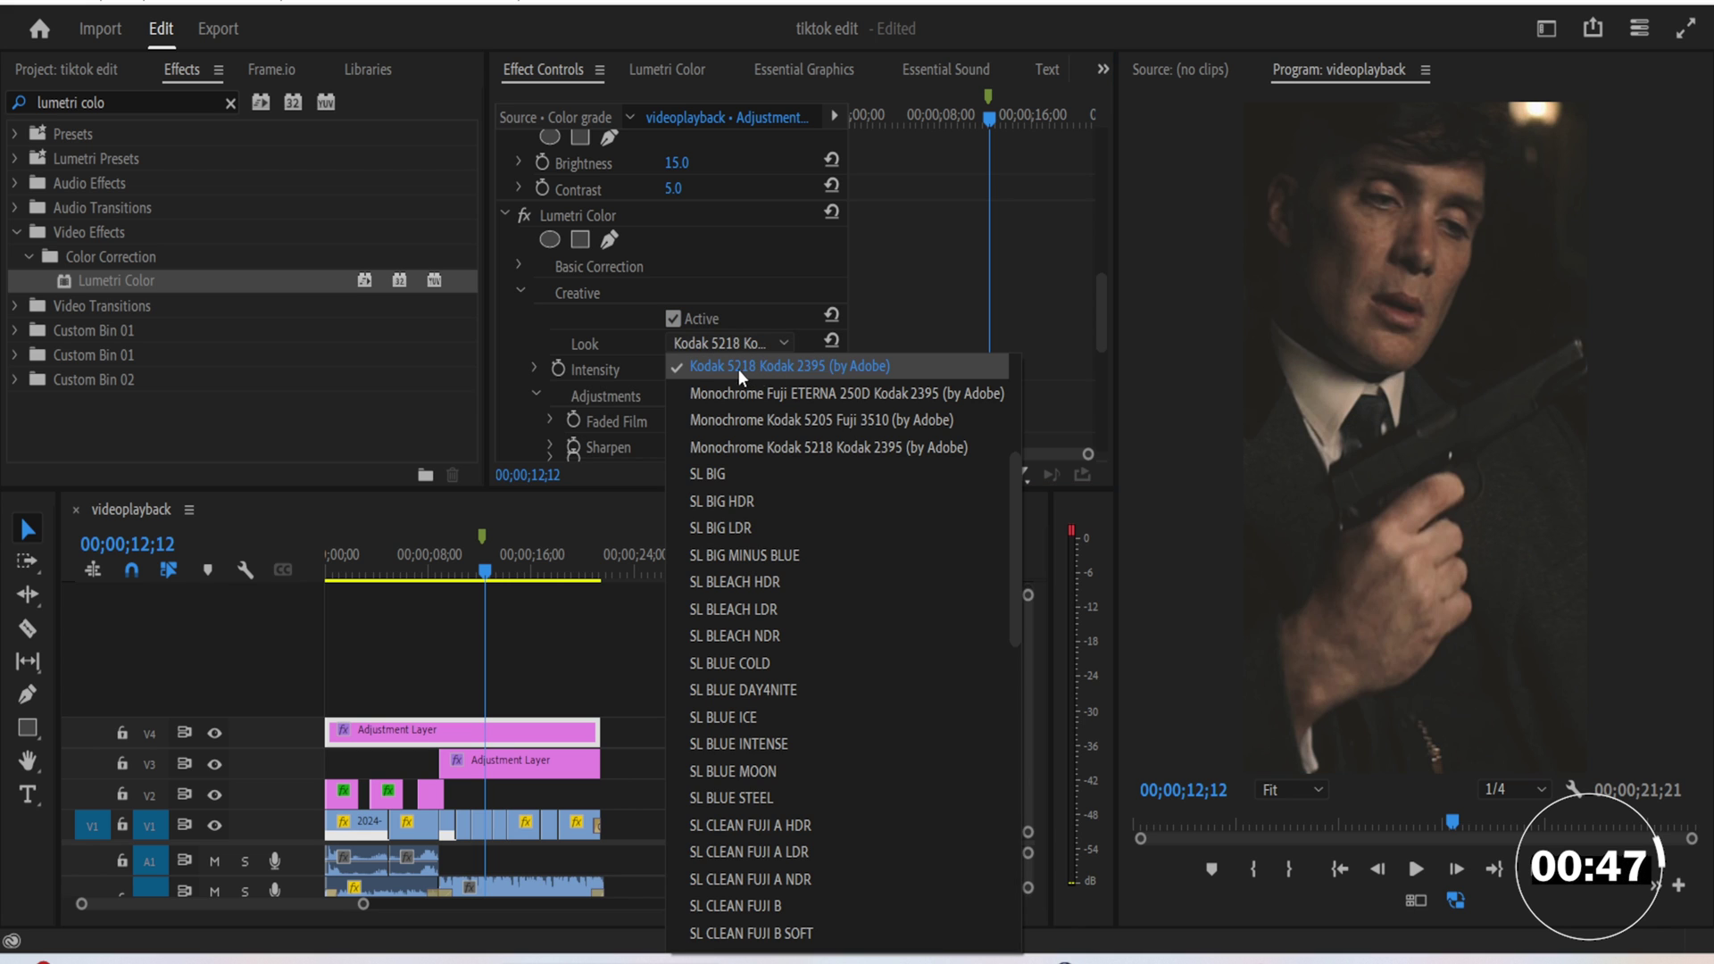
{"action": "left_click", "coordinate": [808, 366]}
{"action": "type", "text": "2"}
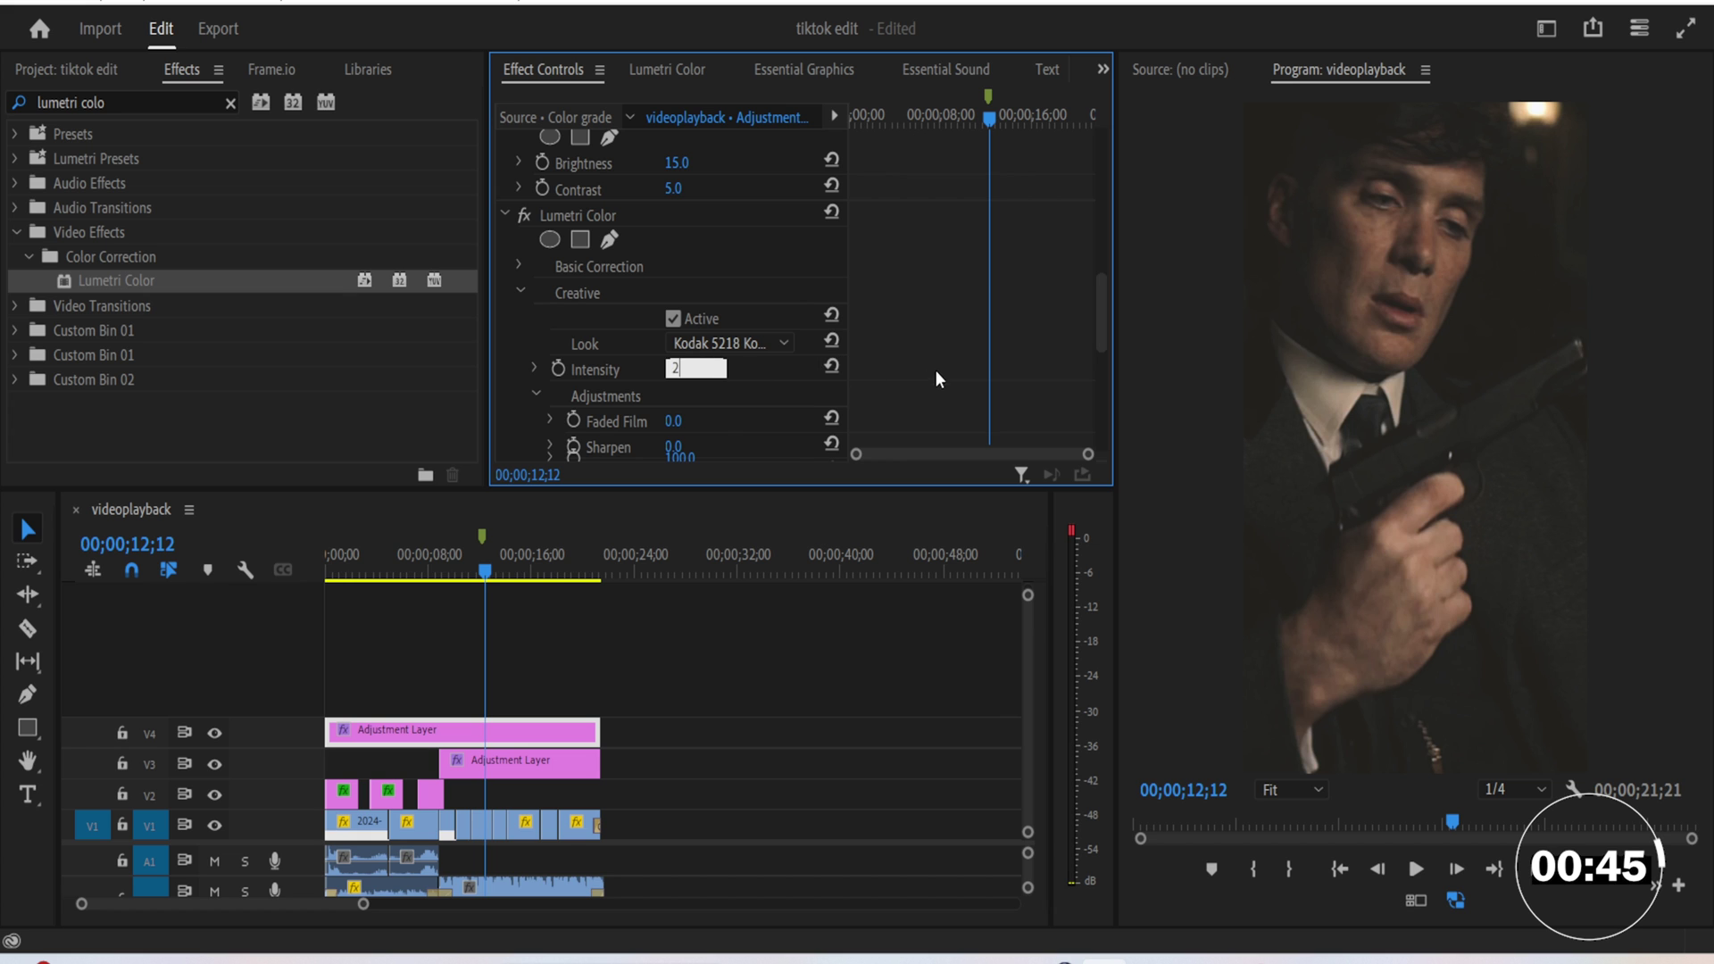
{"action": "type", "text": "5"}
{"action": "key", "text": "Return"}
{"action": "scroll", "coordinate": [759, 339], "scroll_direction": "down", "scroll_amount": 3}
{"action": "left_click", "coordinate": [725, 324]}
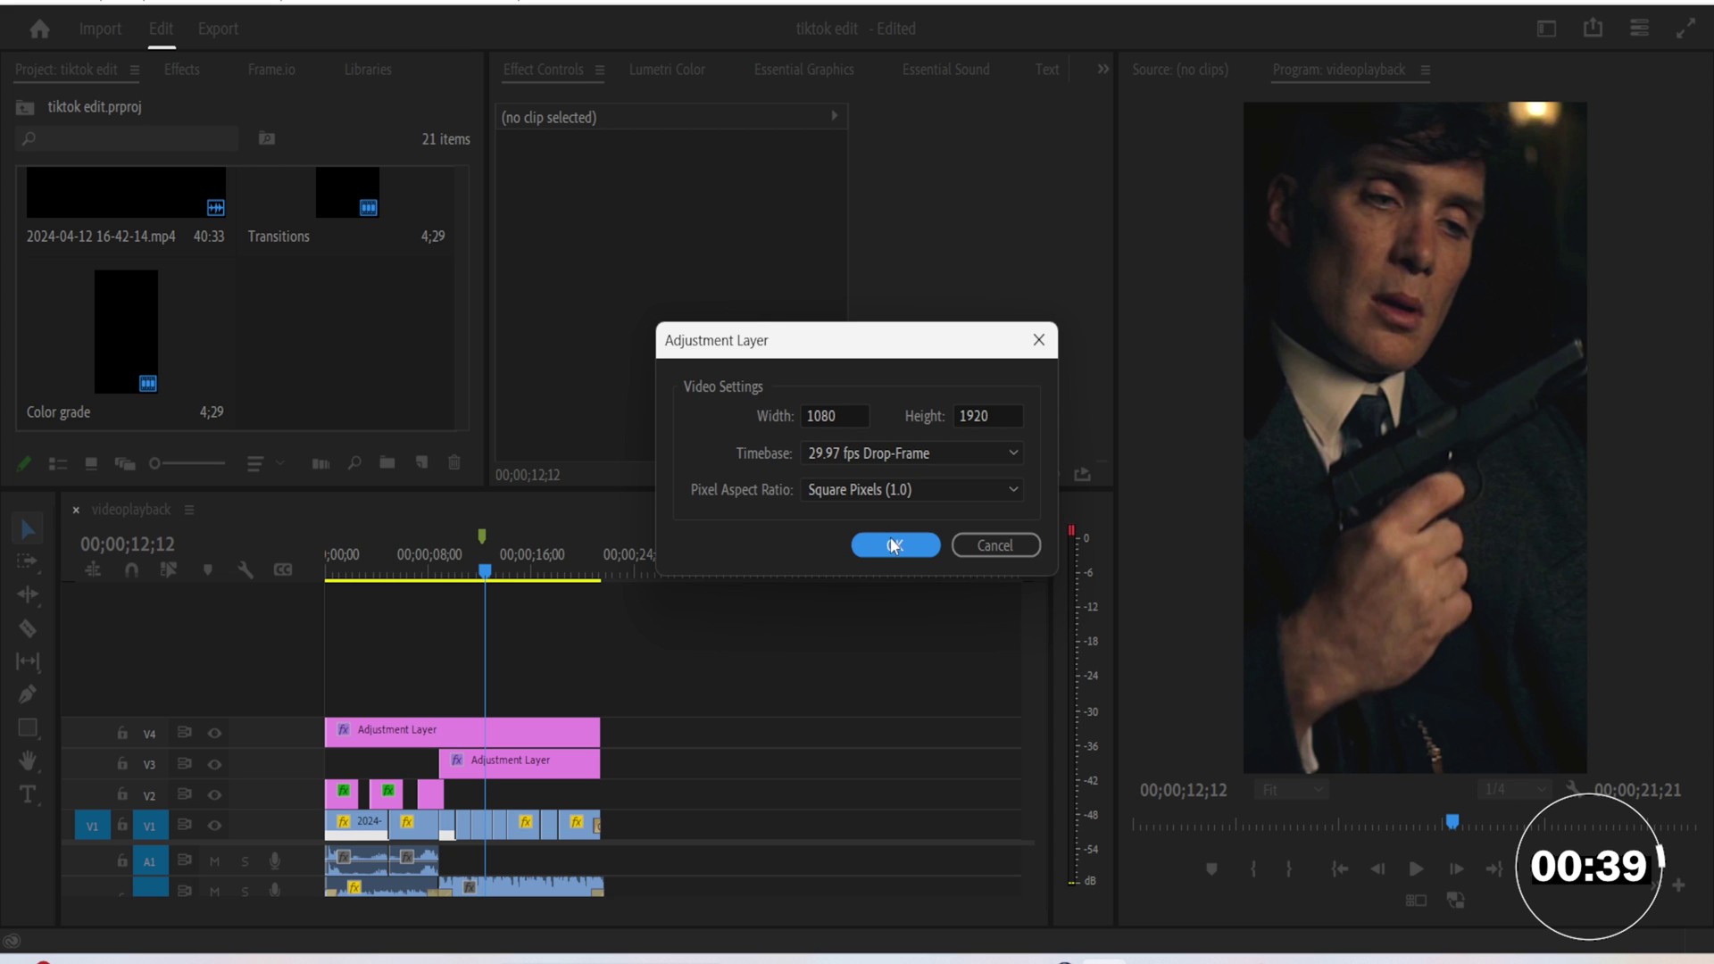
Step: Create a 1080 x 1920 adjustment layer at 29.97 fps, named vignette, and place it on V5 across the sequence
{"action": "left_click", "coordinate": [893, 545]}
{"action": "type", "text": "vignette"}
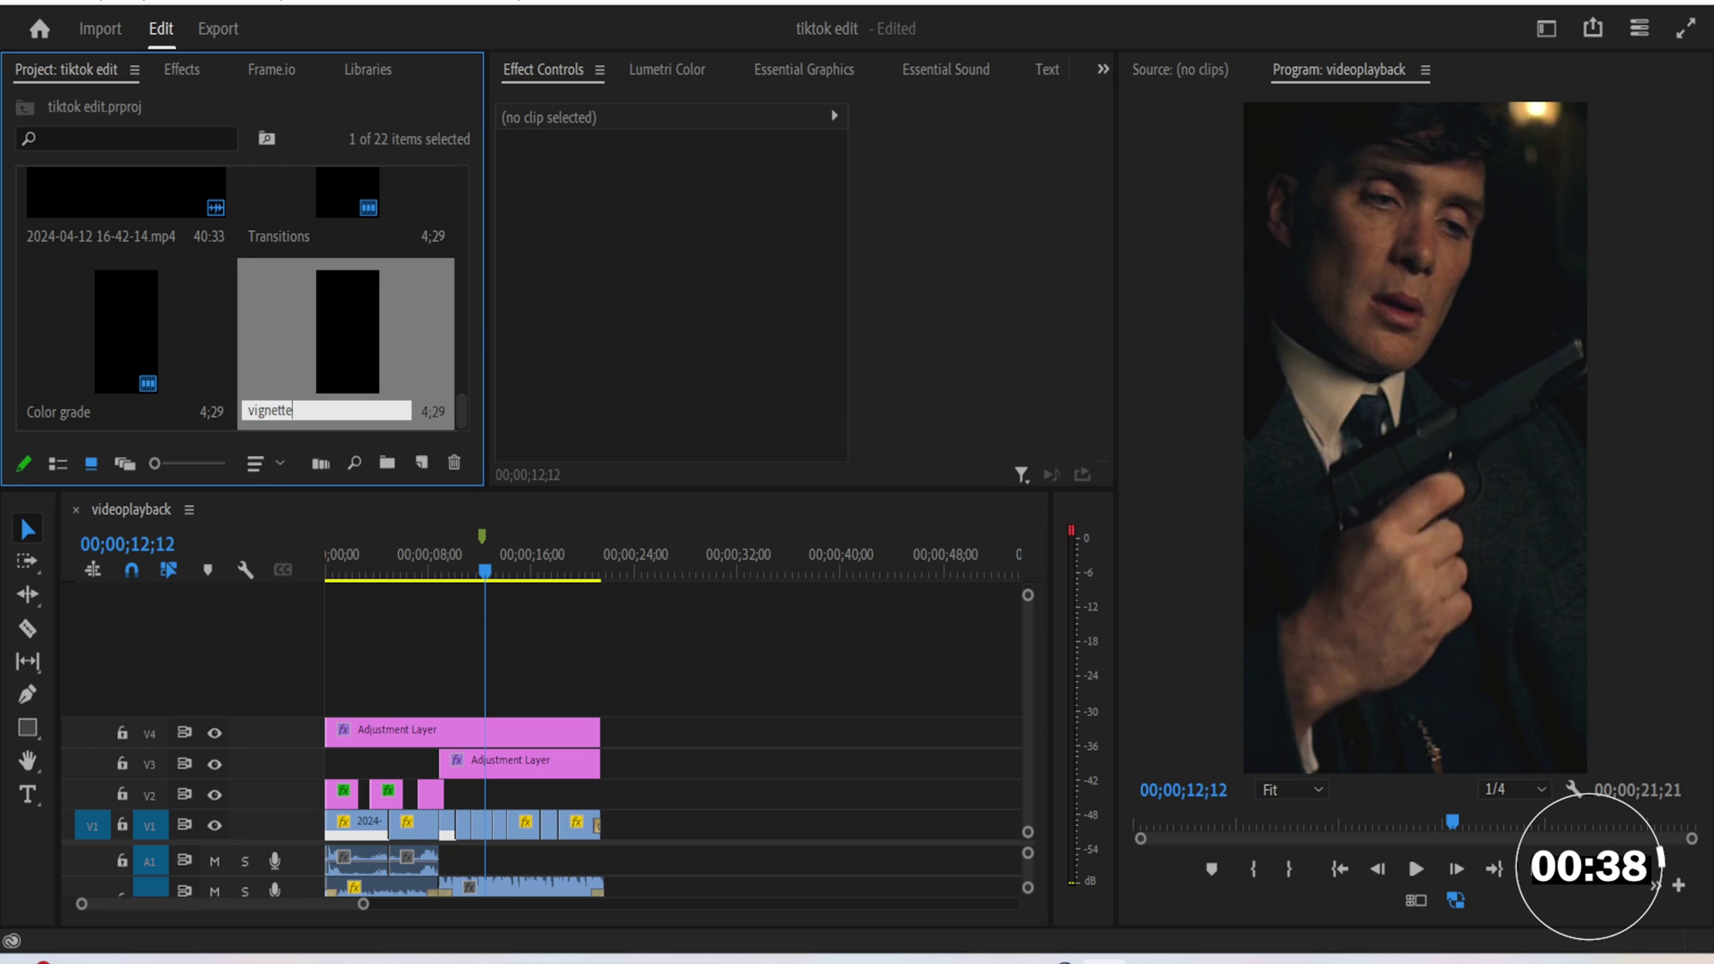
Step: In the Color workspace, give the vignette layer a Lumetri vignette with amount -3.0 and a lowered midpoint
{"action": "left_click", "coordinate": [1545, 28]}
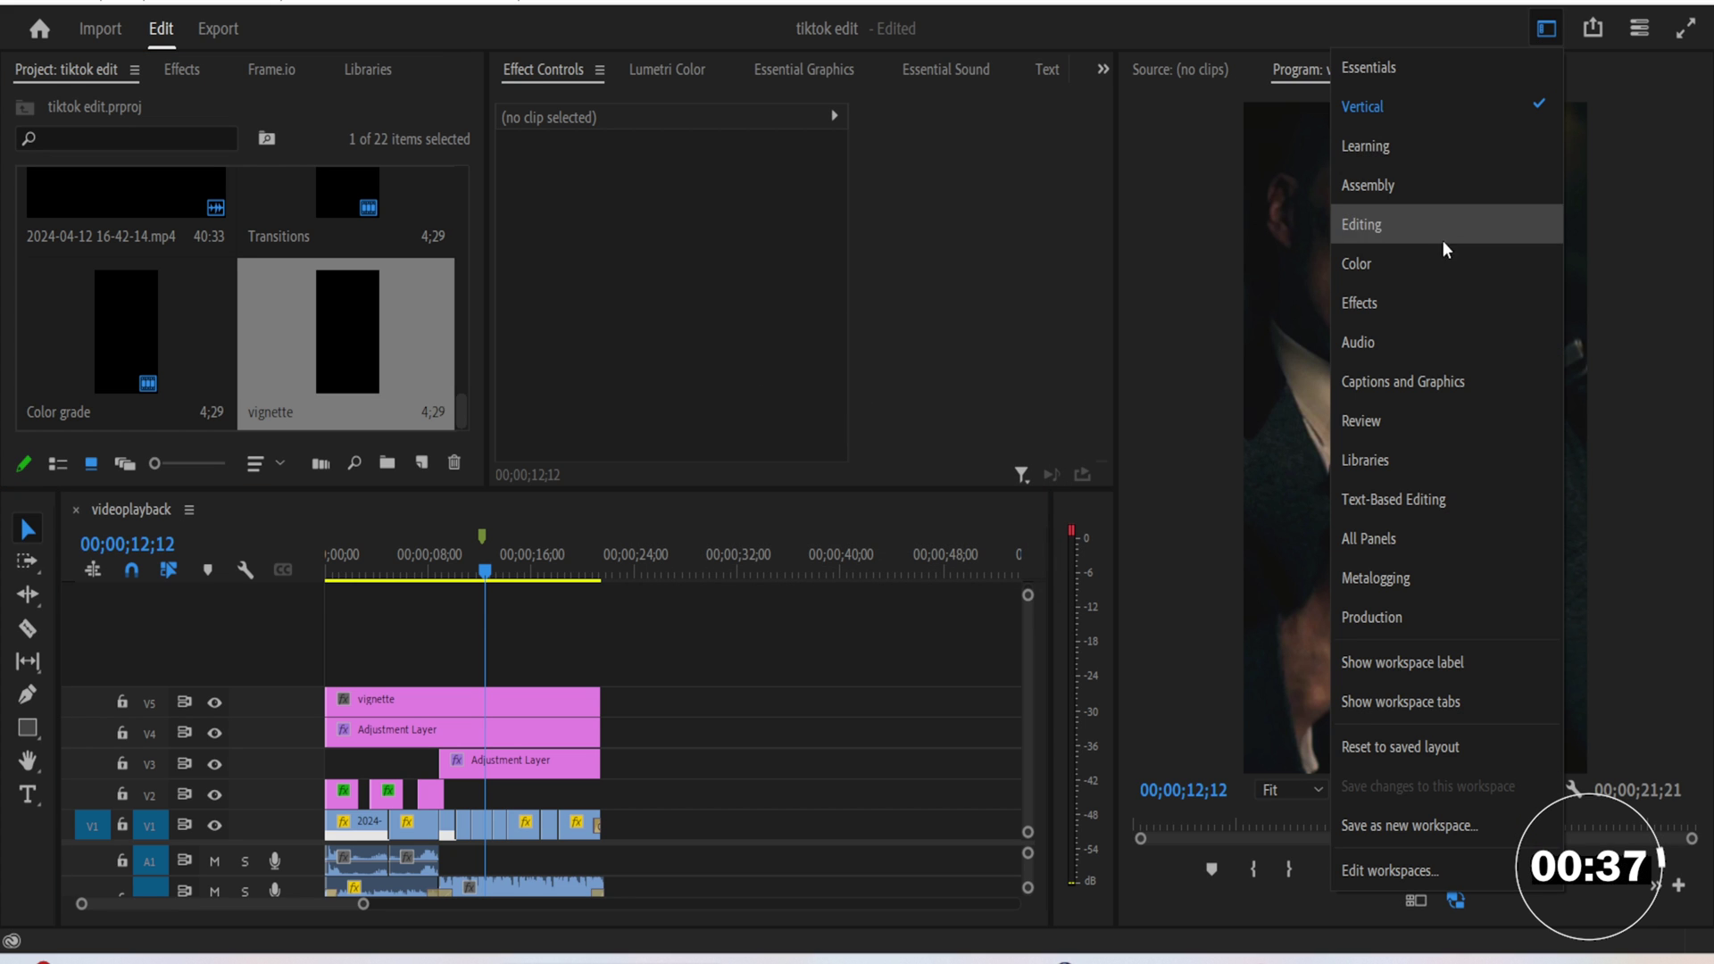
{"action": "left_click", "coordinate": [1429, 270]}
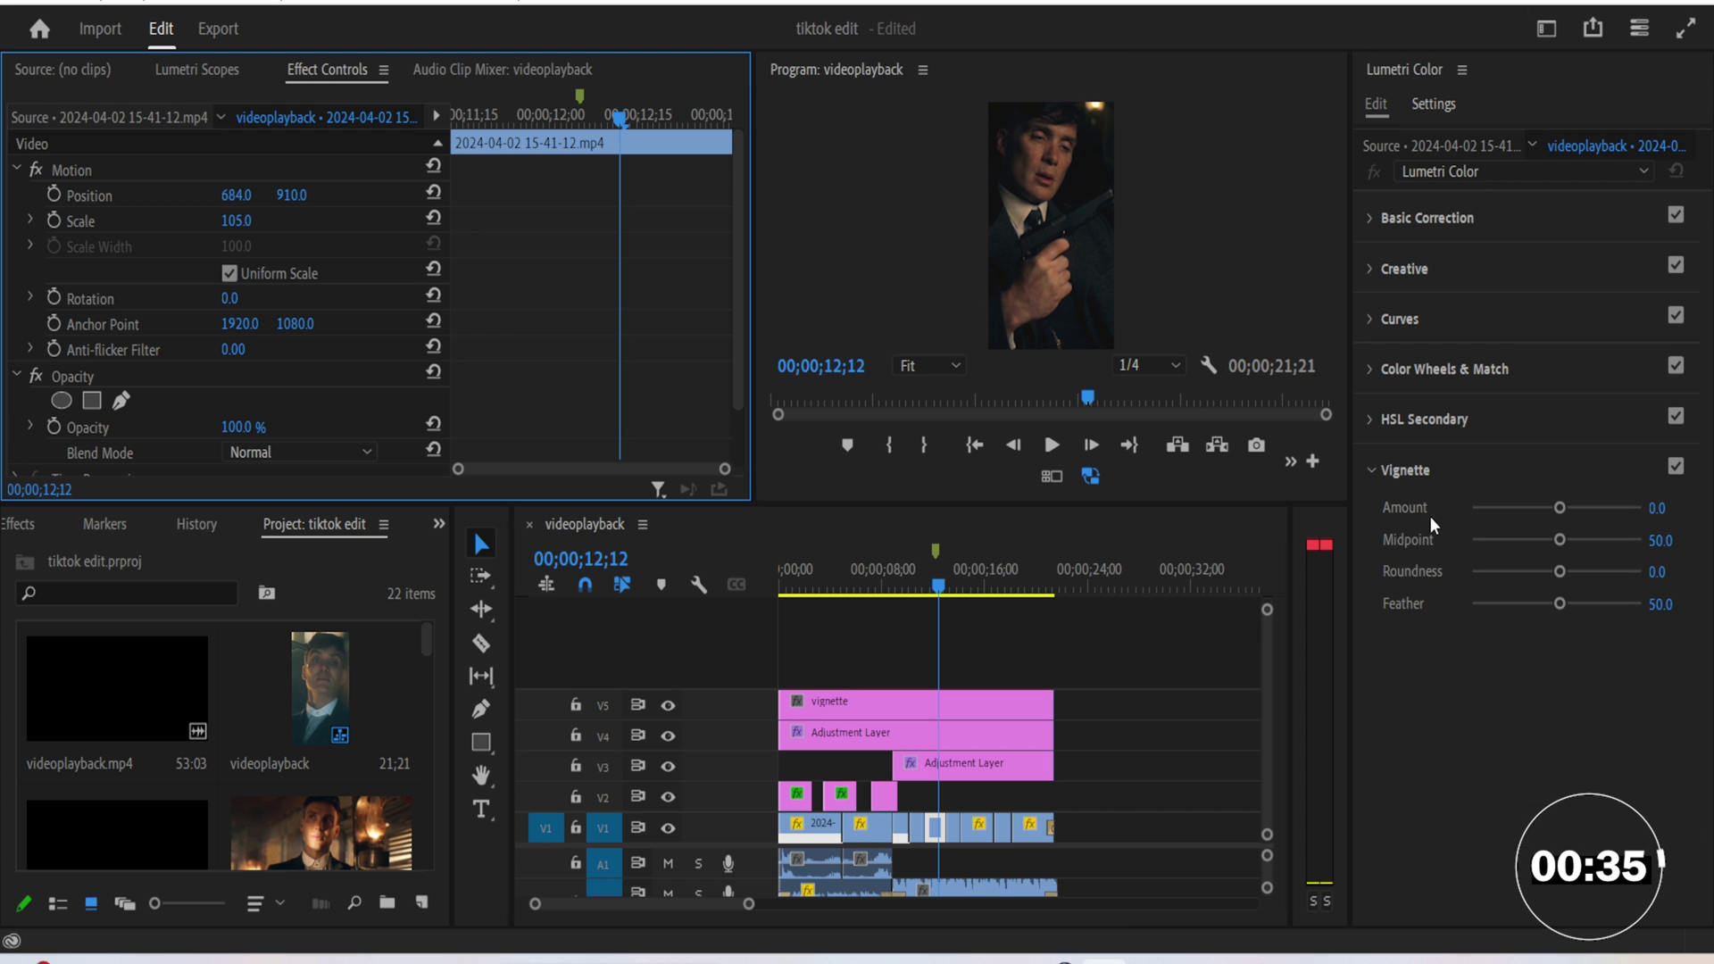
{"action": "left_click_drag", "start_coordinate": [1560, 507], "coordinate": [1461, 507]}
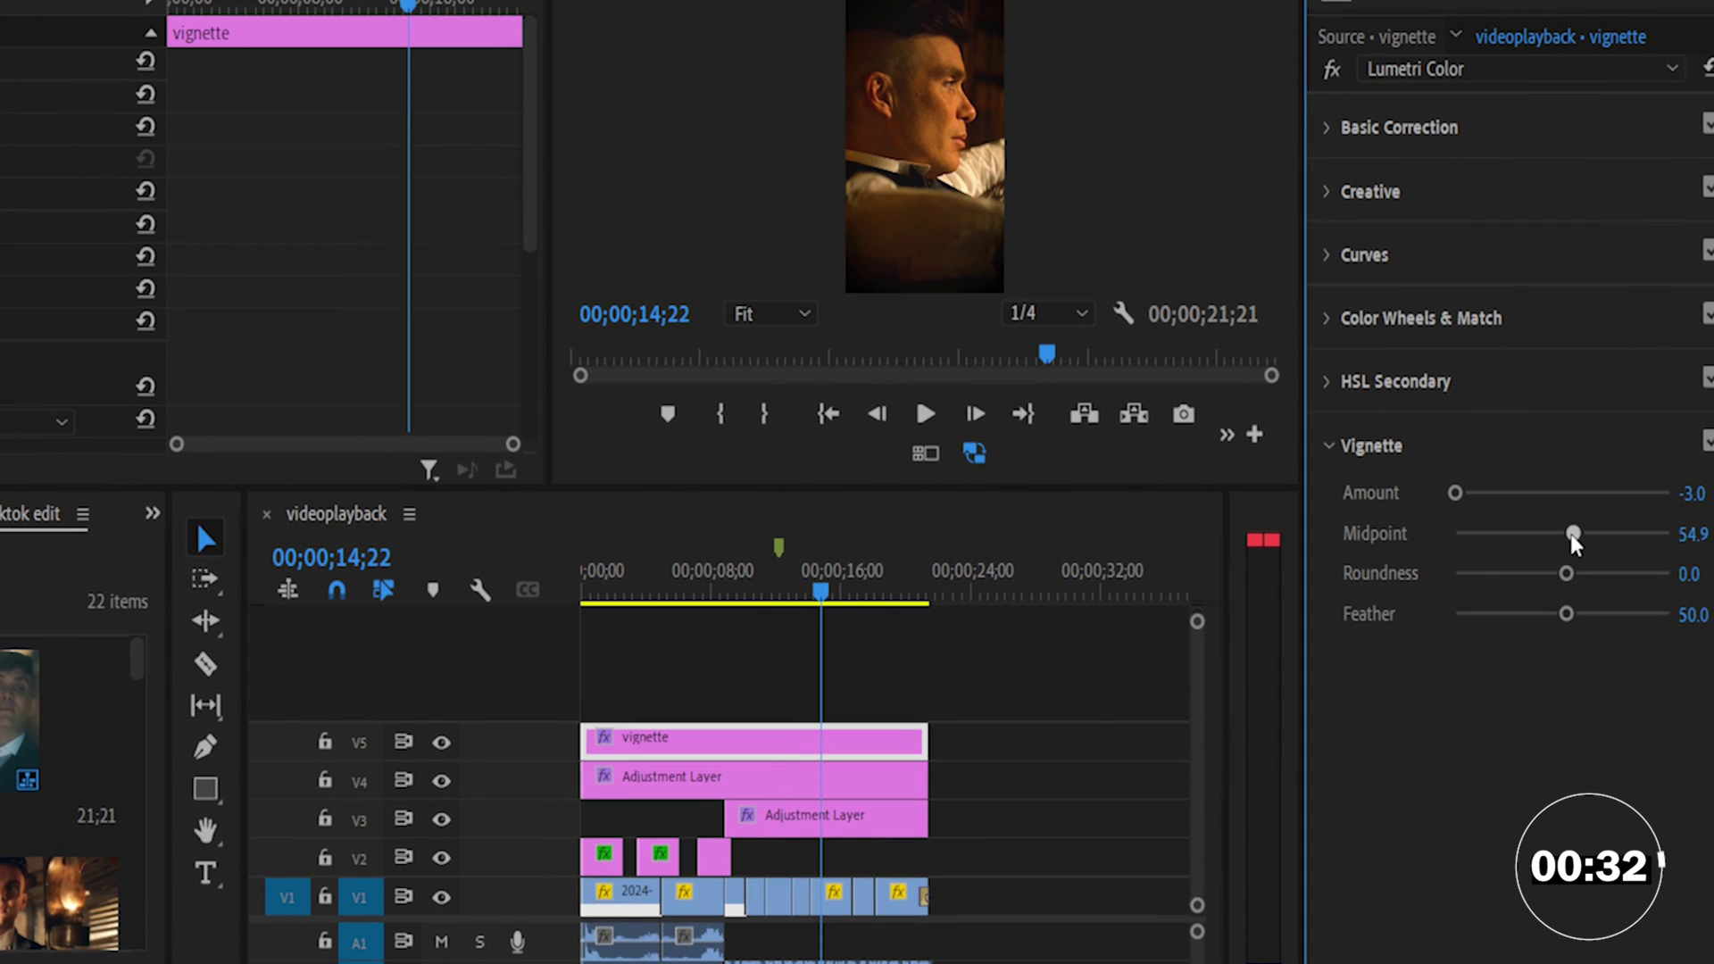
{"action": "left_click_drag", "start_coordinate": [1571, 534], "coordinate": [1540, 537]}
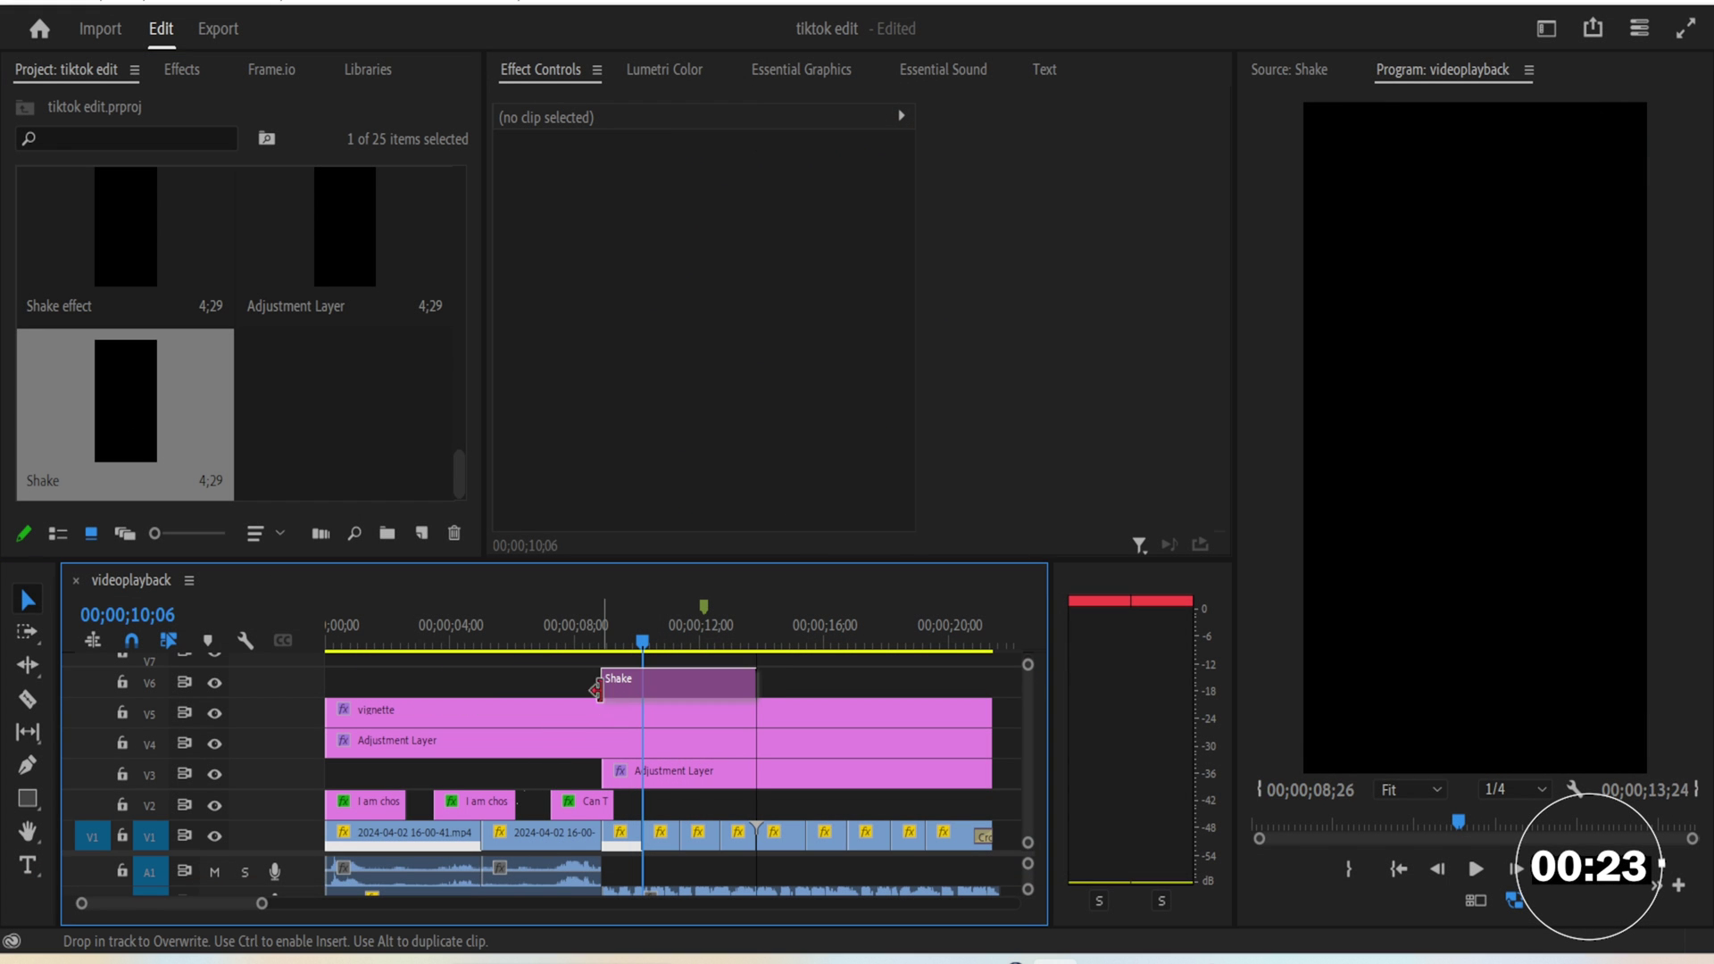
Step: Extend the Shake layer on V6 to the sequence's end and apply Directional Blur with a blur length of 50
{"action": "left_click_drag", "start_coordinate": [753, 680], "coordinate": [987, 681]}
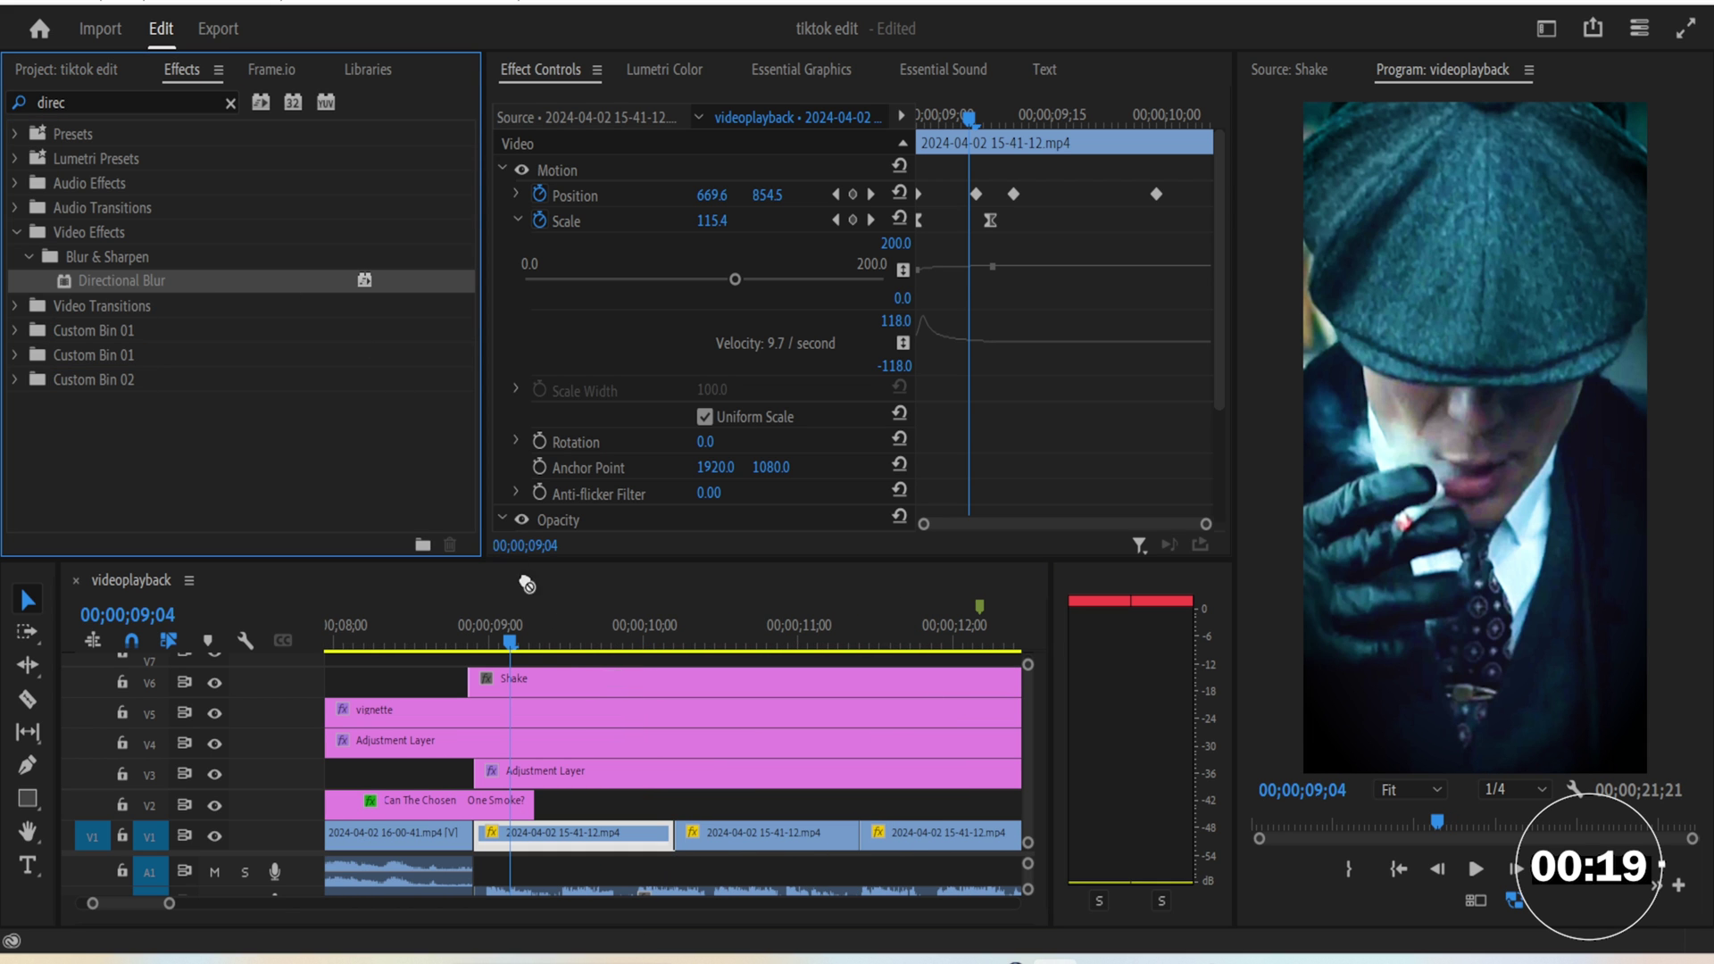
{"action": "left_click_drag", "start_coordinate": [527, 584], "coordinate": [572, 680]}
{"action": "type", "text": "50"}
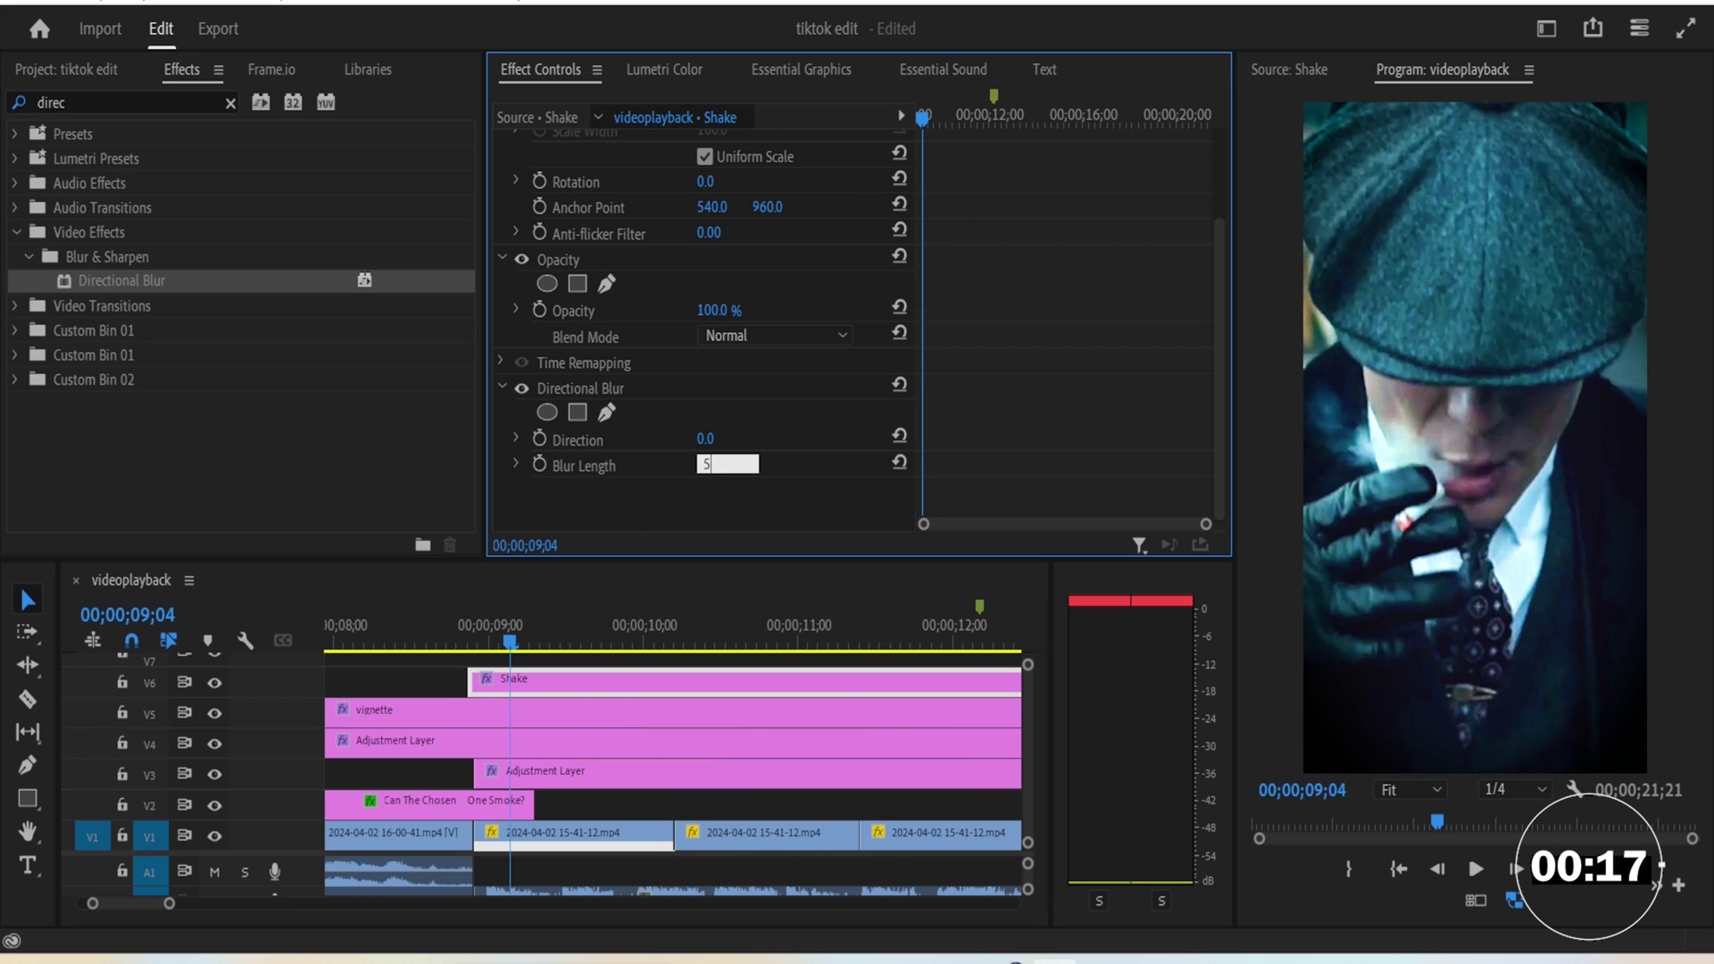
Step: Cut the Shake layer at 00;00;08;23, four frames before the clip change, and delete the part before the cut
{"action": "key", "text": "Left"}
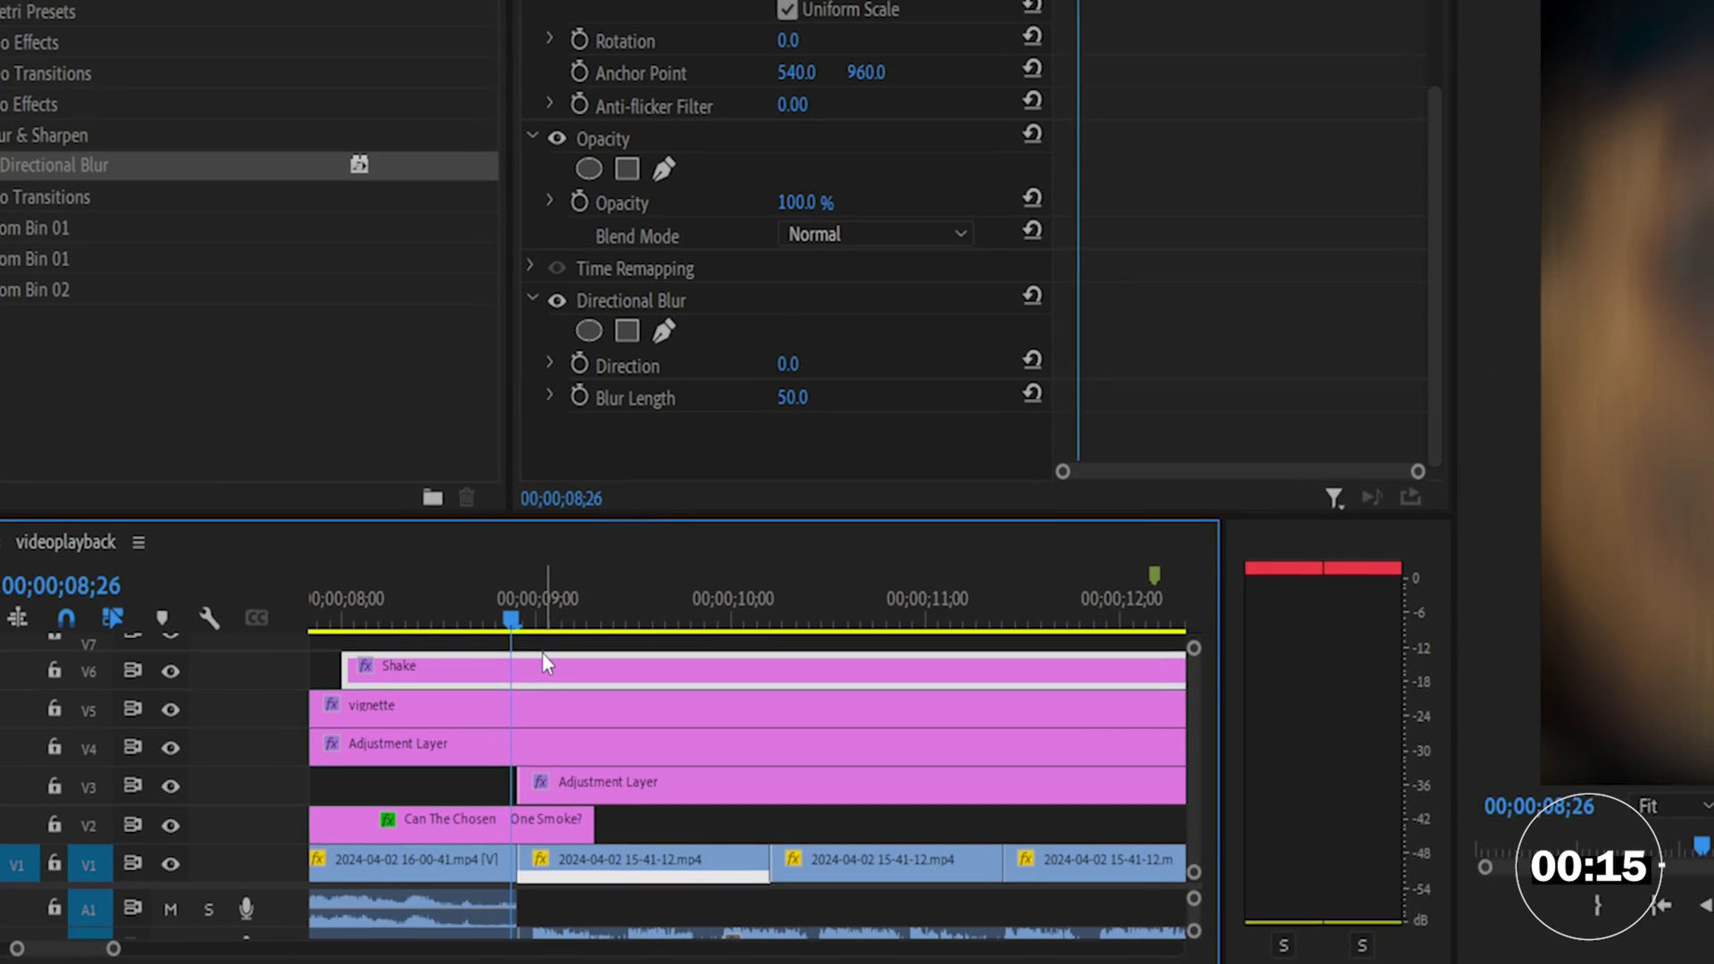
{"action": "key", "text": "Left"}
{"action": "key", "text": "Left"}
{"action": "key", "text": "Left"}
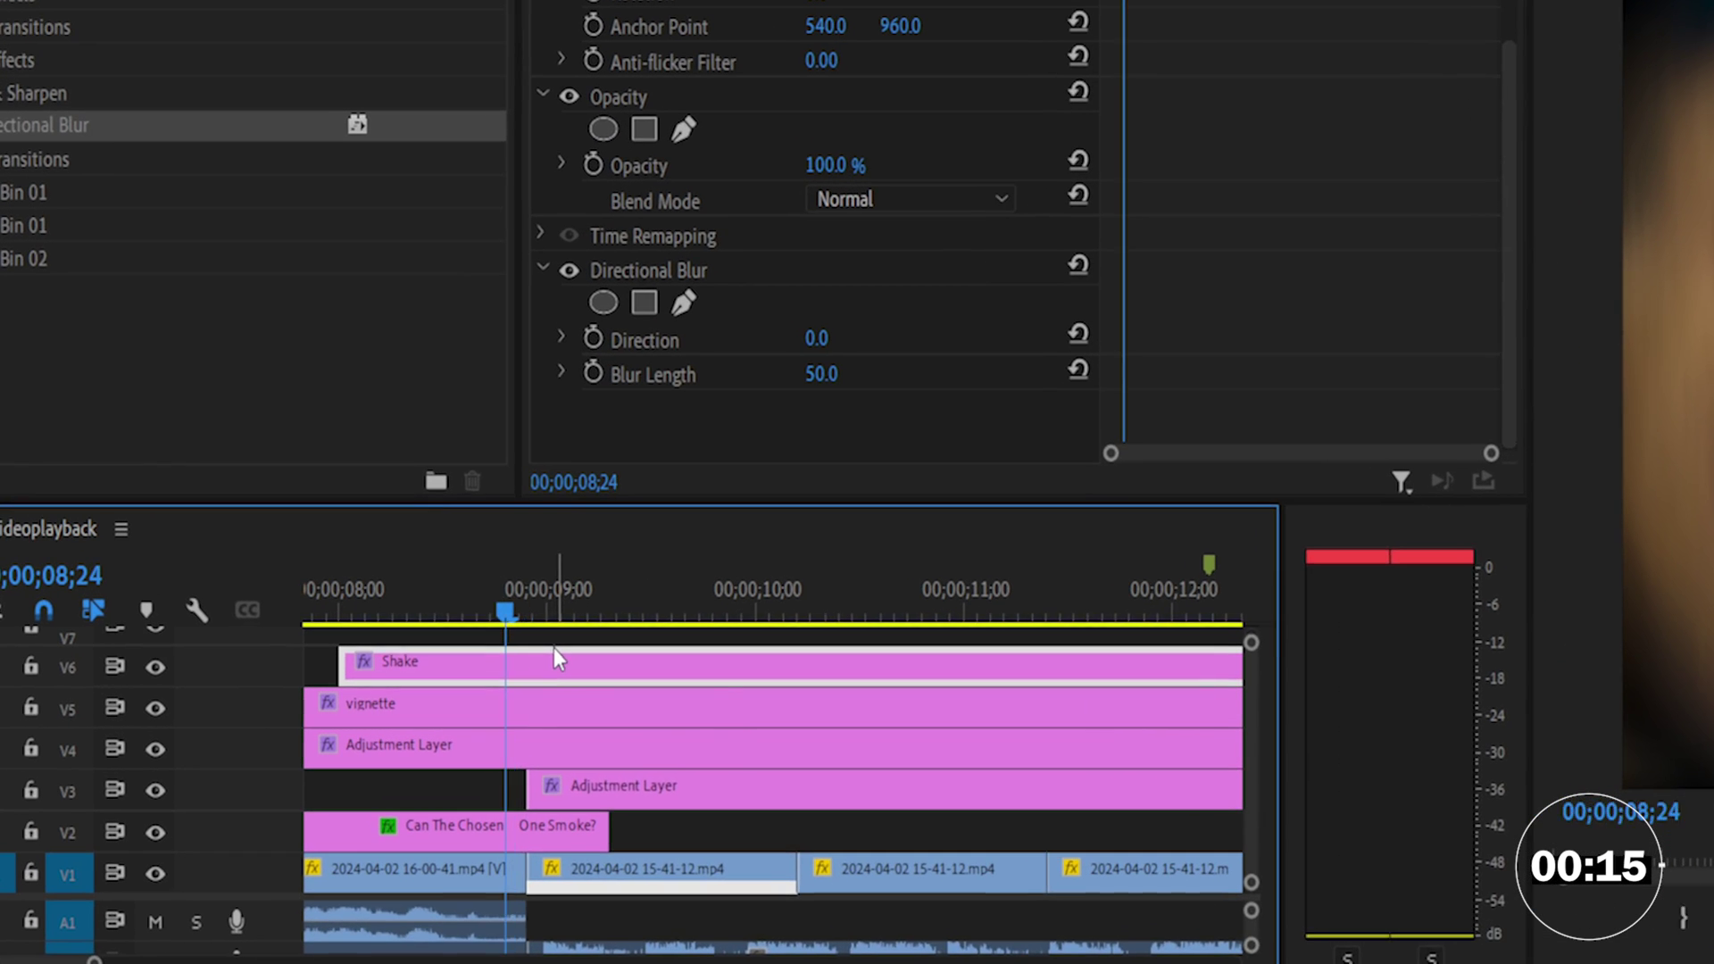
{"action": "key", "text": "c"}
{"action": "left_click", "coordinate": [493, 674]}
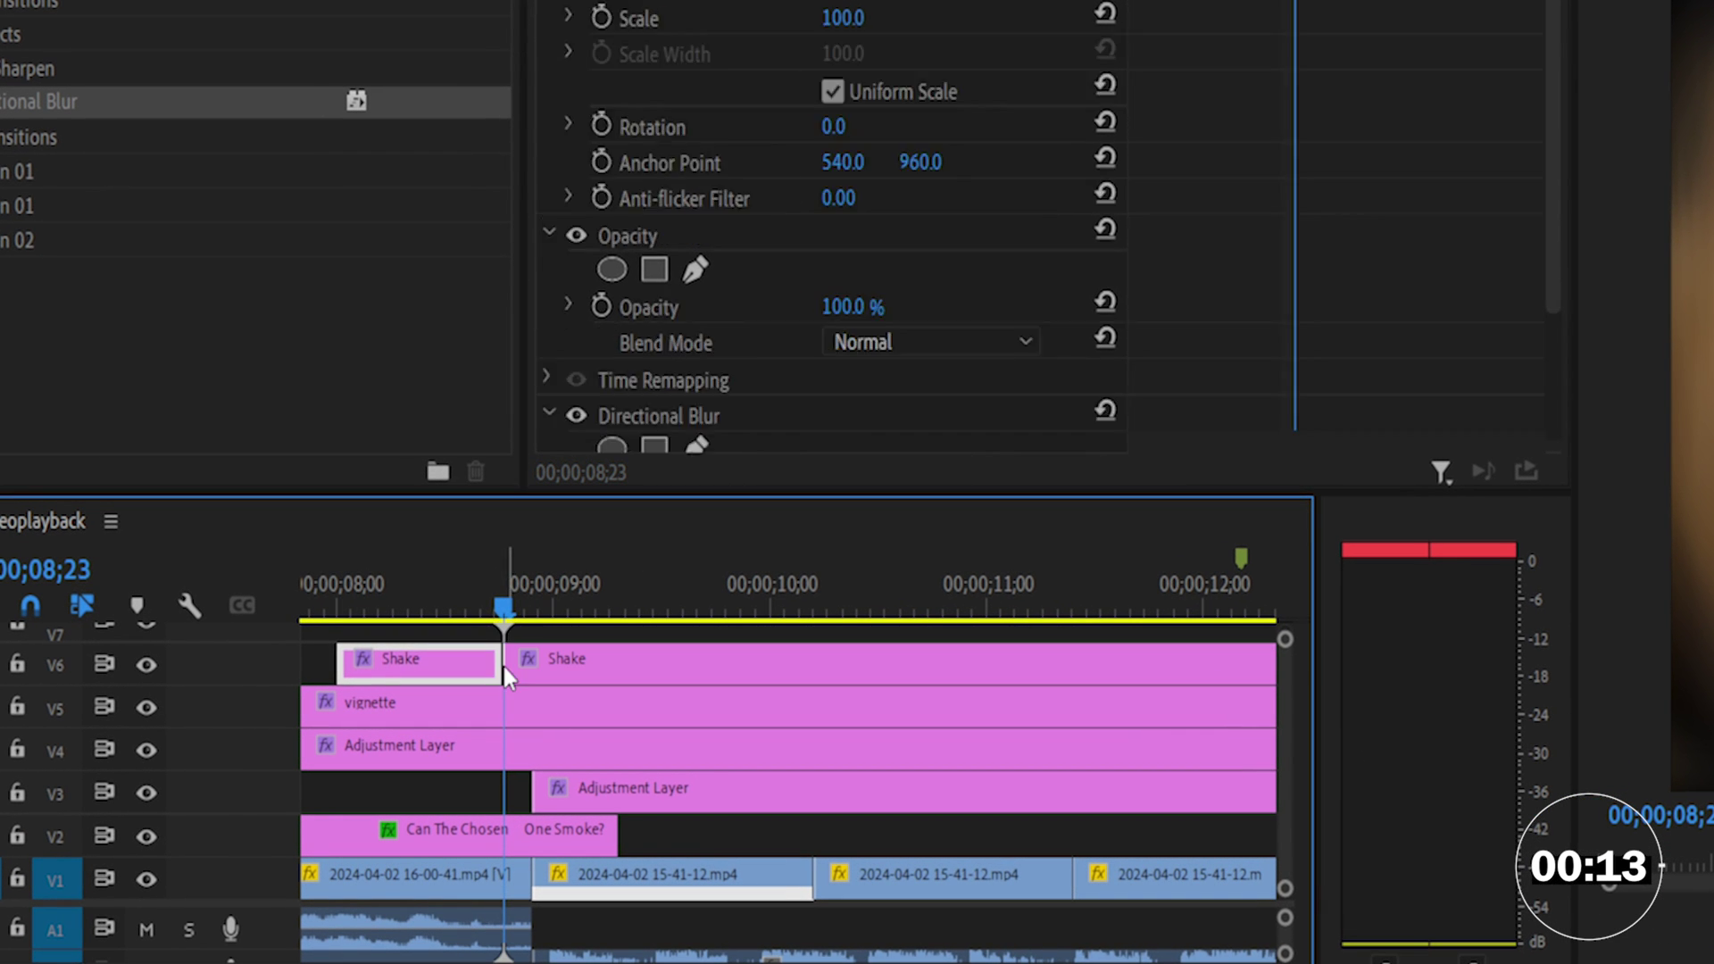
{"action": "key", "text": "Delete"}
Step: Cut the Shake layer at 00;00;09;01, just after the clip change, and delete the part after the cut
{"action": "key", "text": "Right"}
{"action": "key", "text": "Right"}
{"action": "key", "text": "Right"}
{"action": "key", "text": "Right"}
{"action": "key", "text": "Right"}
{"action": "key", "text": "Right"}
{"action": "key", "text": "Right"}
{"action": "key", "text": "Right"}
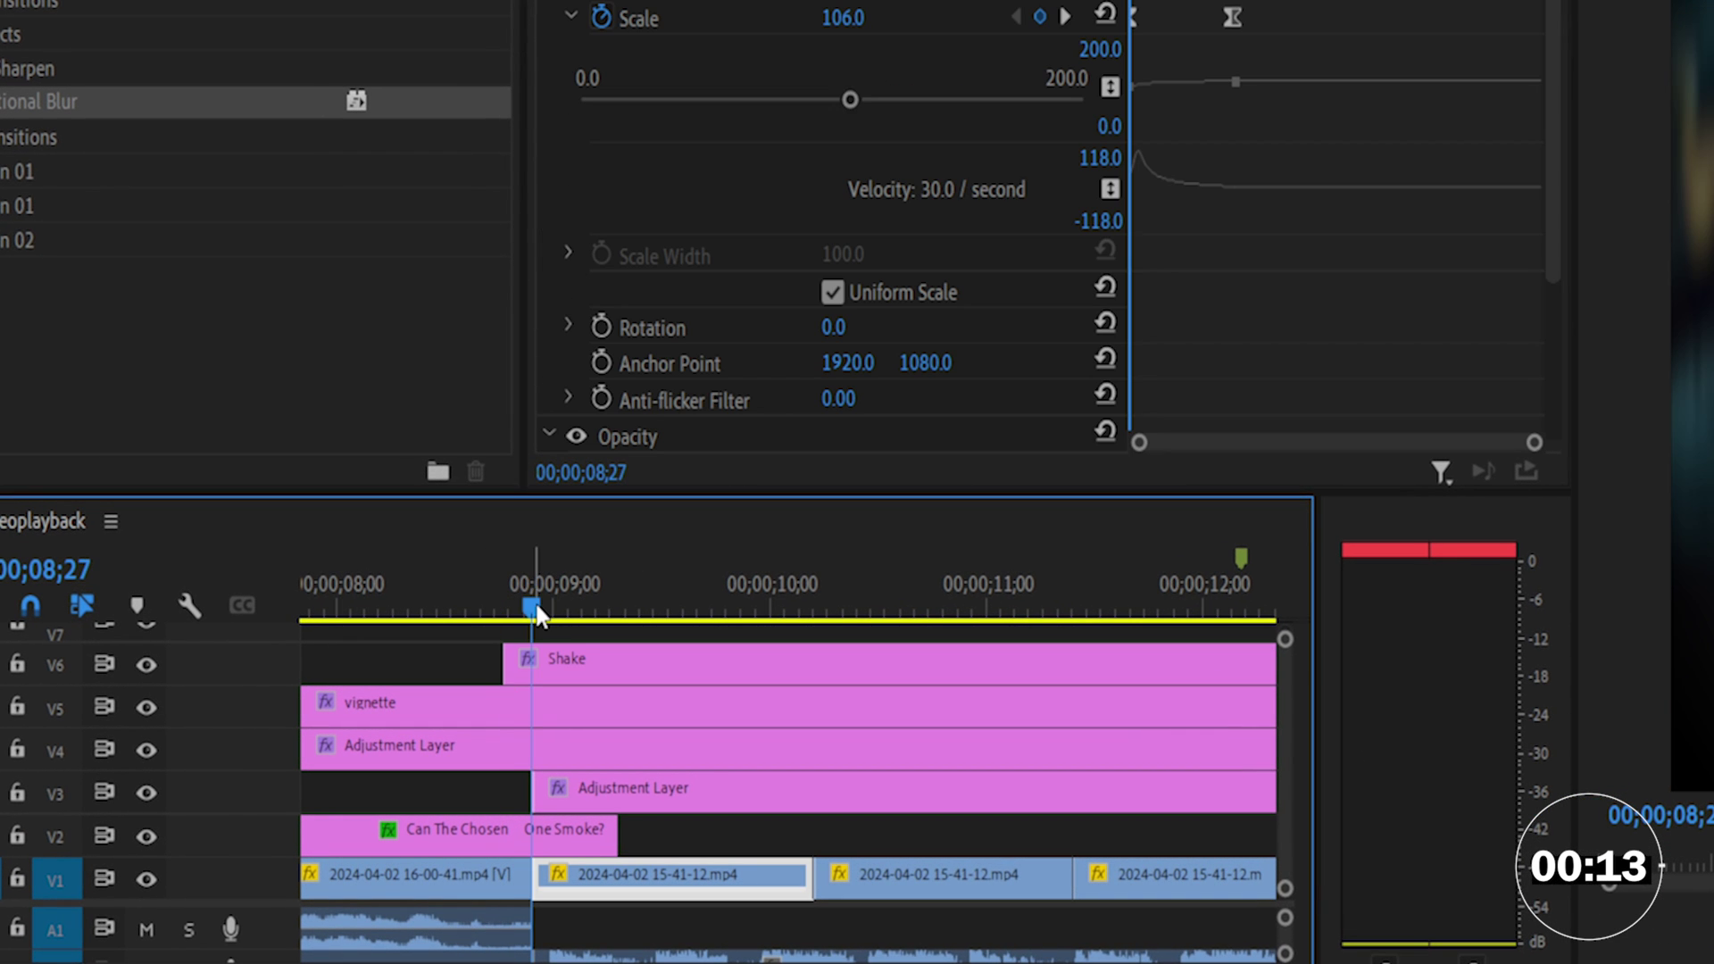
{"action": "key", "text": "c"}
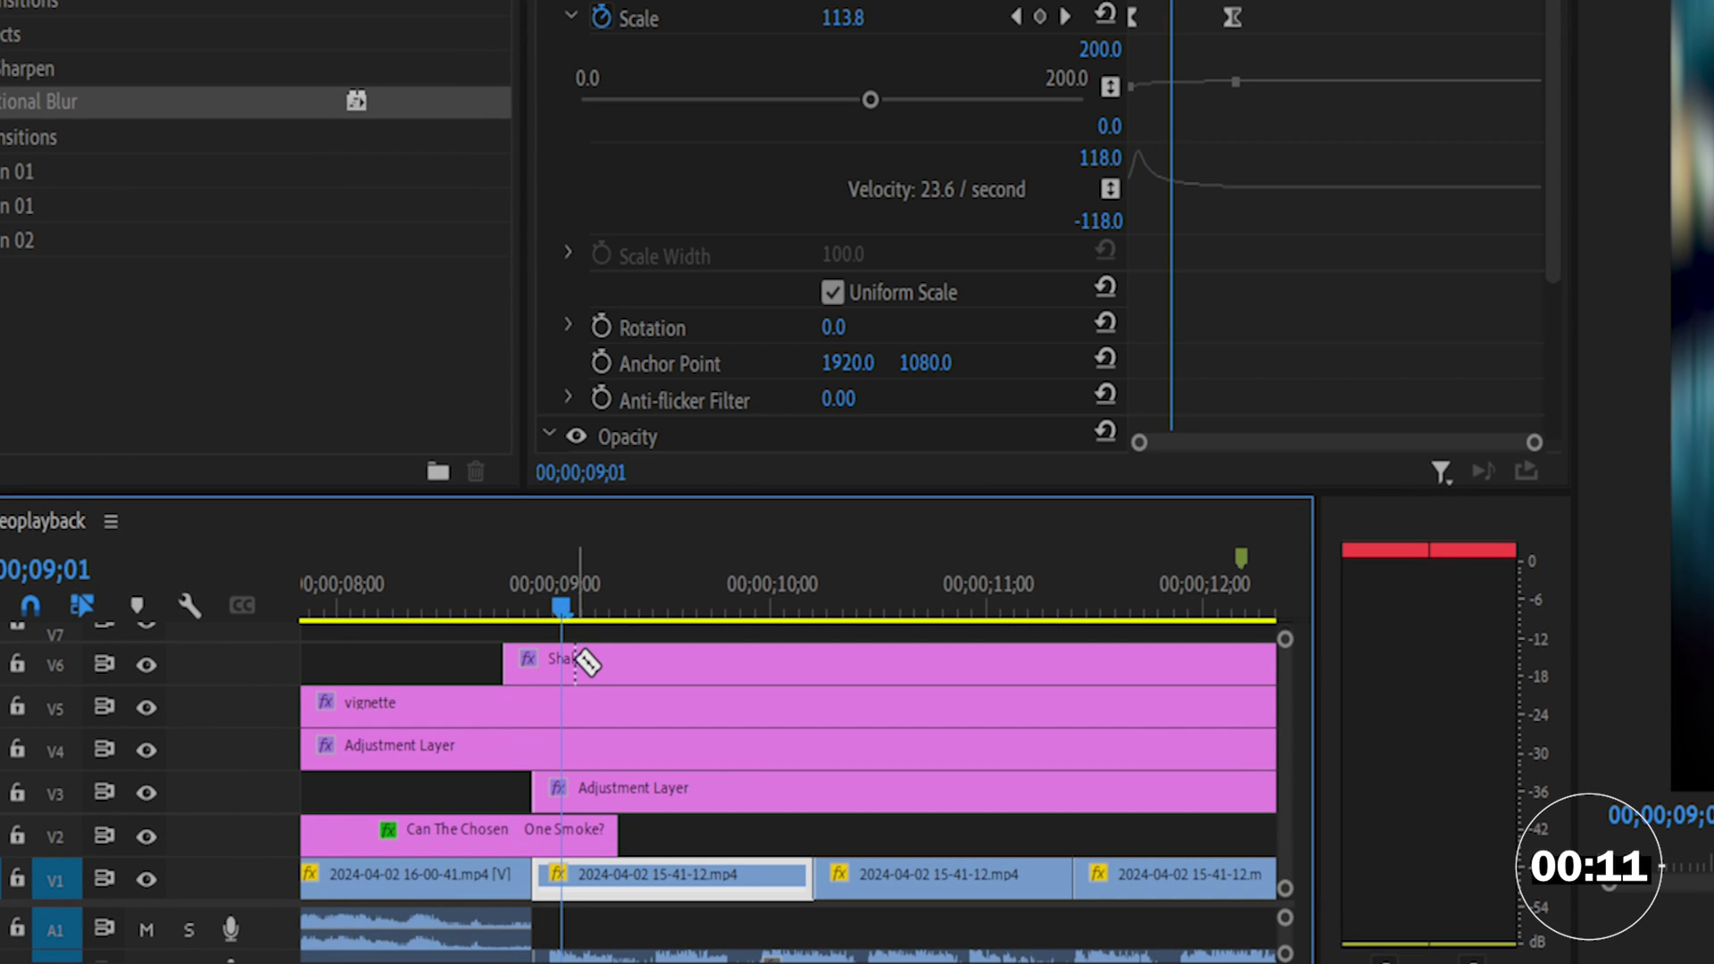
{"action": "left_click", "coordinate": [563, 661]}
{"action": "key", "text": "v"}
{"action": "left_click", "coordinate": [597, 663]}
{"action": "key", "text": "Delete"}
Step: Split the Shake layer on V6 into one-frame pieces, starting from 00;00;08;23
{"action": "key", "text": "equal"}
{"action": "key", "text": "equal"}
{"action": "key", "text": "equal"}
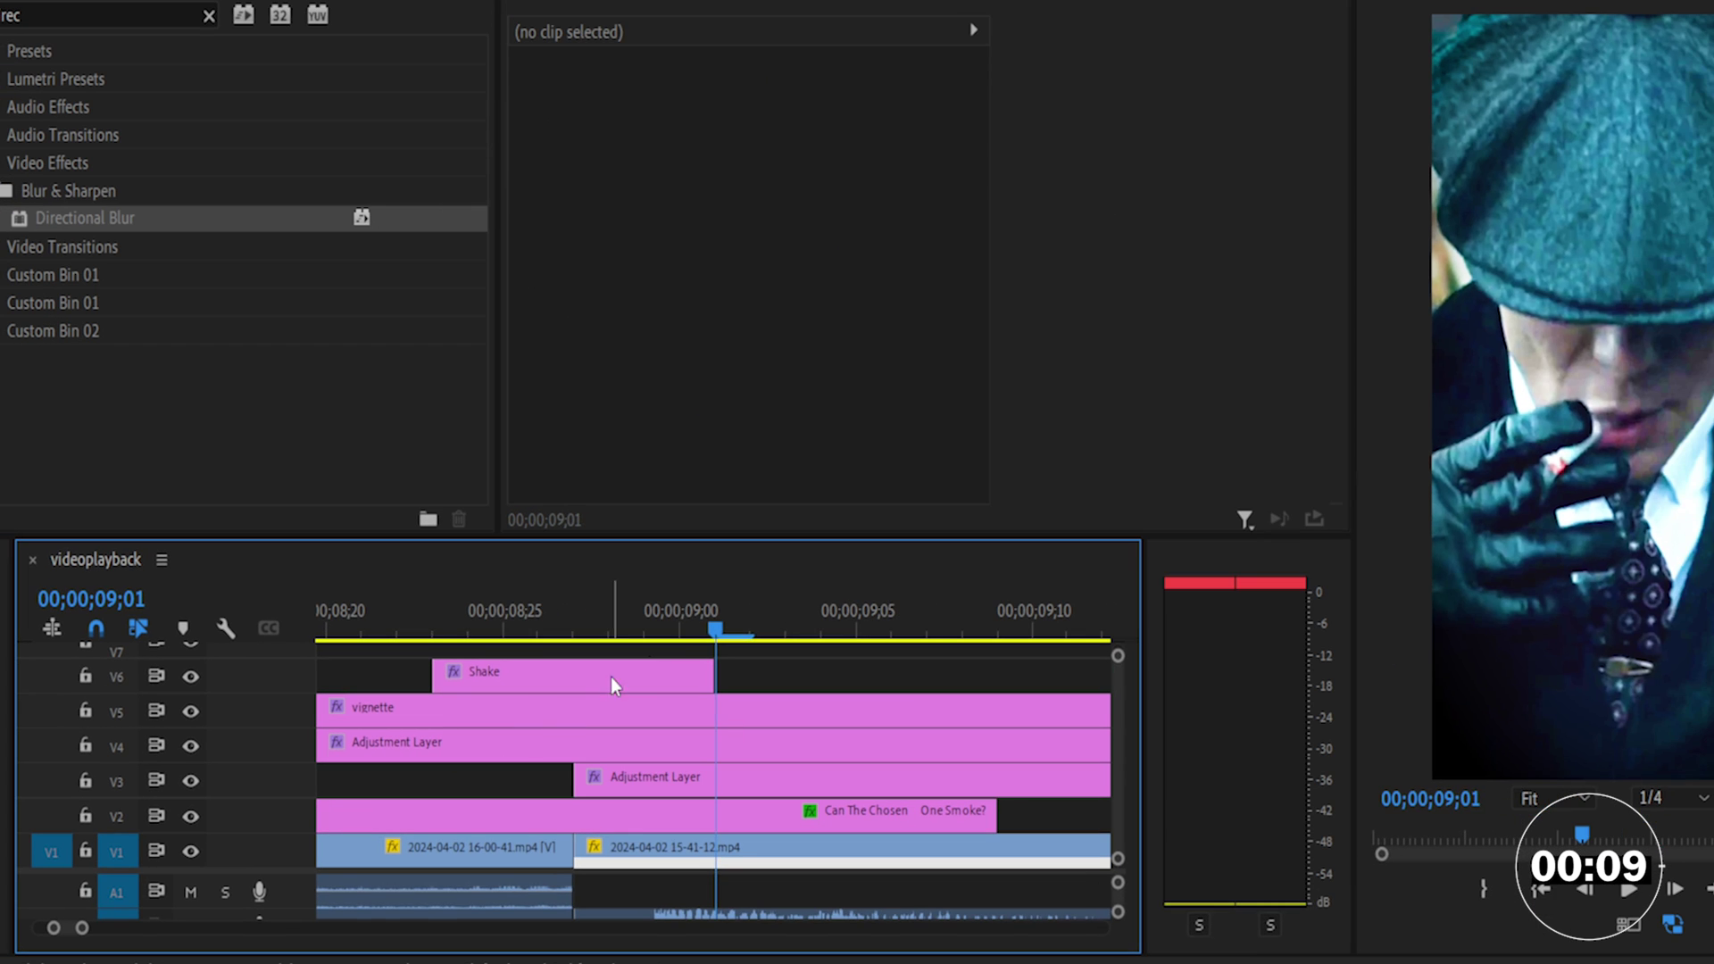
{"action": "left_click_drag", "start_coordinate": [773, 600], "coordinate": [431, 631]}
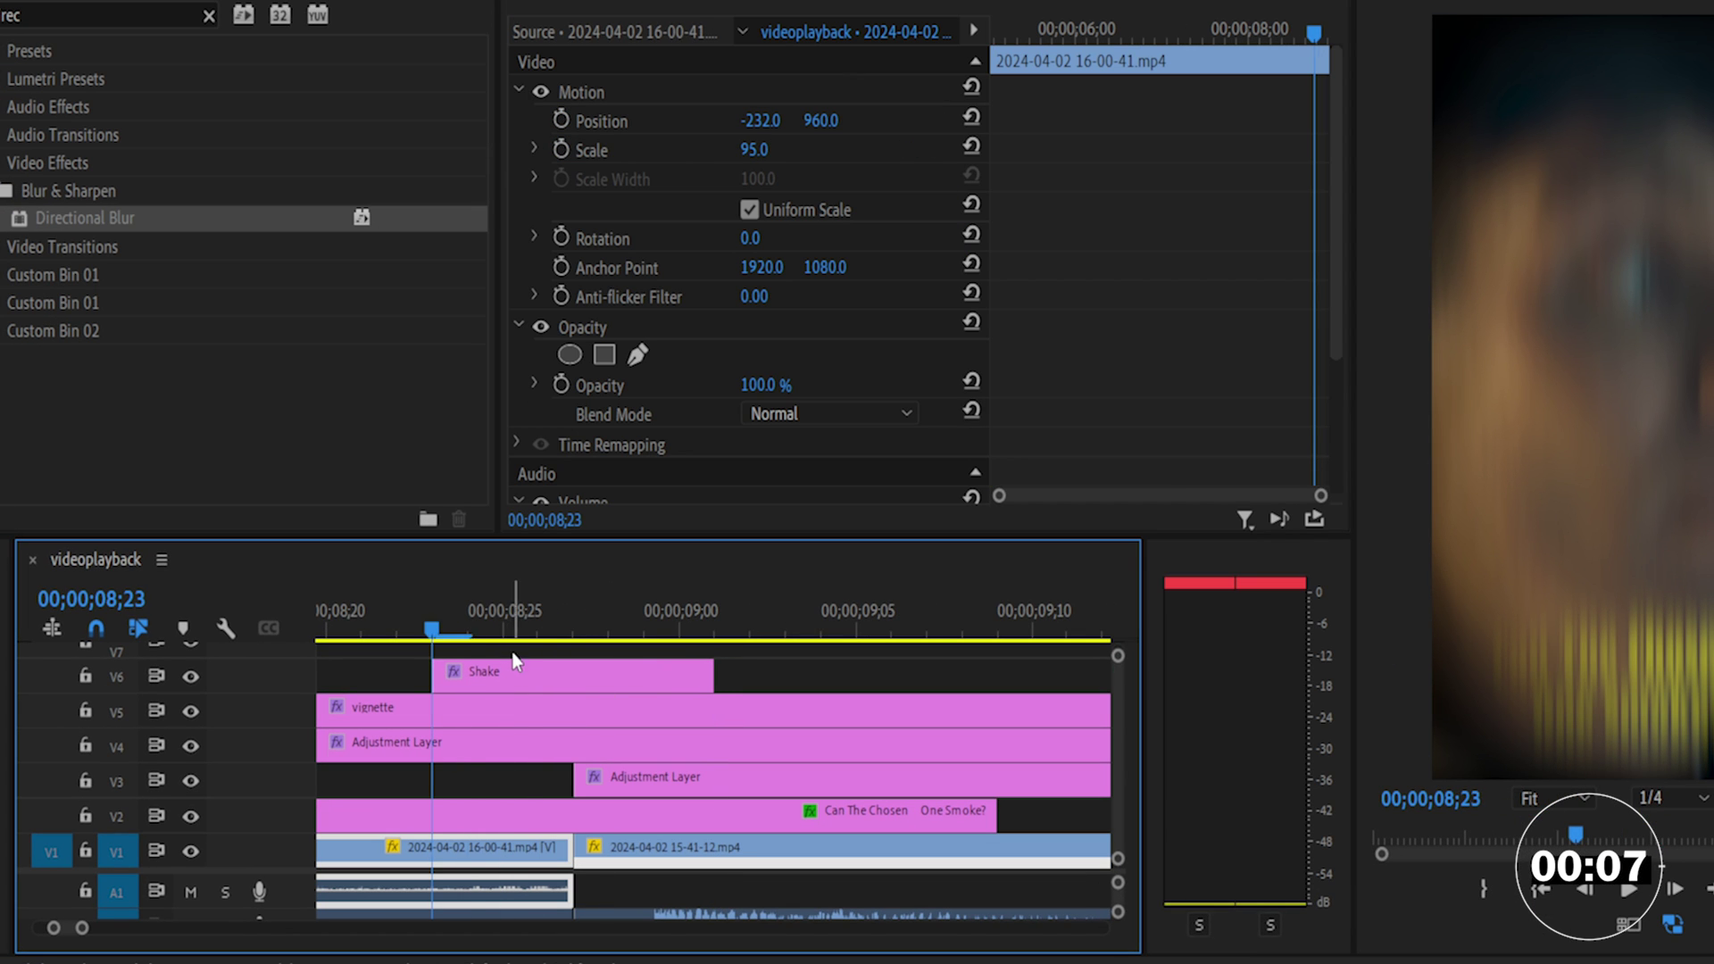
{"action": "key", "text": "Right"}
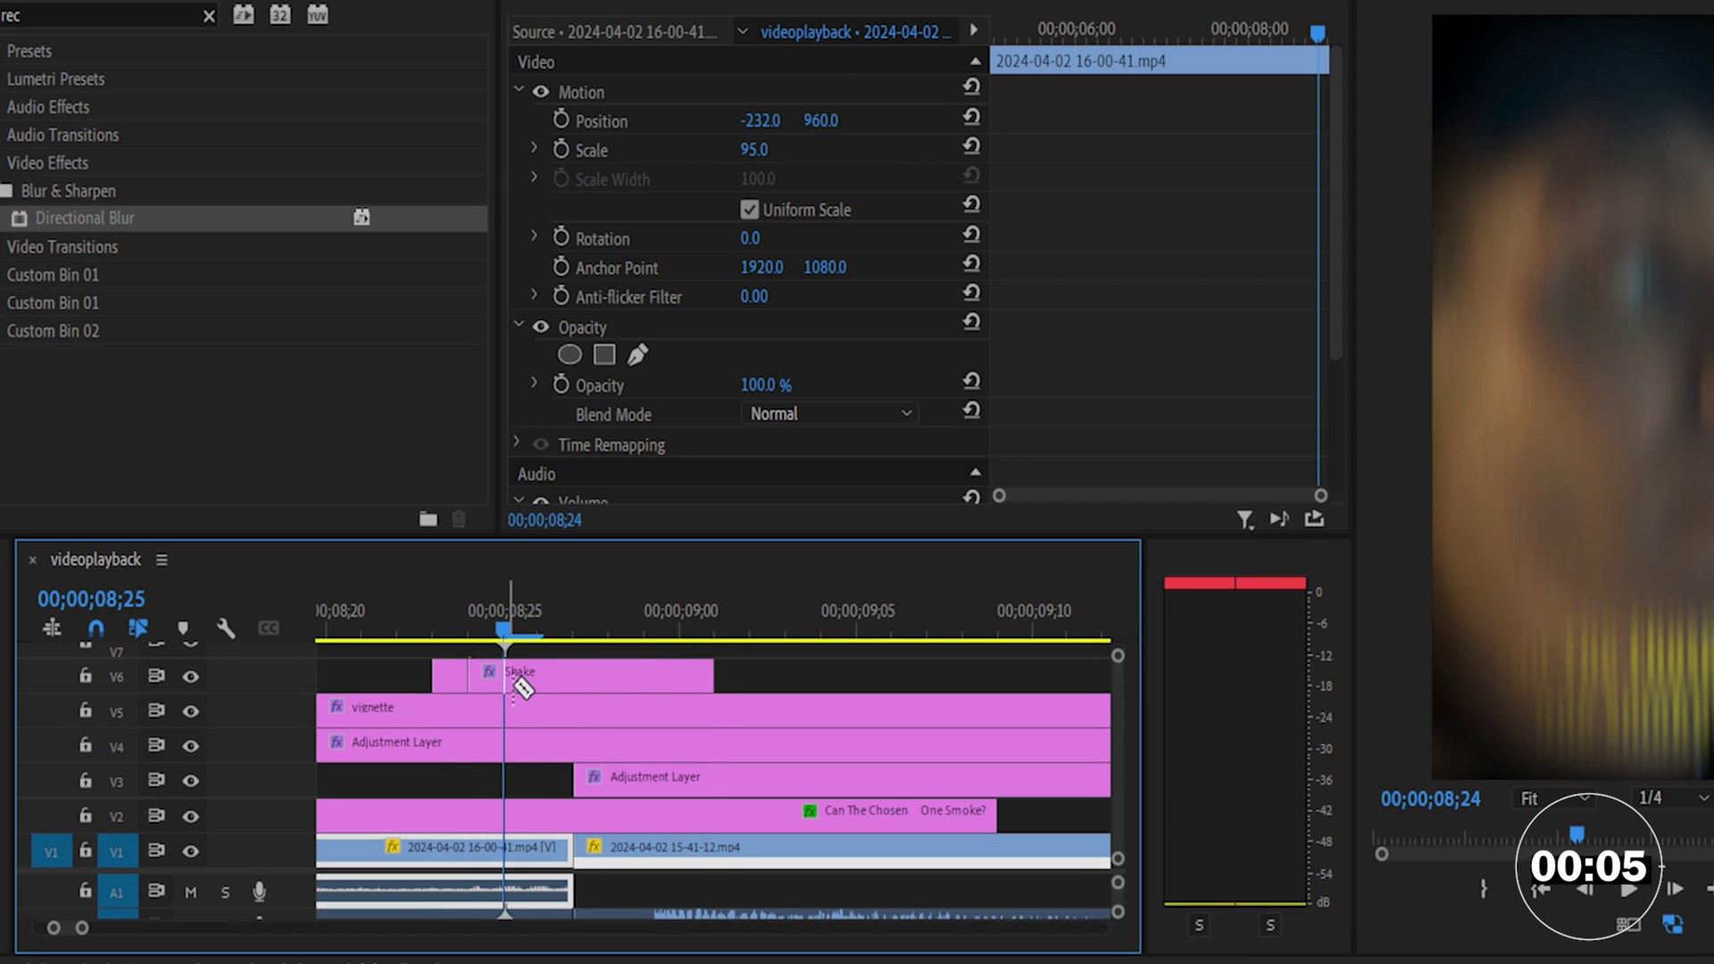
{"action": "left_click", "coordinate": [514, 674]}
{"action": "key", "text": "Right"}
Step: Delete every other one-frame piece of the Shake layer so that four separated pieces remain
{"action": "left_click", "coordinate": [516, 671]}
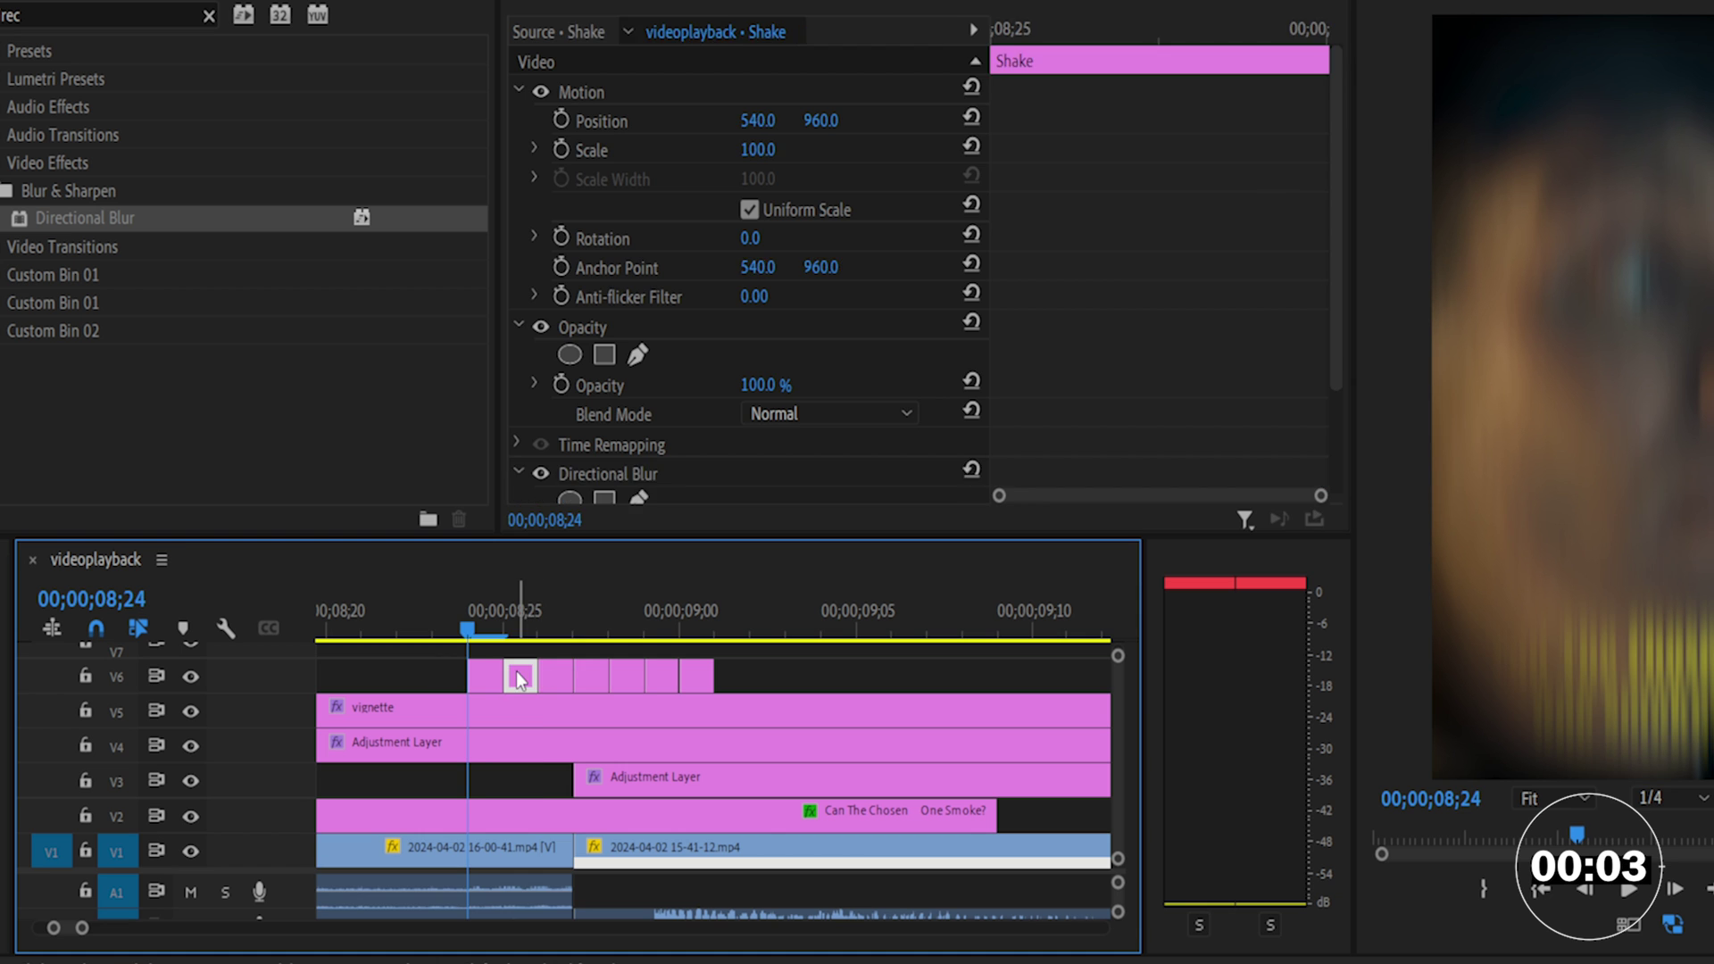
{"action": "key", "text": "Delete"}
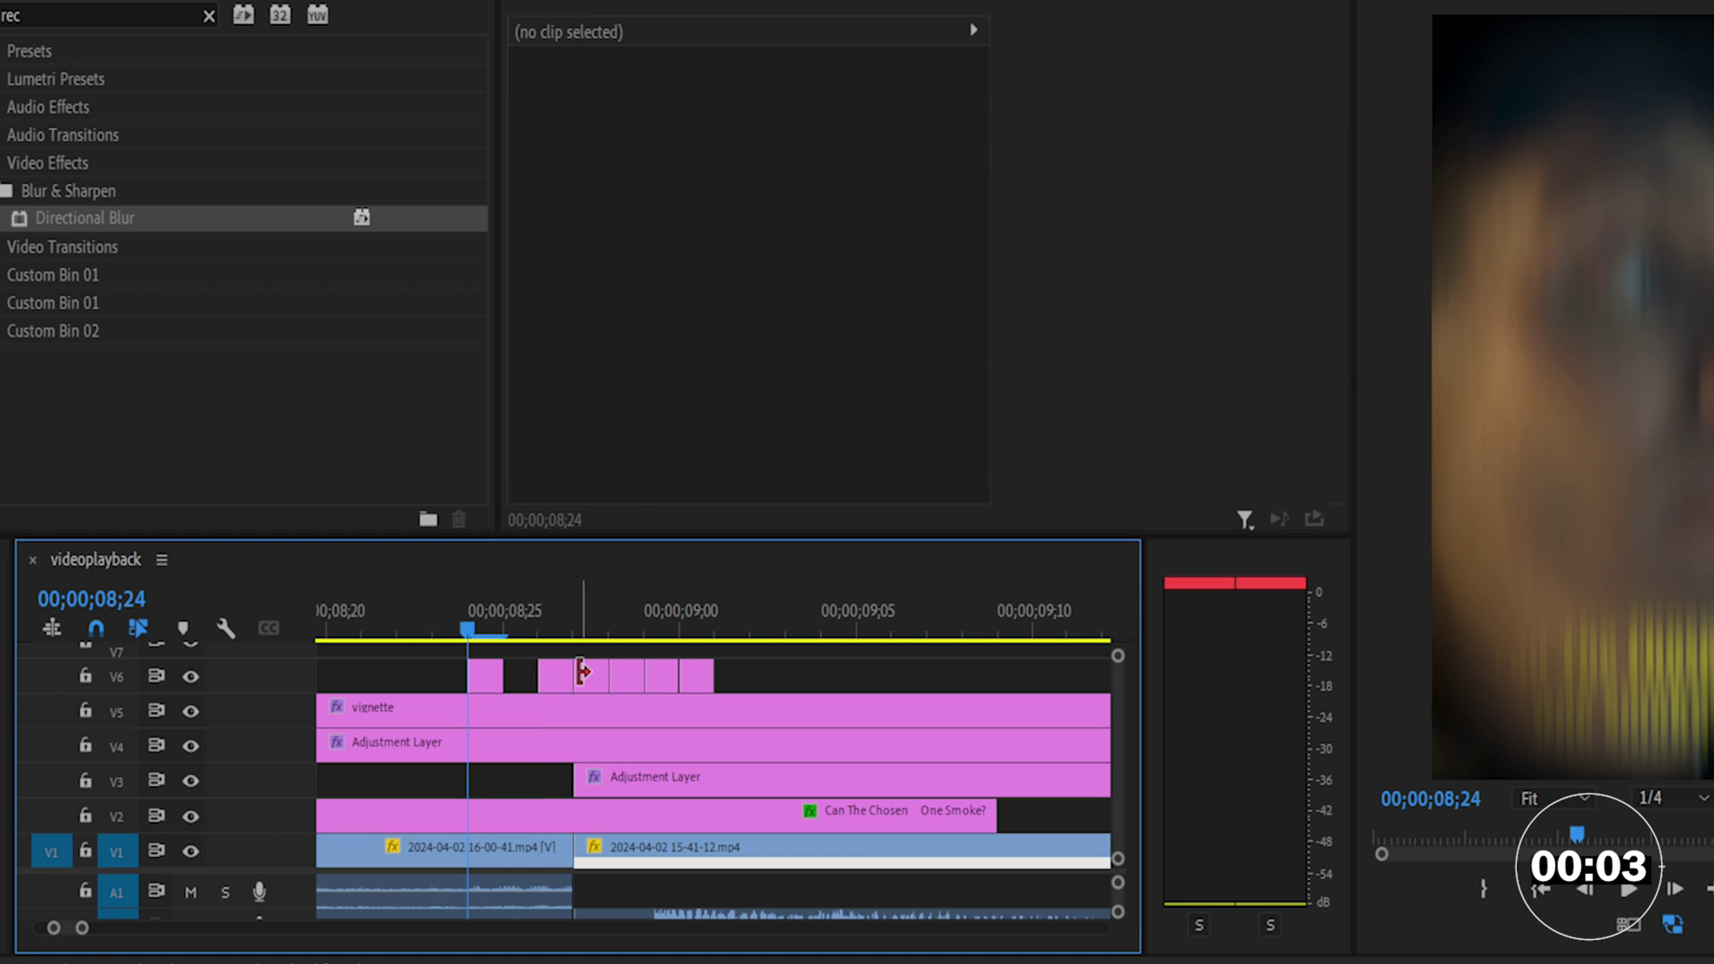
{"action": "left_click", "coordinate": [589, 673]}
{"action": "key", "text": "Delete"}
{"action": "left_click", "coordinate": [661, 677]}
{"action": "key", "text": "Delete"}
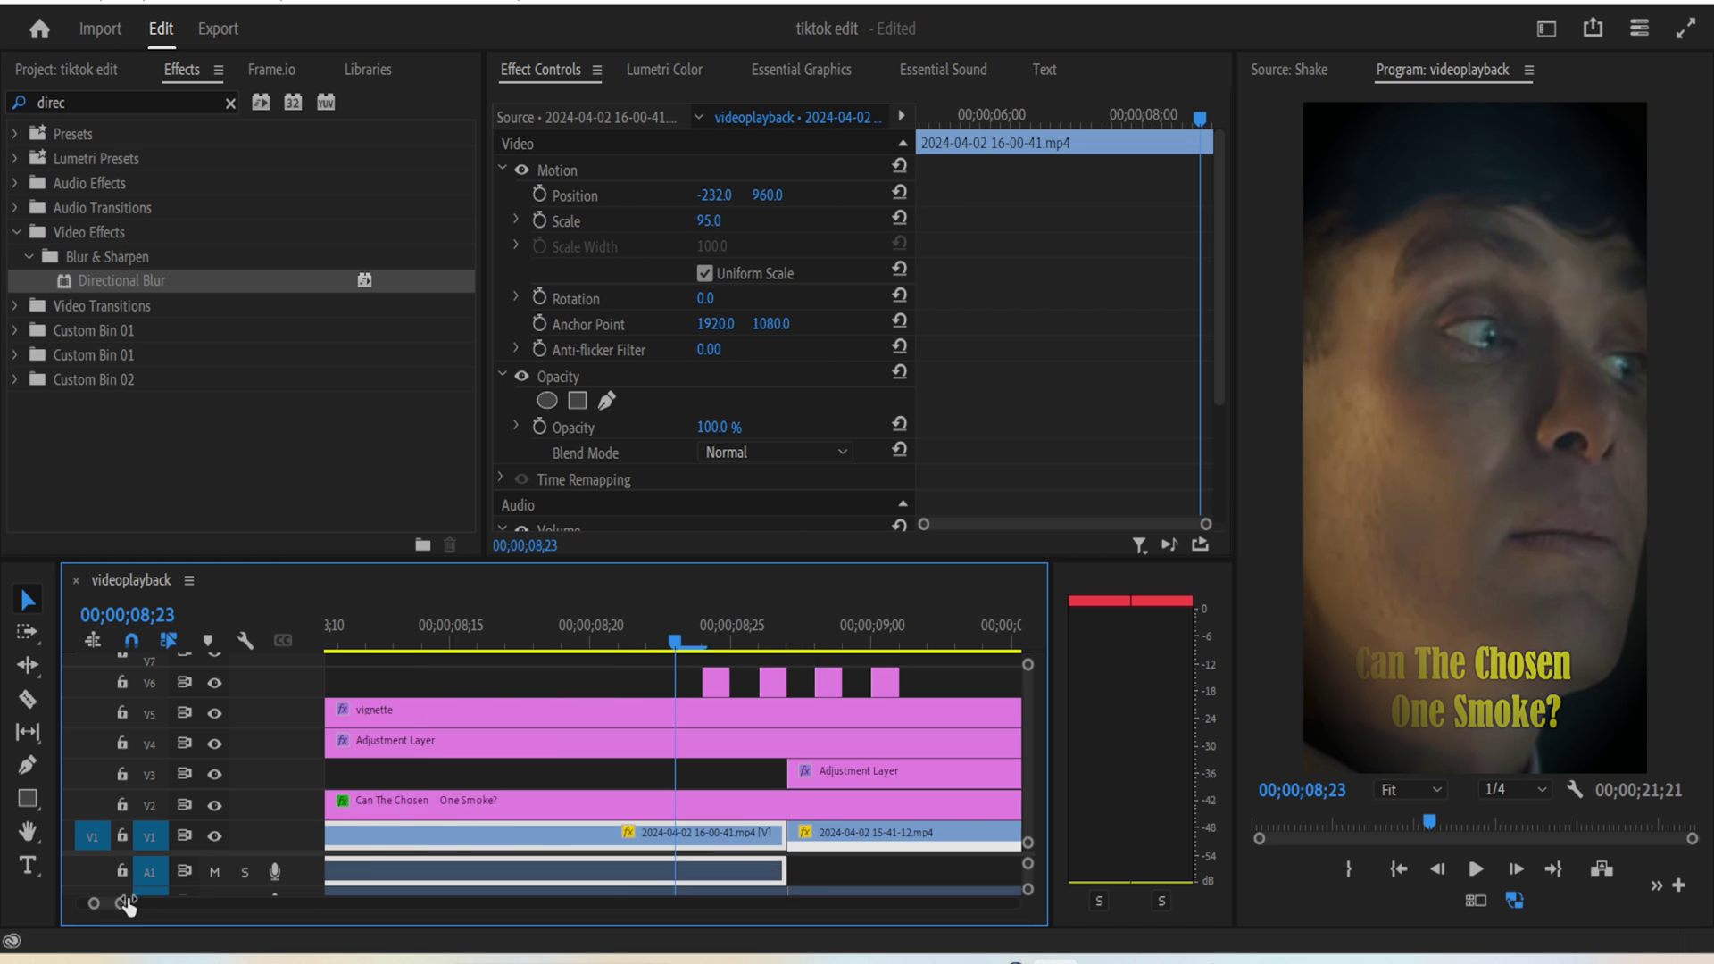
Step: Play back the shake transition and place the four Shake pieces on V6 over the next clip change
{"action": "left_click_drag", "start_coordinate": [82, 928], "coordinate": [192, 927]}
{"action": "key", "text": "space"}
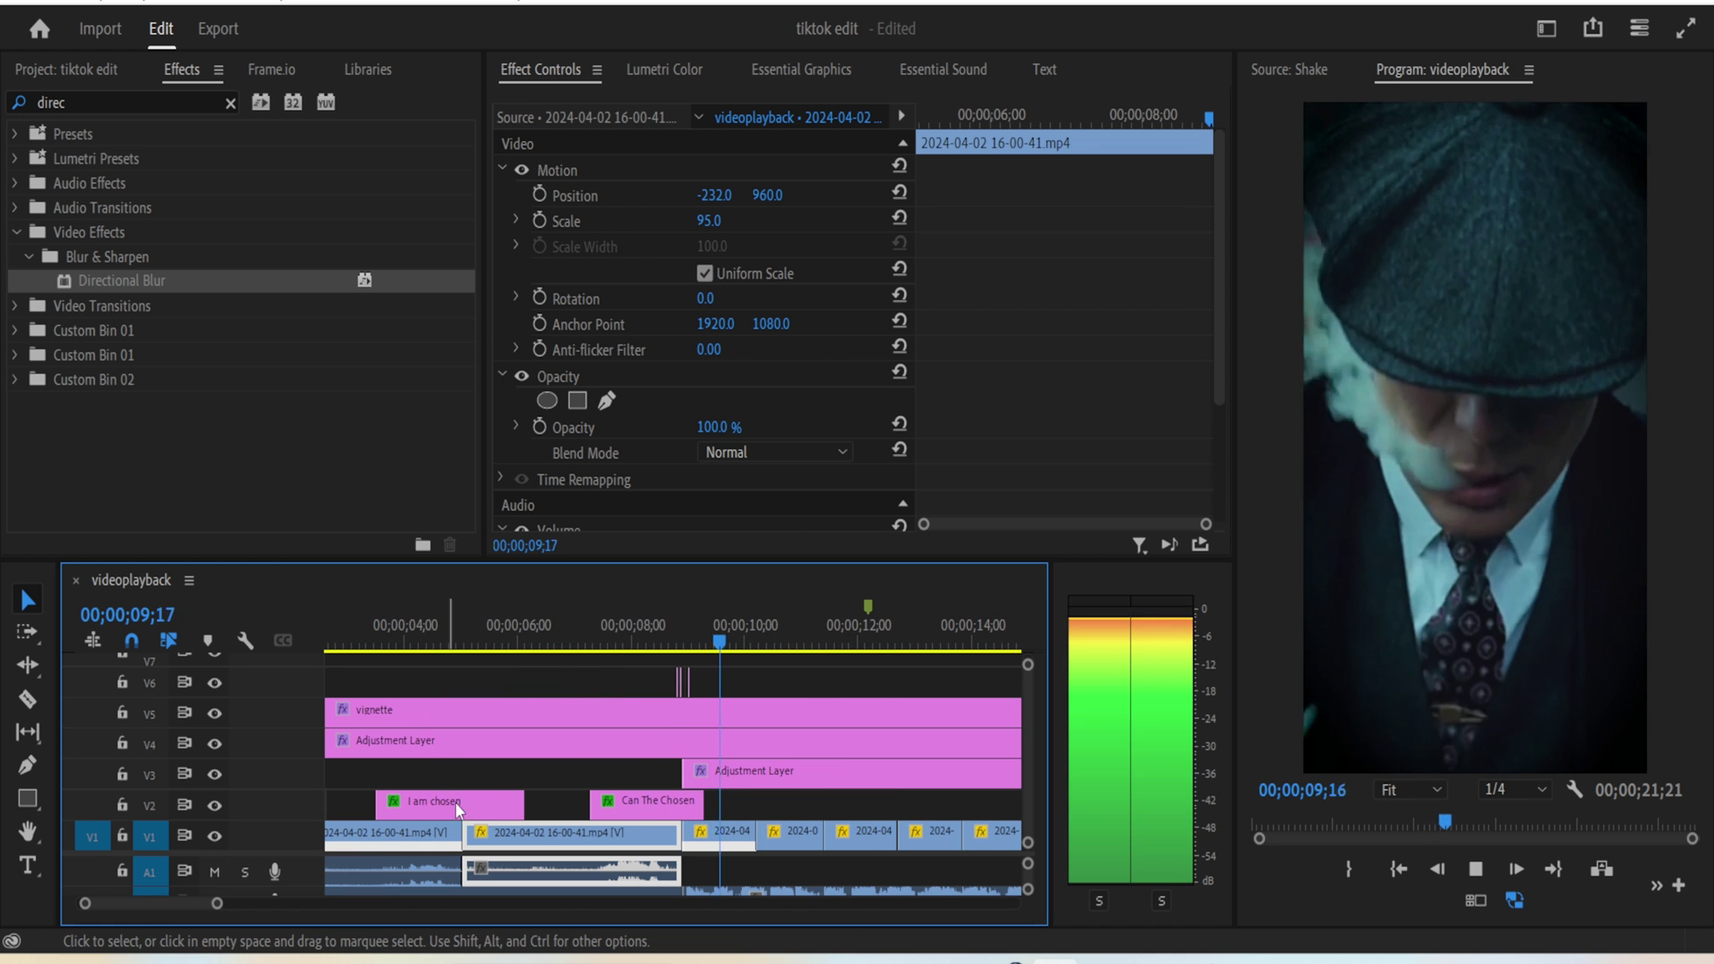
{"action": "left_click_drag", "start_coordinate": [373, 686], "coordinate": [567, 689]}
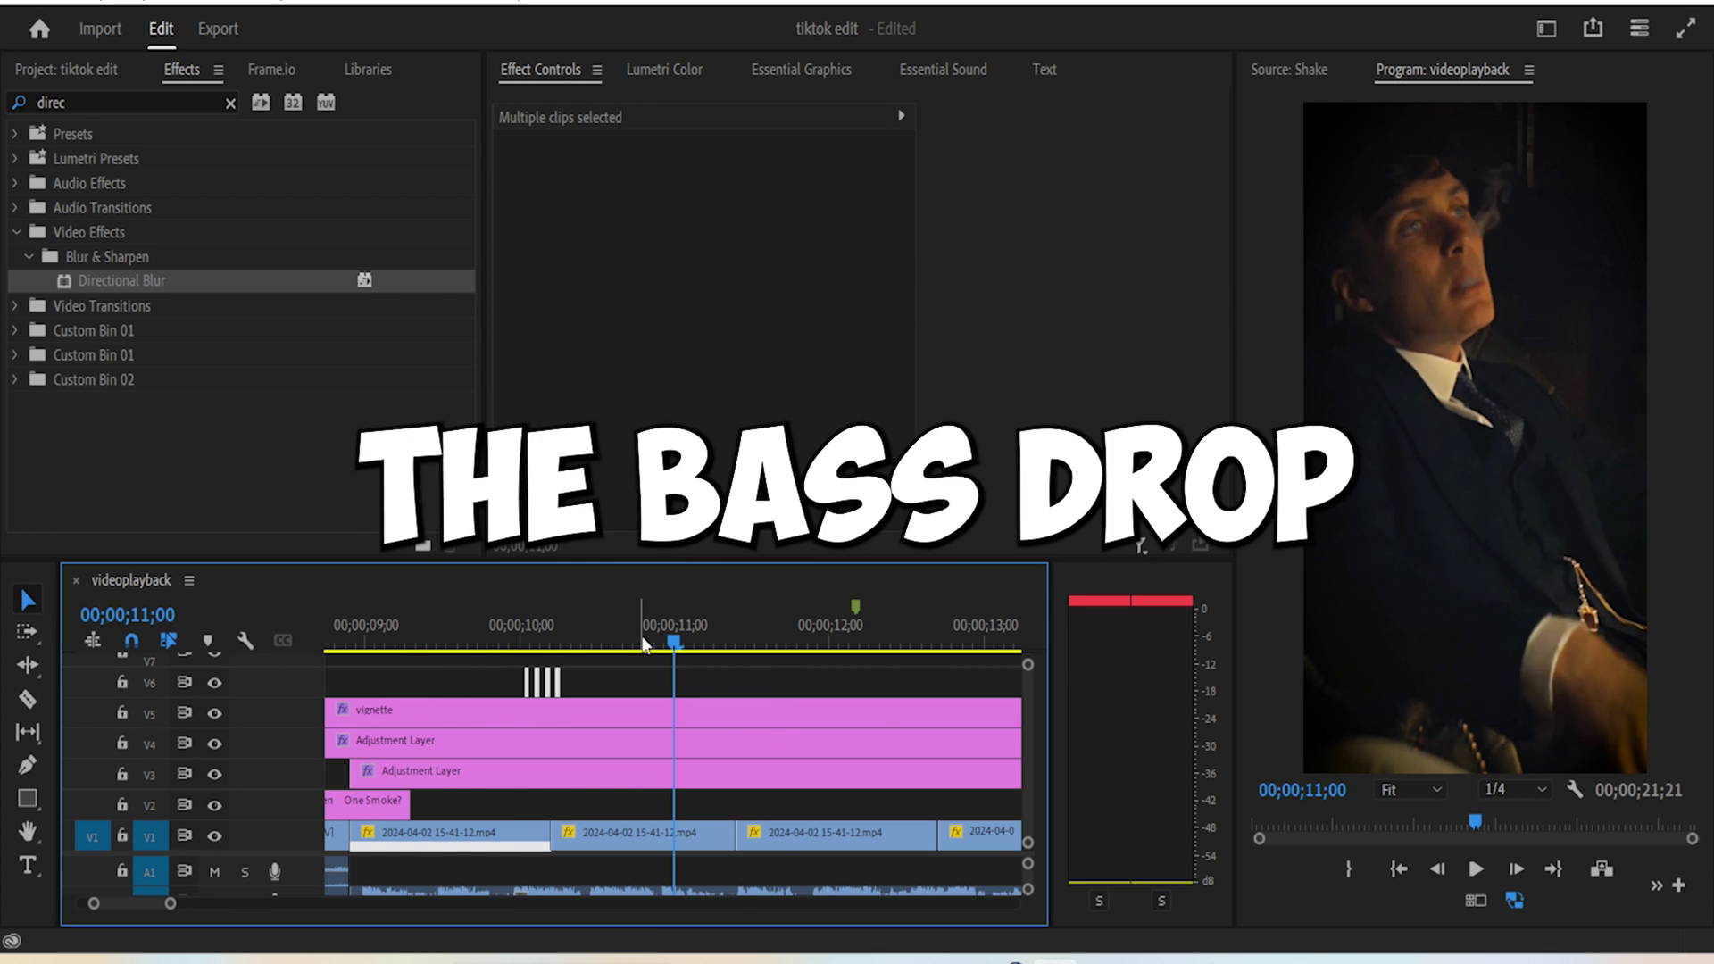